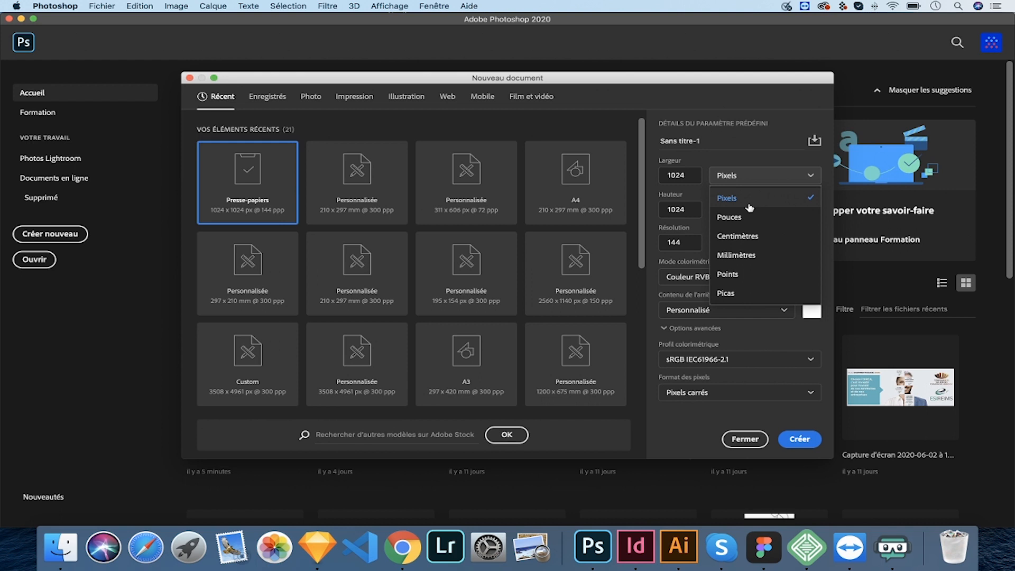
Choose the recent A4 preset, 210 x 297 mm at 300 pixels/inch, for the new document
{"action": "left_click", "coordinate": [749, 206]}
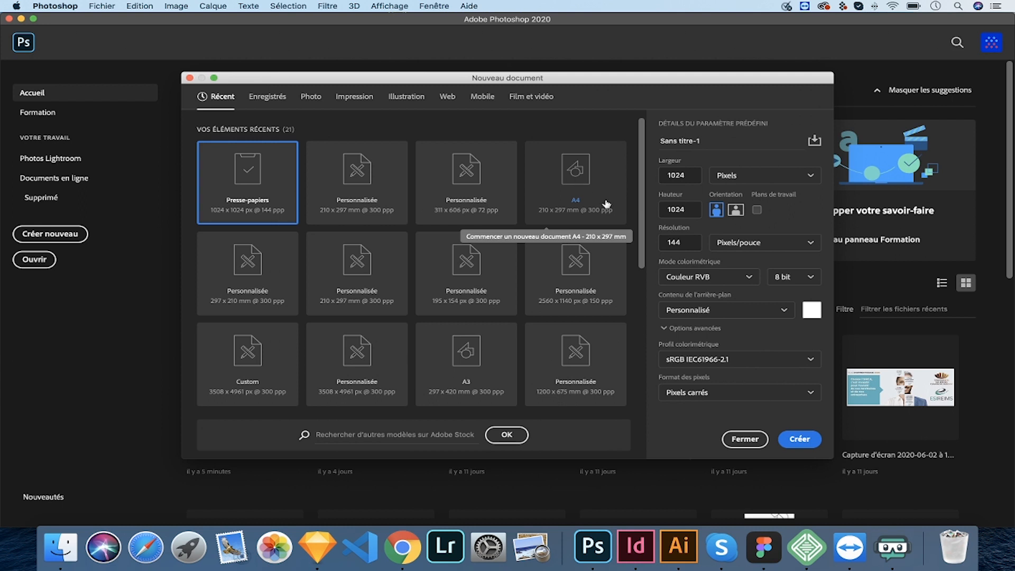
{"action": "left_click", "coordinate": [577, 185]}
{"action": "left_click_drag", "start_coordinate": [687, 243], "coordinate": [669, 244]}
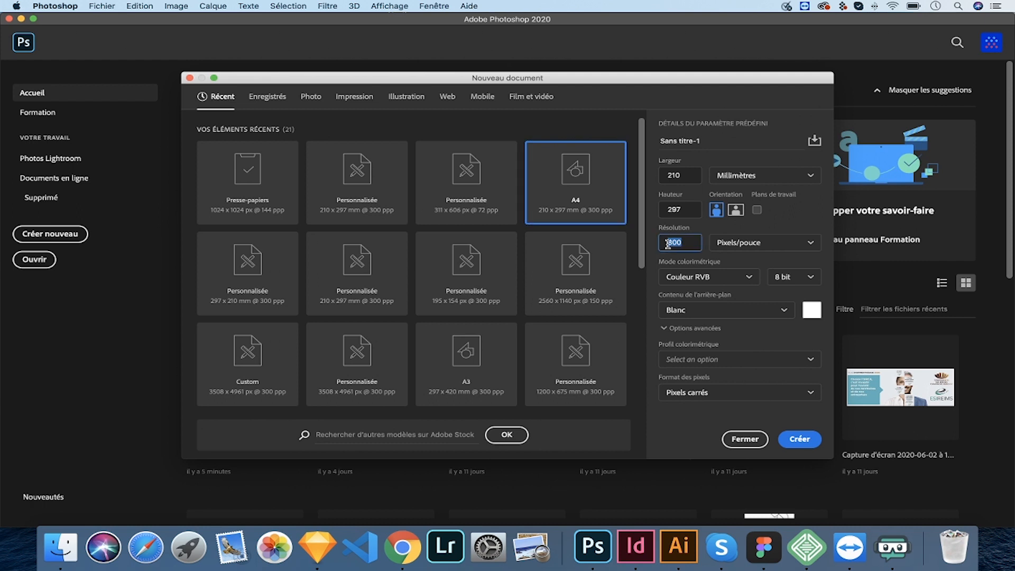
{"action": "left_click", "coordinate": [715, 278]}
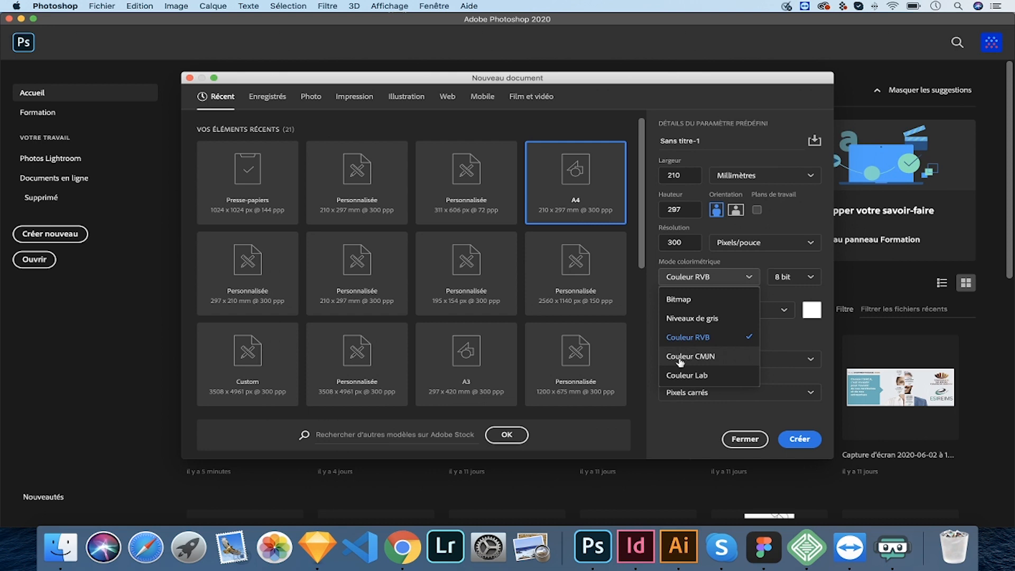
{"action": "left_click", "coordinate": [711, 283]}
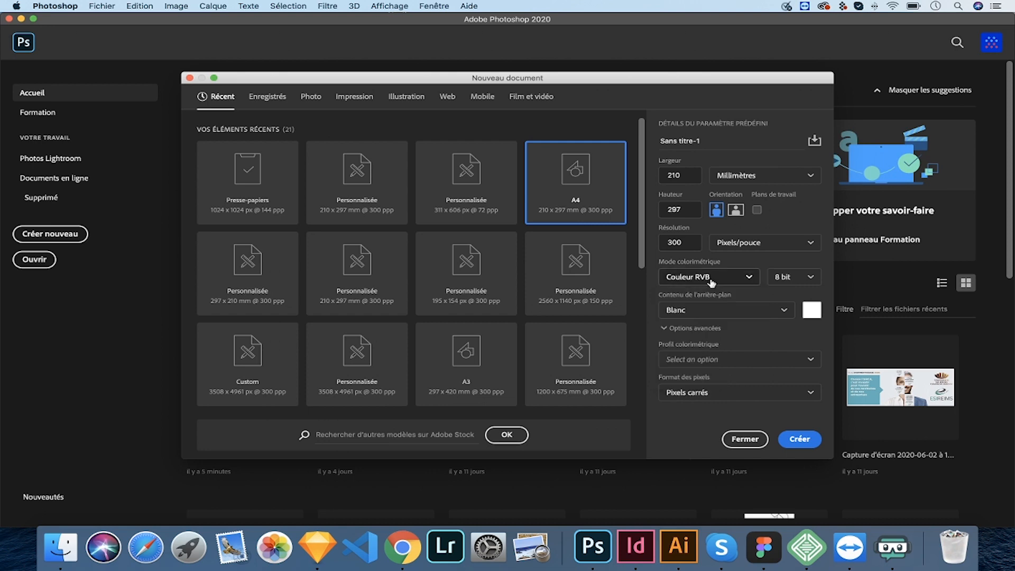
{"action": "left_click", "coordinate": [749, 178]}
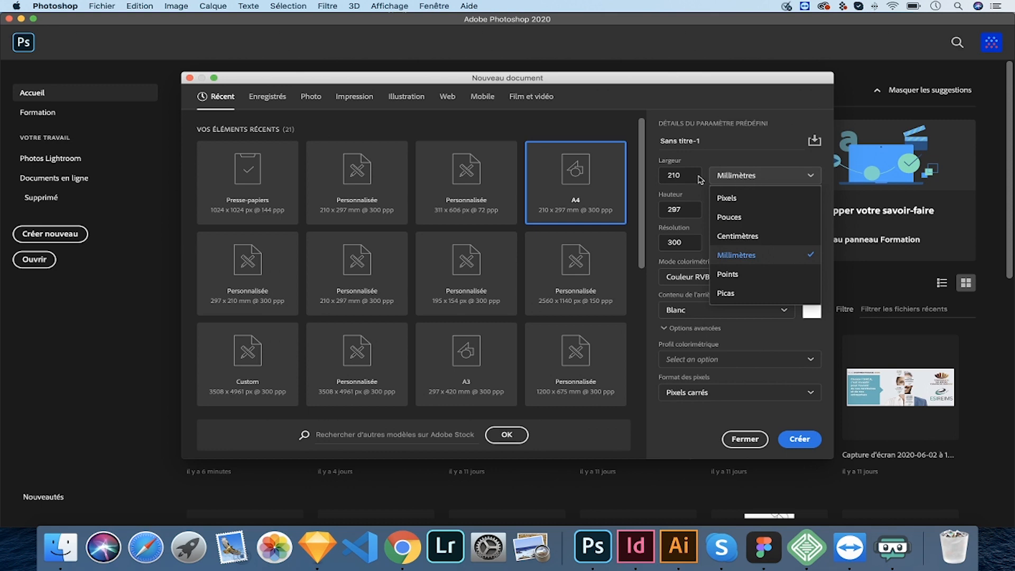
{"action": "left_click", "coordinate": [572, 202]}
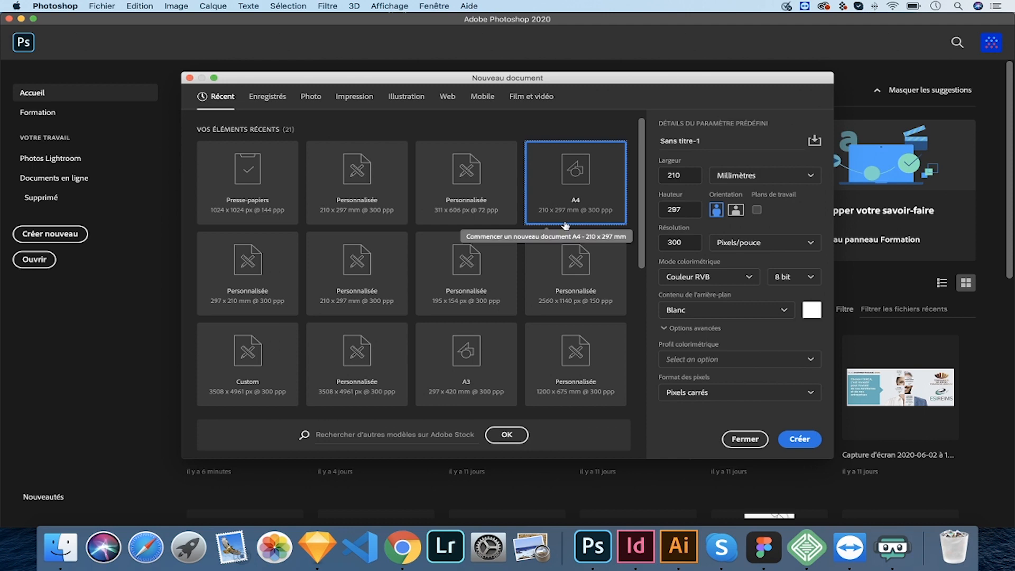
Set the new document's color mode to CMYK (Couleur CMJN) and create it
{"action": "left_click", "coordinate": [709, 277]}
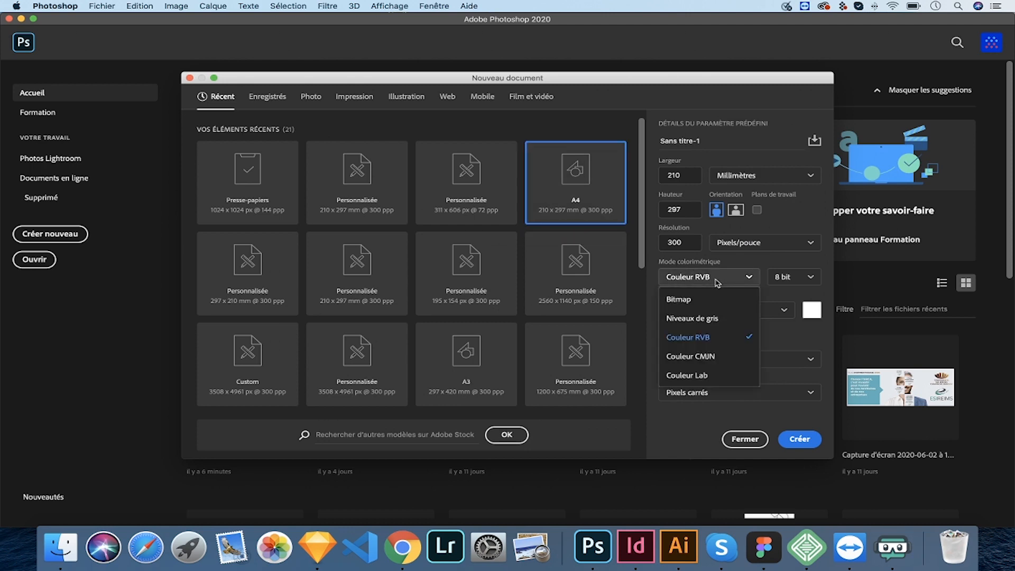
{"action": "left_click", "coordinate": [711, 357]}
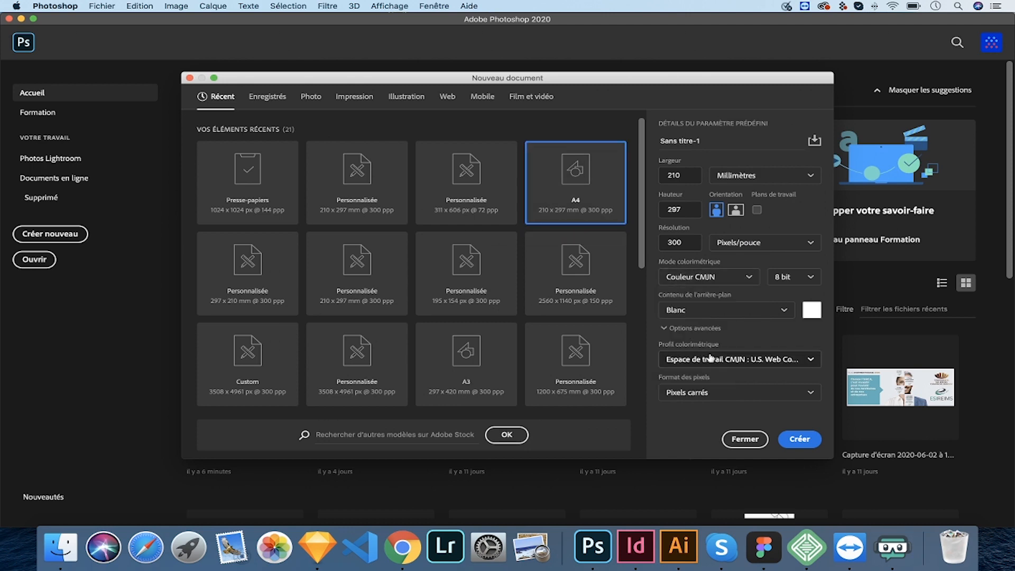
{"action": "left_click", "coordinate": [800, 440]}
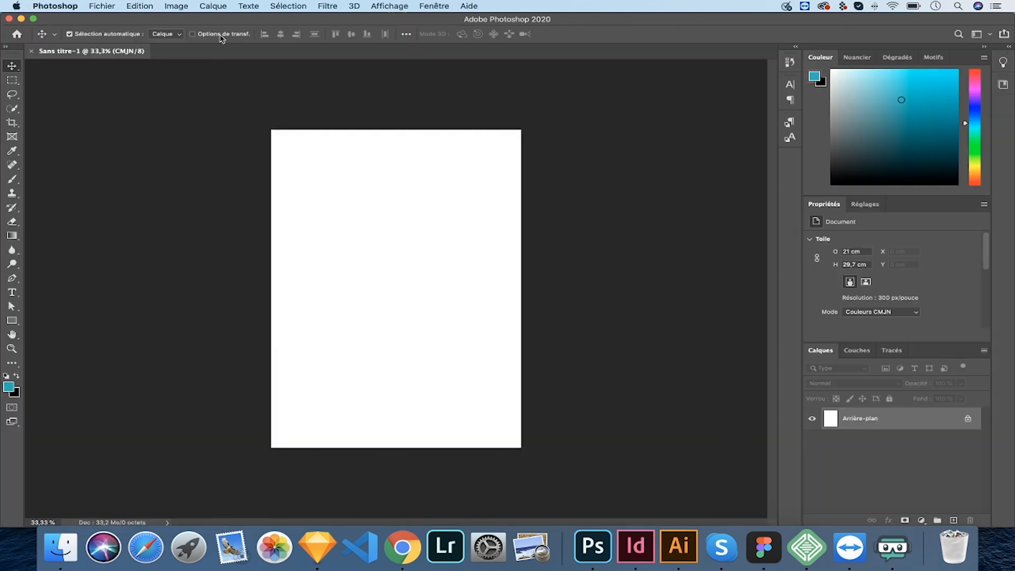
Convert the document's color mode from CMYK to RGB (Couleurs RVB)
{"action": "left_click", "coordinate": [181, 8]}
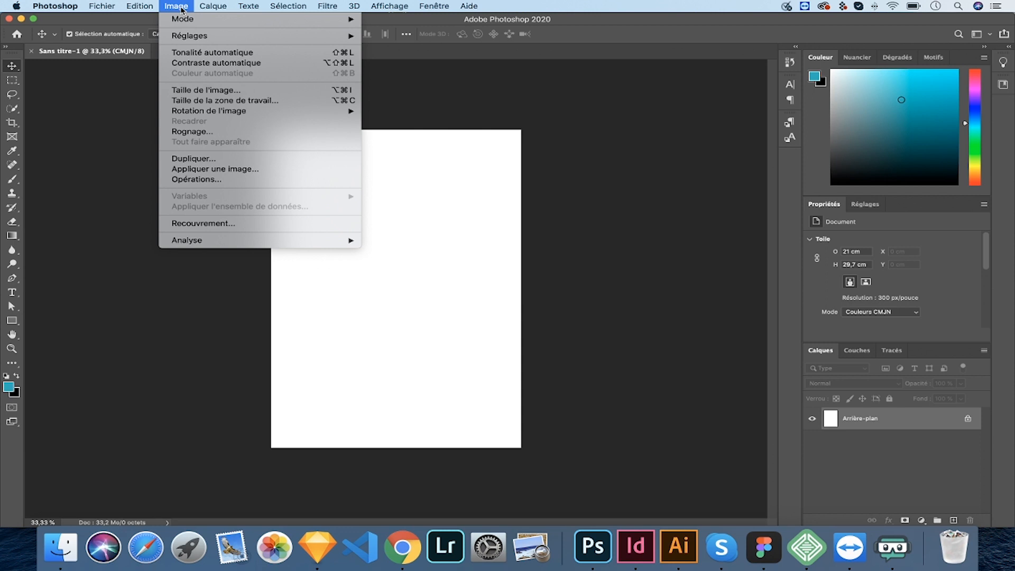
{"action": "mouse_move", "coordinate": [194, 19]}
{"action": "left_click", "coordinate": [423, 65]}
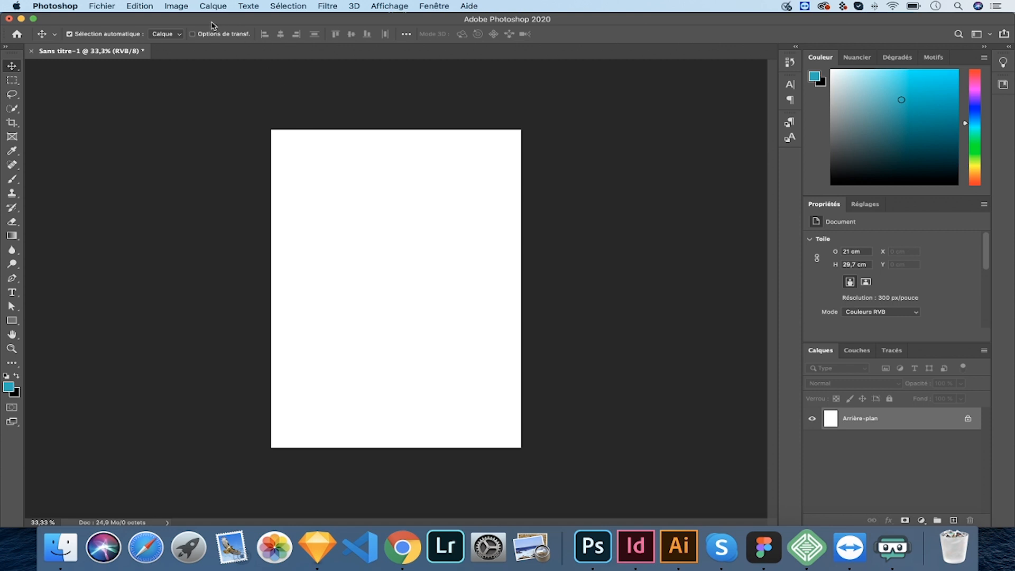
Resize the image to a resolution of 72 pixels/inch, with width and height expressed in pixels
{"action": "left_click", "coordinate": [178, 7]}
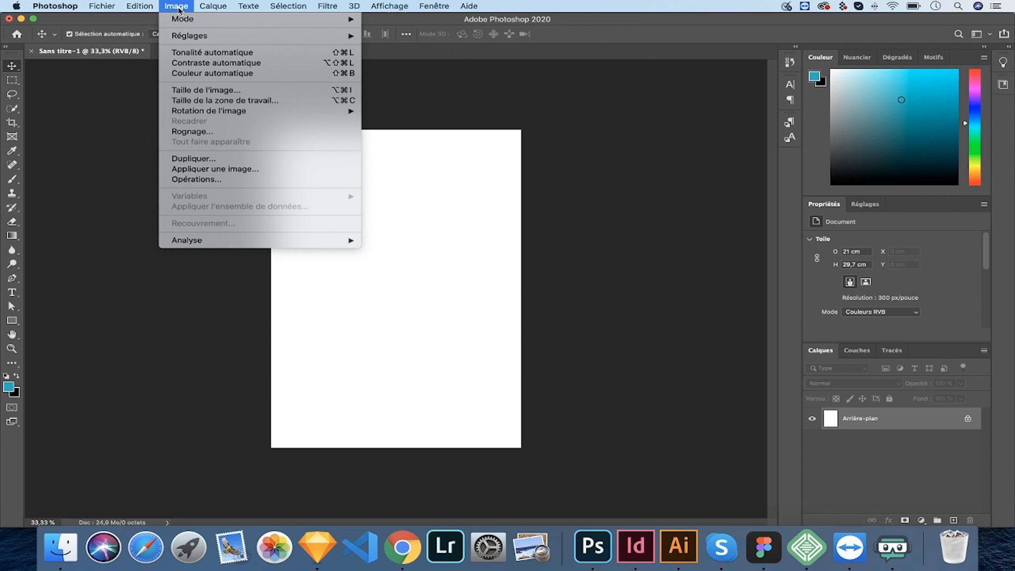
{"action": "left_click", "coordinate": [252, 93]}
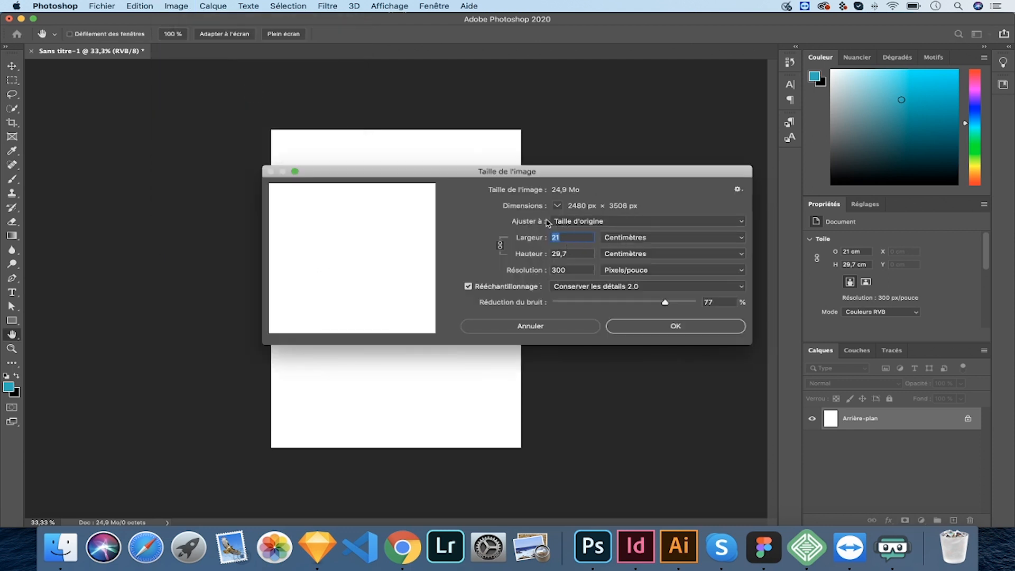
{"action": "key", "text": "Tab"}
{"action": "key", "text": "Tab"}
{"action": "type", "text": "72"}
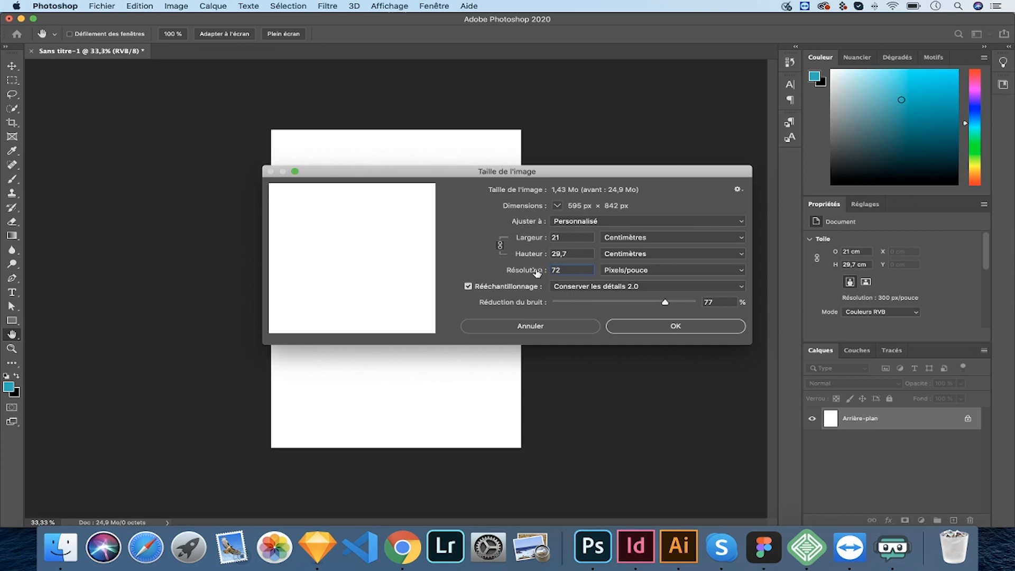
{"action": "key", "text": "shift+Tab"}
{"action": "key", "text": "shift+Tab"}
{"action": "left_click", "coordinate": [635, 237]}
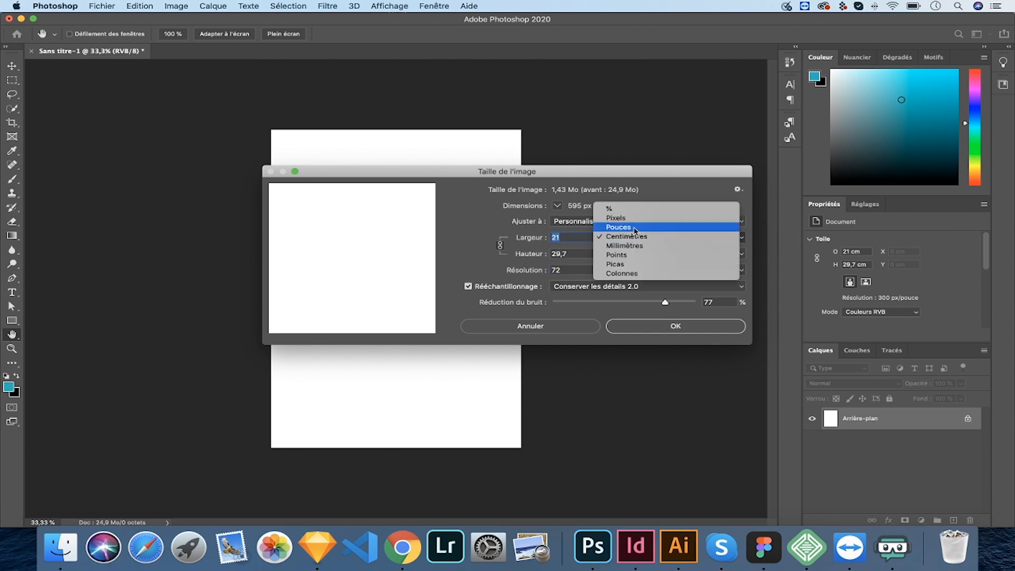
{"action": "left_click", "coordinate": [636, 219]}
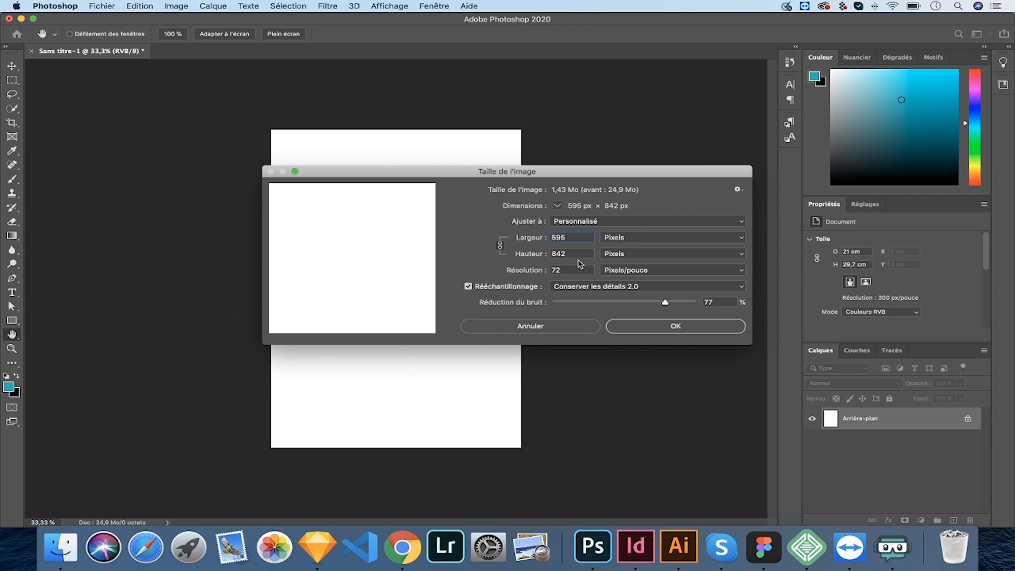
{"action": "left_click", "coordinate": [677, 328]}
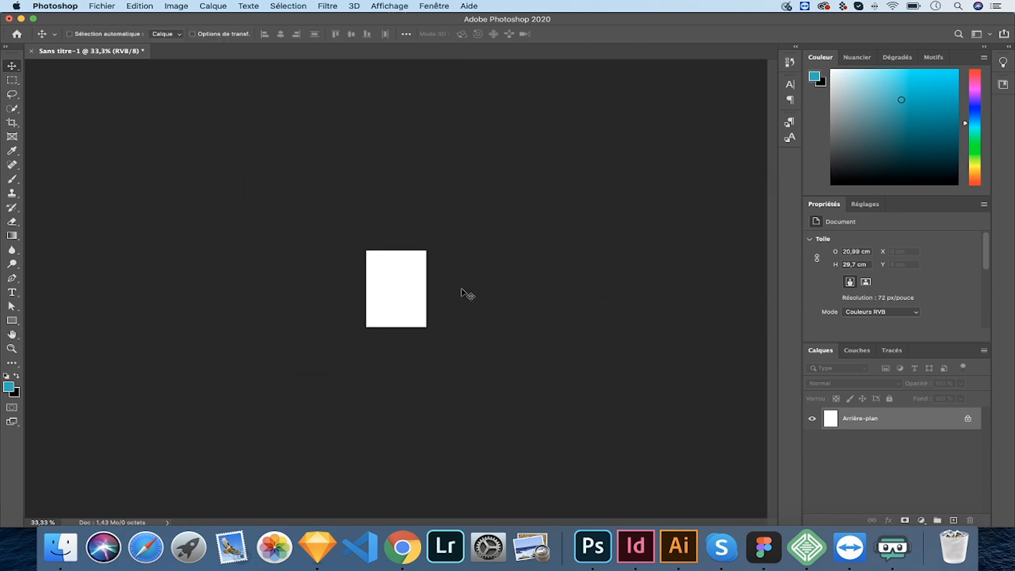
Try to move the locked background layer on the canvas
{"action": "key", "text": "super+plus"}
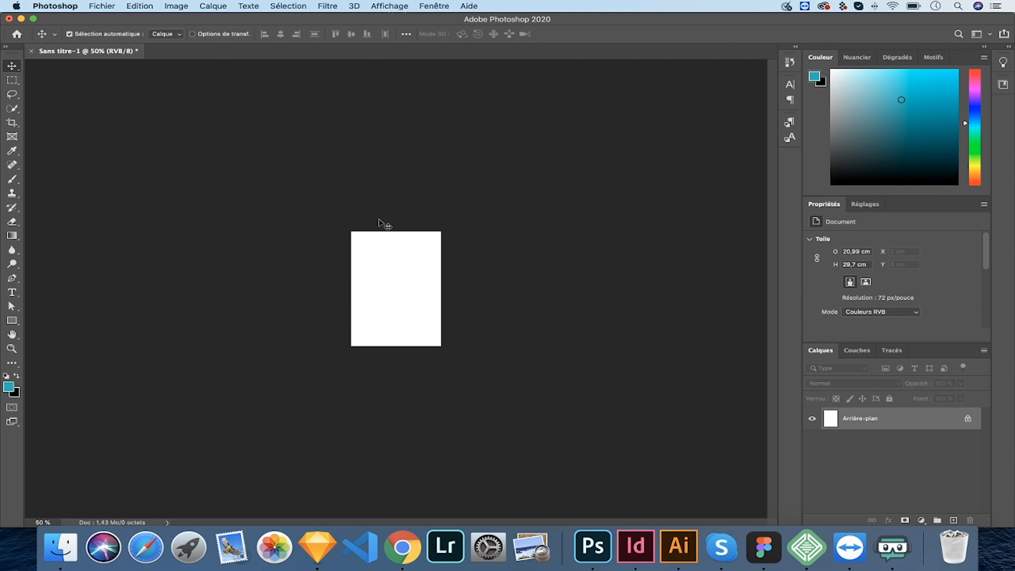
{"action": "left_click_drag", "start_coordinate": [392, 236], "coordinate": [410, 272]}
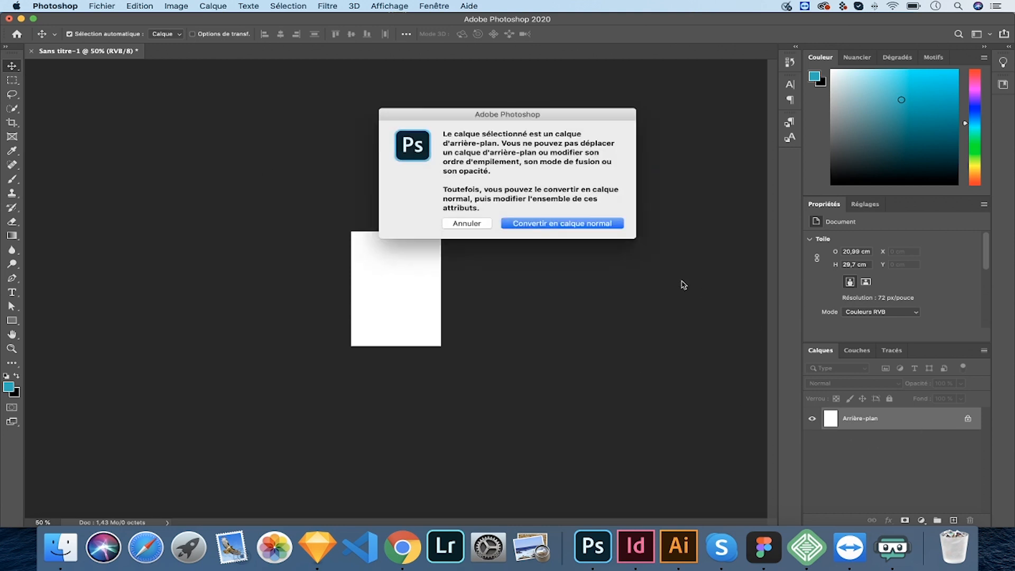
{"action": "left_click", "coordinate": [476, 210]}
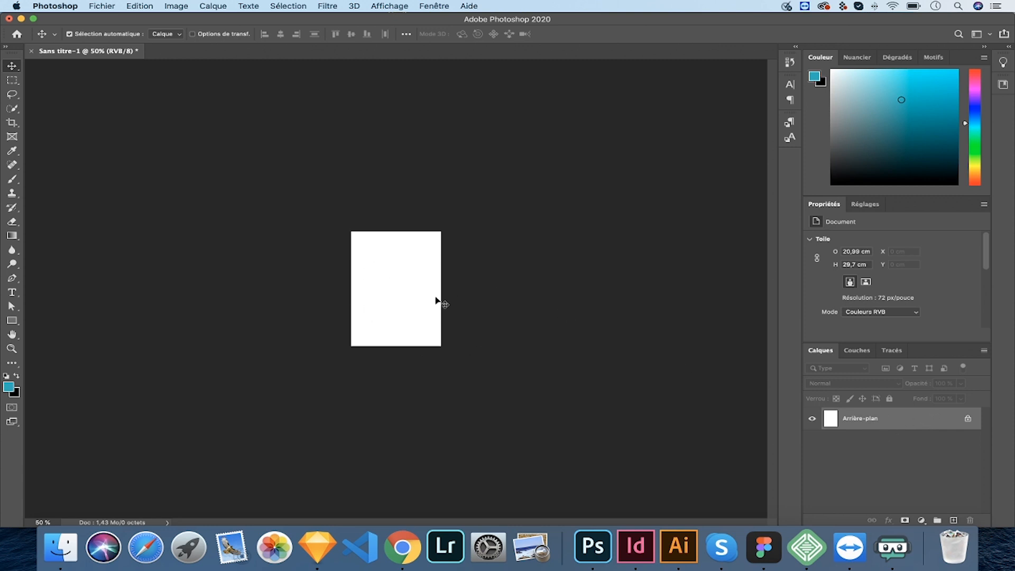
Convert the background into a normal layer with the default layer settings and try moving it on the canvas
{"action": "double_click", "coordinate": [933, 424]}
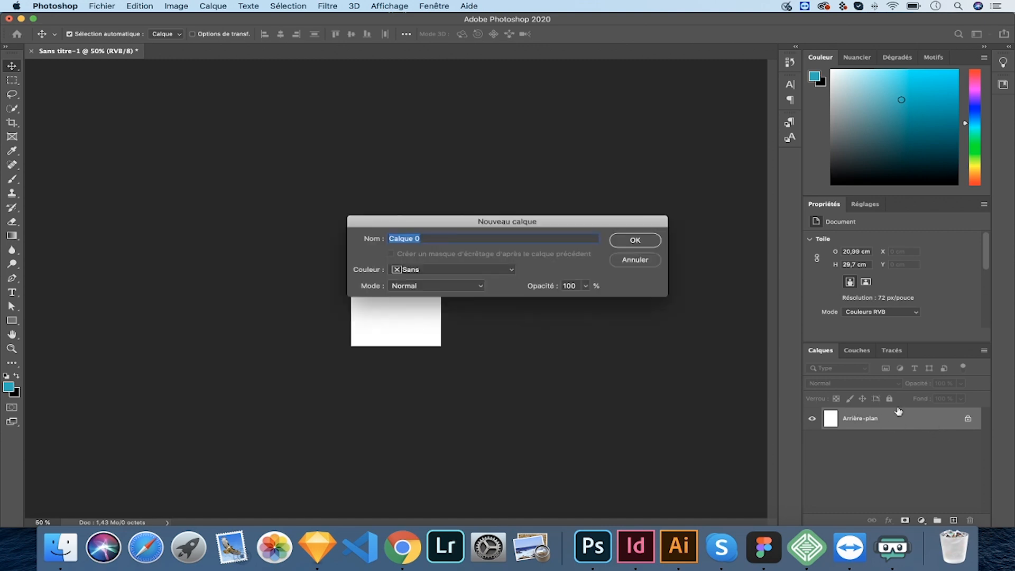
{"action": "left_click", "coordinate": [645, 242]}
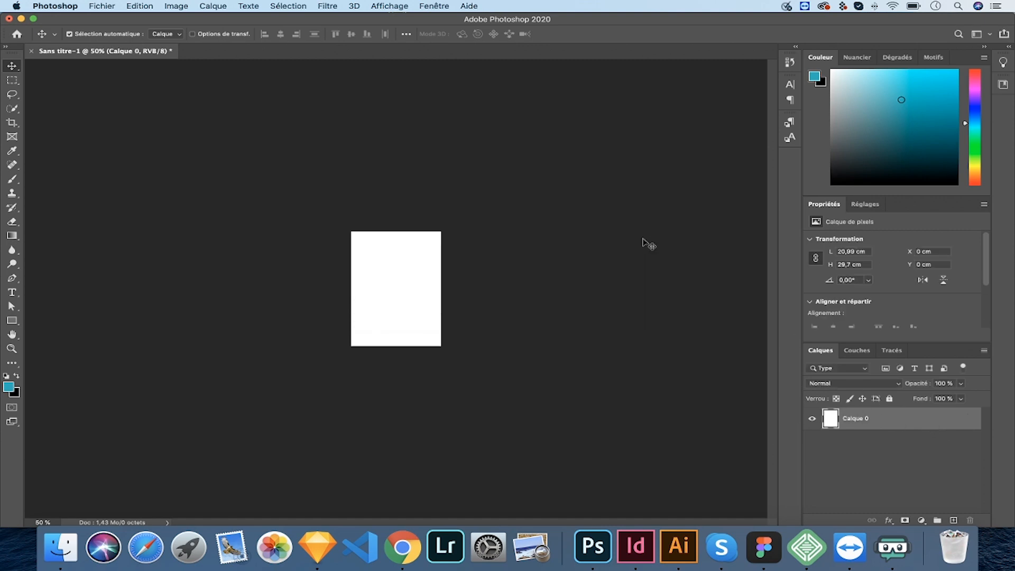
{"action": "mouse_move", "coordinate": [397, 277]}
{"action": "left_mouse_down"}
{"action": "mouse_move", "coordinate": [365, 297]}
{"action": "mouse_move", "coordinate": [448, 342]}
{"action": "mouse_move", "coordinate": [382, 259]}
{"action": "mouse_move", "coordinate": [378, 294]}
{"action": "mouse_move", "coordinate": [406, 275]}
{"action": "mouse_move", "coordinate": [391, 271]}
{"action": "mouse_move", "coordinate": [392, 290]}
{"action": "left_mouse_up"}
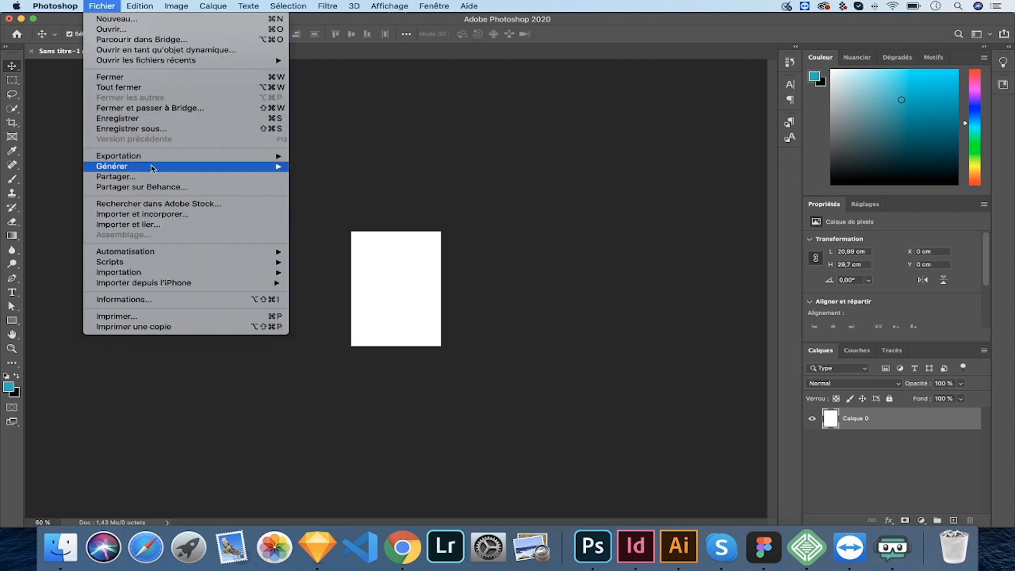
Place 1.jpg from the desktop's Tuto Photoshop/RESSOURCES folder as an embedded image at its default size and position
{"action": "left_click", "coordinate": [154, 217]}
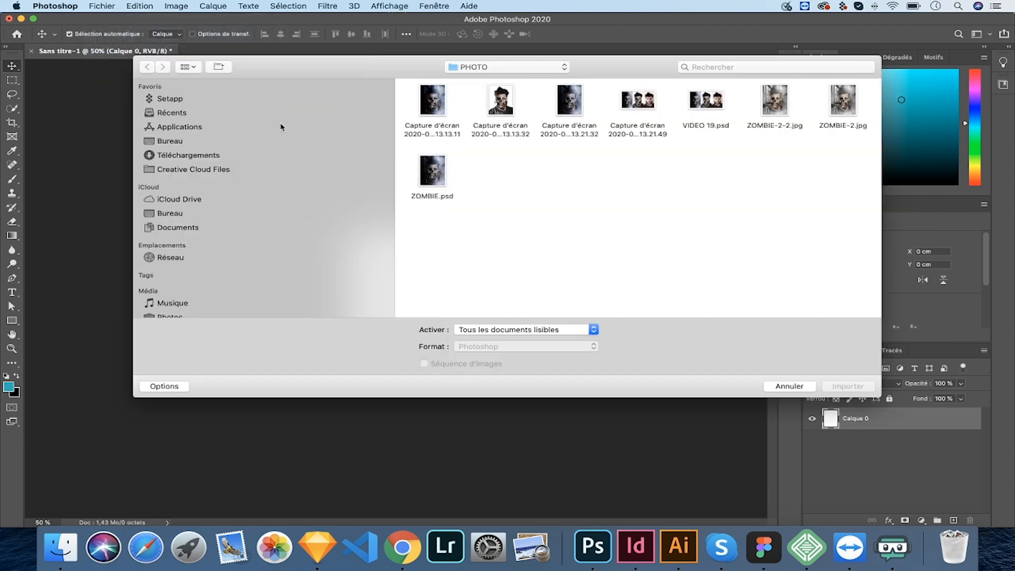
{"action": "left_click", "coordinate": [210, 141]}
{"action": "left_click", "coordinate": [429, 106]}
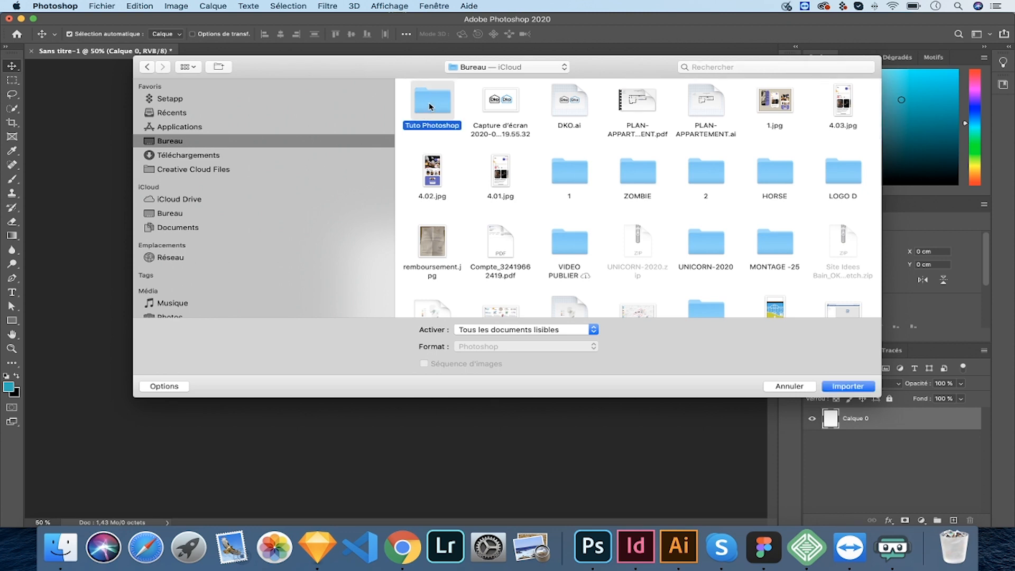
{"action": "double_click", "coordinate": [429, 106]}
{"action": "left_click", "coordinate": [571, 107]}
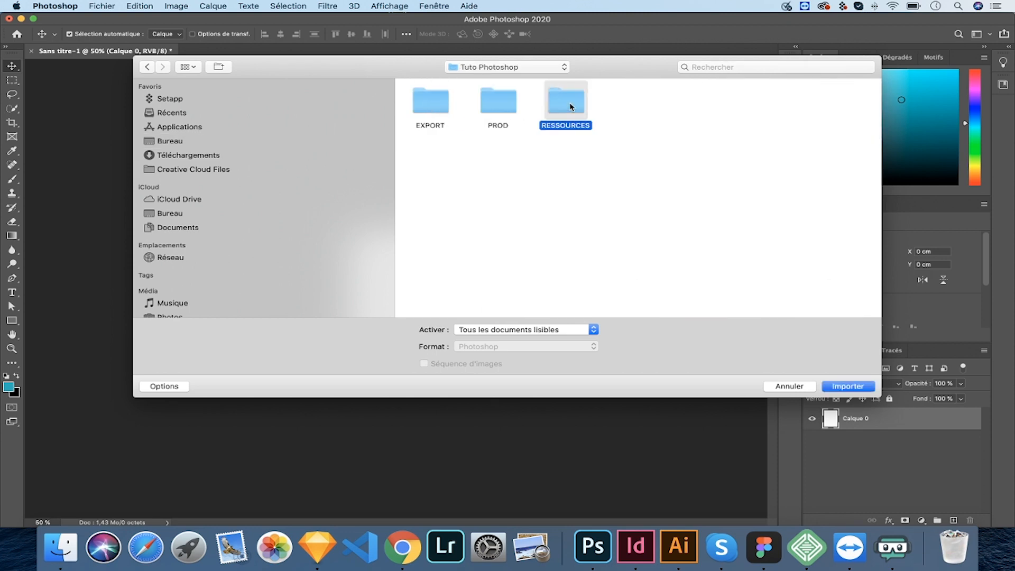
{"action": "double_click", "coordinate": [571, 106]}
{"action": "left_click", "coordinate": [449, 106]}
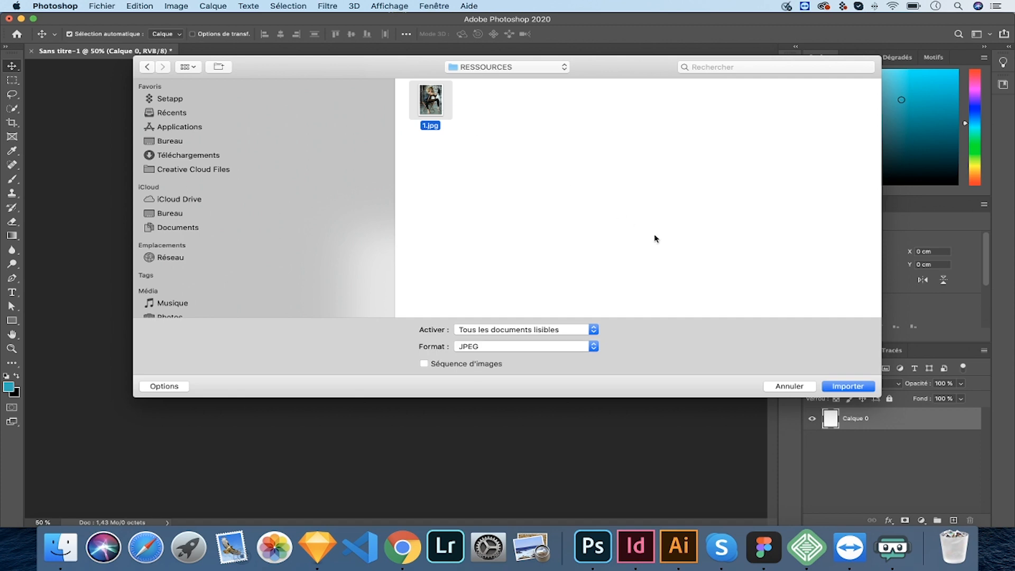
{"action": "left_click", "coordinate": [852, 385]}
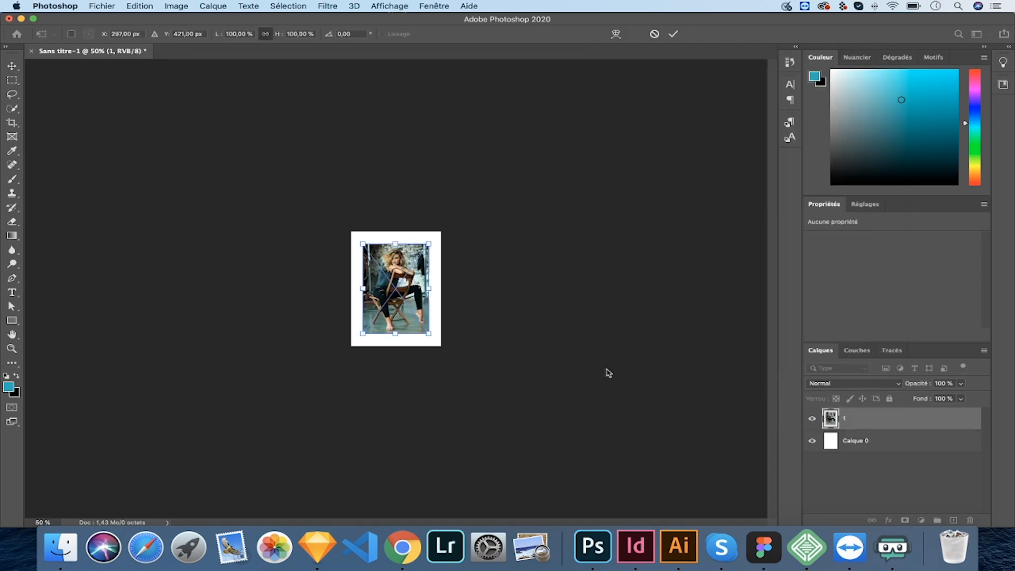
{"action": "key", "text": "Return"}
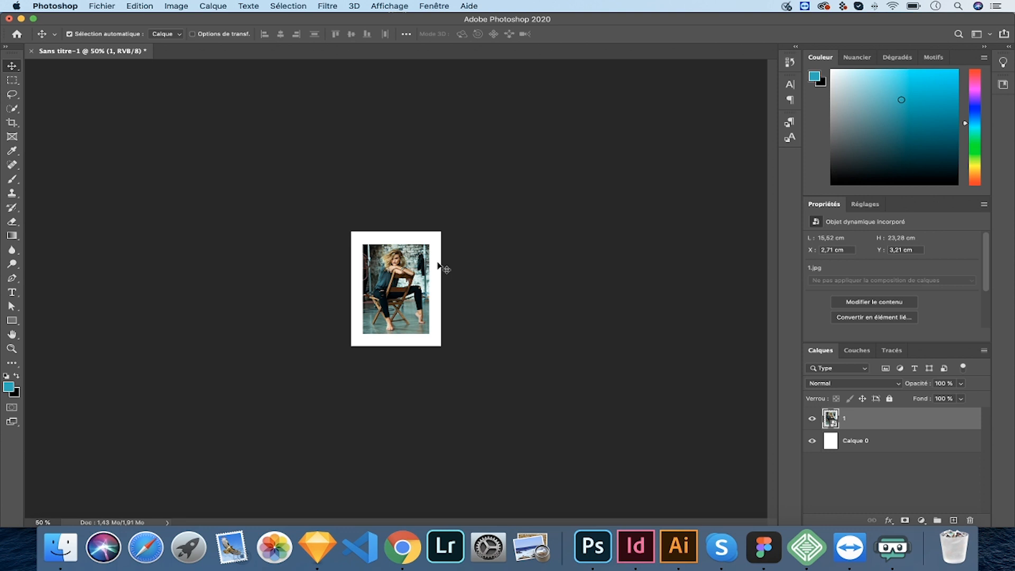
Resample the image to a resolution of 150 pixels/inch, keeping the Conserver les détails 2.0 method
{"action": "left_click", "coordinate": [173, 7]}
{"action": "left_click", "coordinate": [211, 90]}
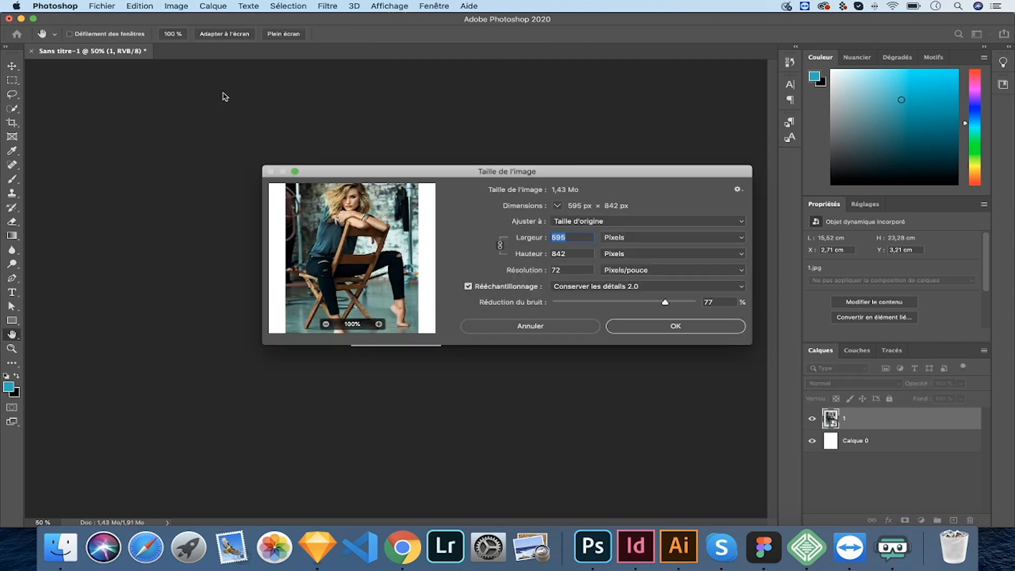
{"action": "left_click", "coordinate": [563, 272]}
{"action": "type", "text": "15"}
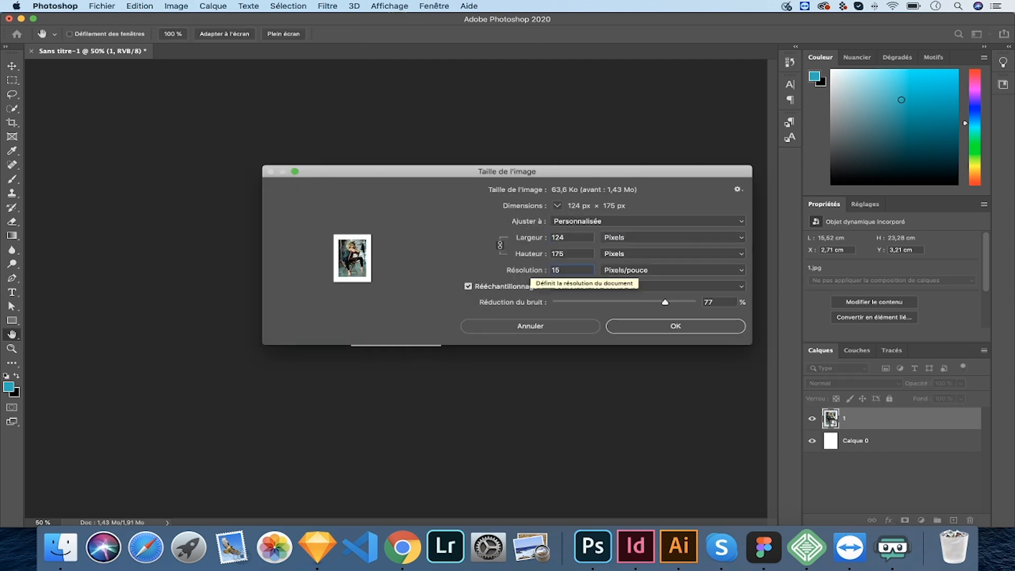
{"action": "type", "text": "0"}
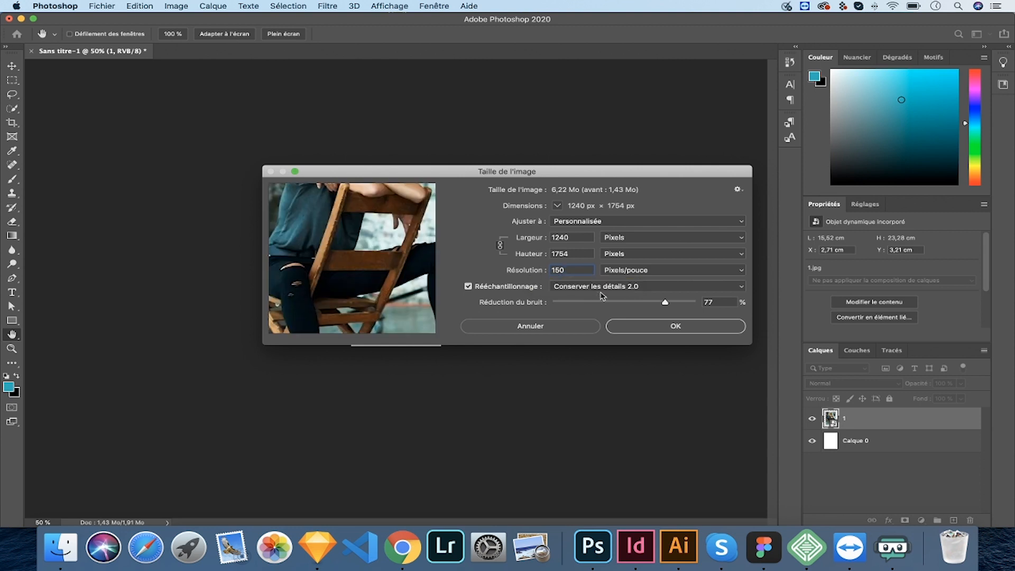
{"action": "left_click", "coordinate": [619, 286]}
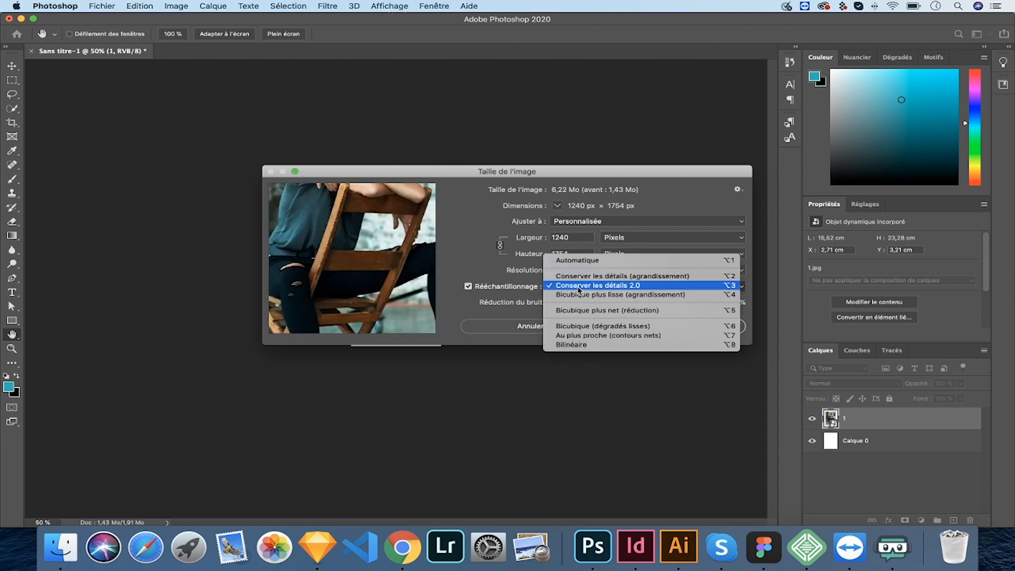
{"action": "left_click", "coordinate": [488, 274]}
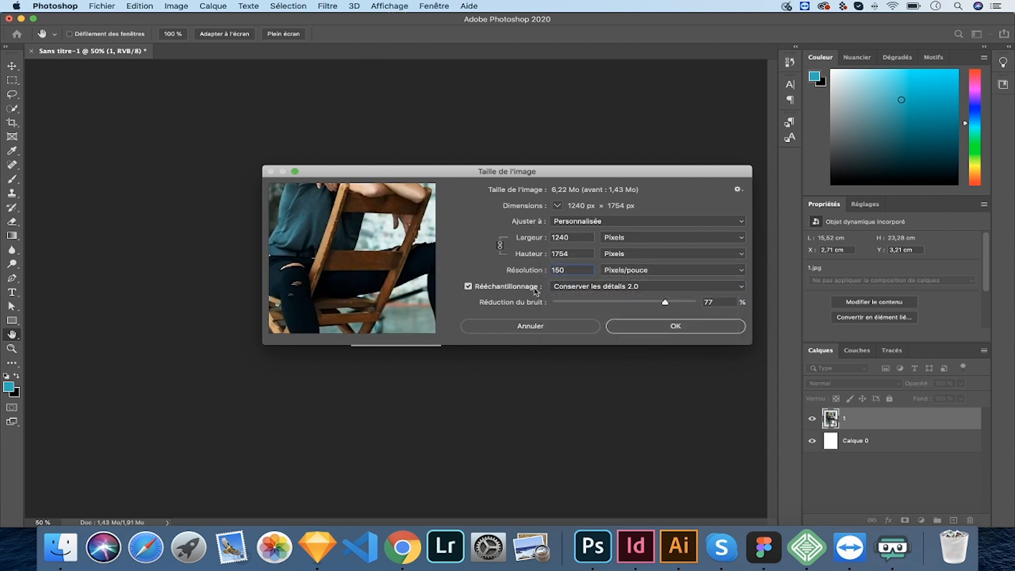
{"action": "left_click", "coordinate": [705, 327]}
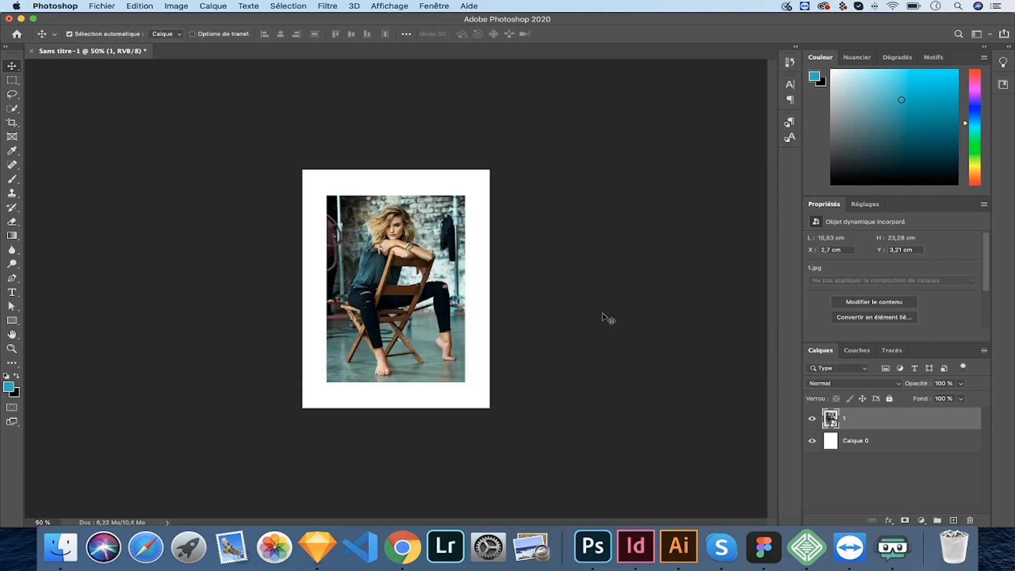
Draw an artboard about 21 × 23.28 cm across the page width, matching the top and bottom edges of the photo
{"action": "left_click", "coordinate": [887, 443]}
{"action": "left_click_drag", "start_coordinate": [401, 245], "coordinate": [389, 254]}
{"action": "left_click", "coordinate": [12, 67]}
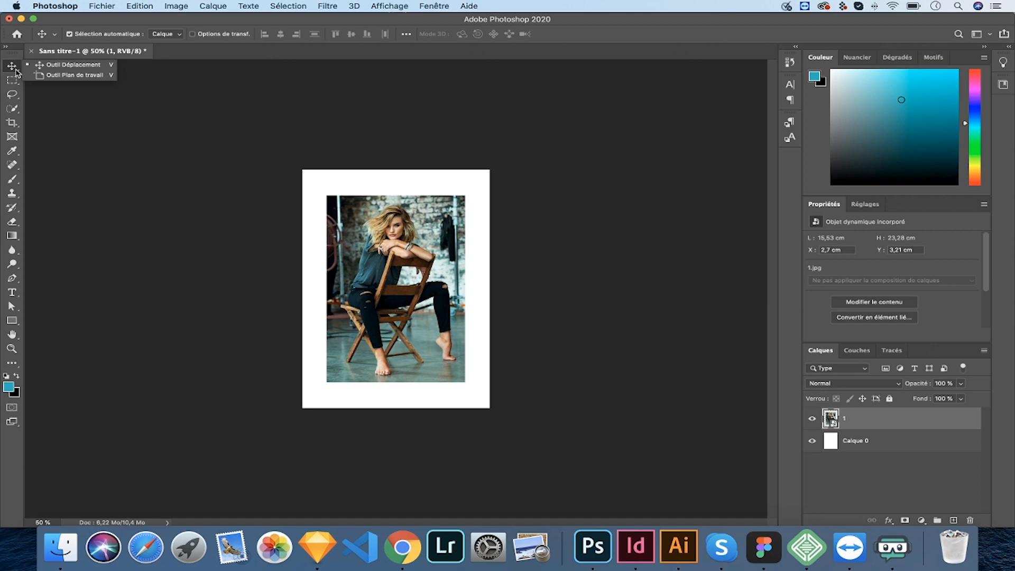
{"action": "left_click", "coordinate": [58, 77]}
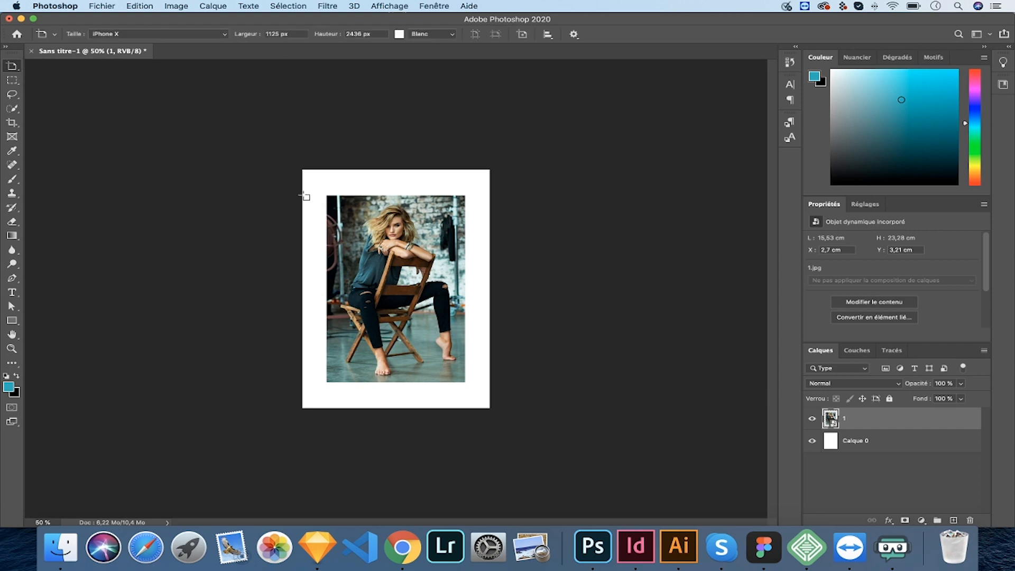
{"action": "left_click_drag", "start_coordinate": [304, 195], "coordinate": [489, 383]}
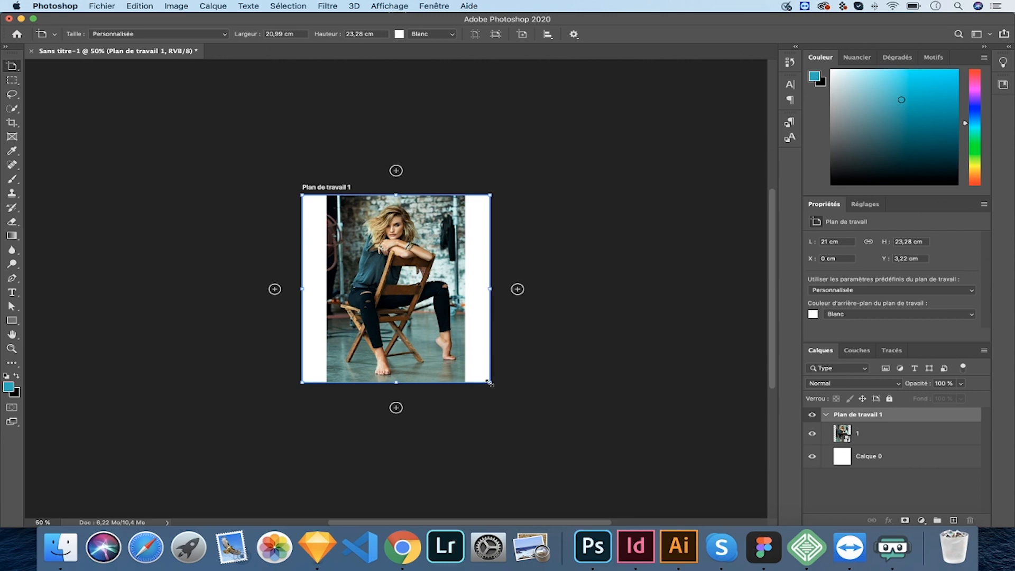
{"action": "scroll", "coordinate": [489, 383], "scroll_direction": "left", "scroll_amount": 2}
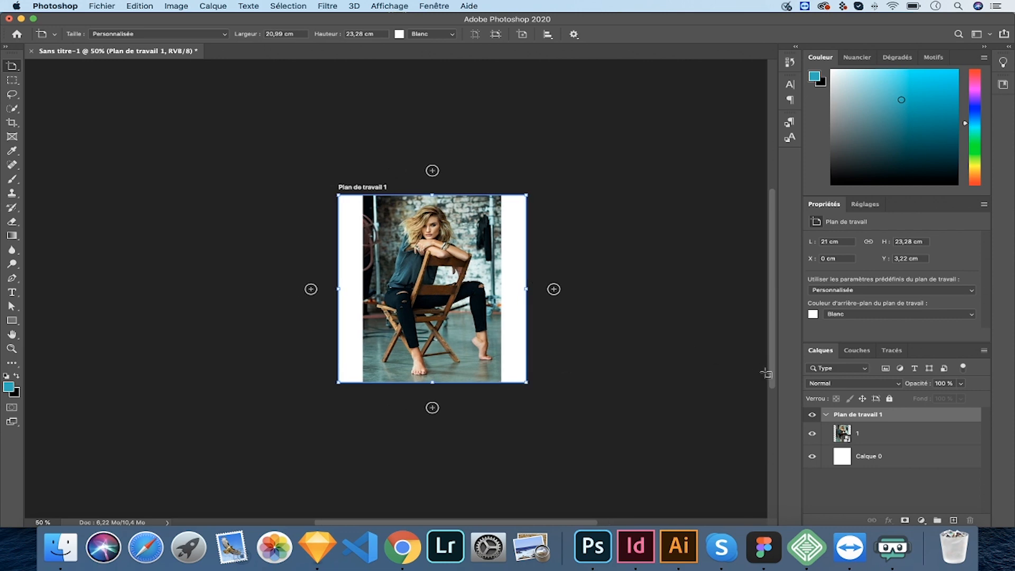
Rename the artboard as Facebook and assign it the Bleu color label
{"action": "double_click", "coordinate": [871, 416]}
{"action": "type", "text": "Facebook"}
{"action": "key", "text": "Return"}
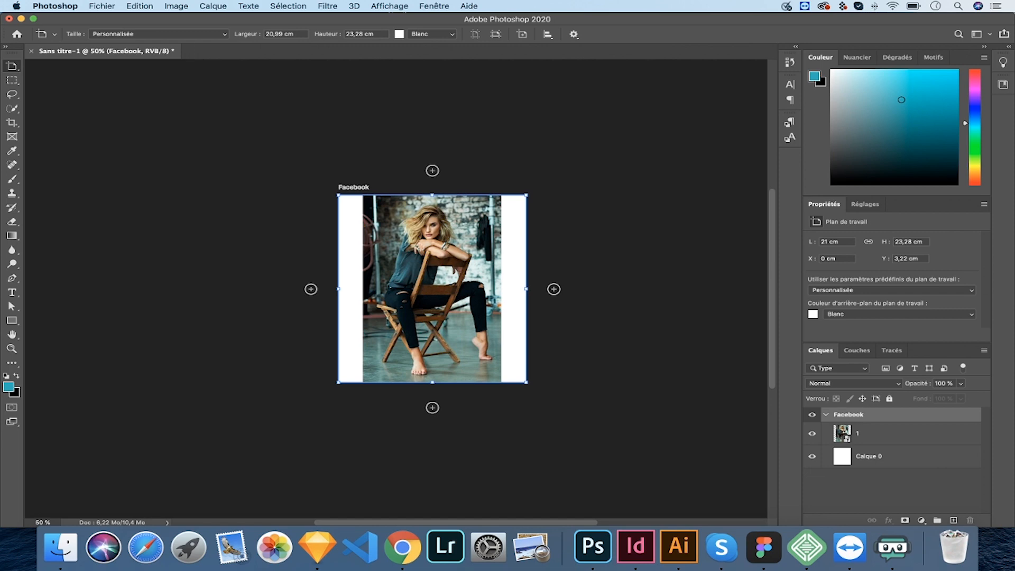
{"action": "right_click", "coordinate": [813, 418]}
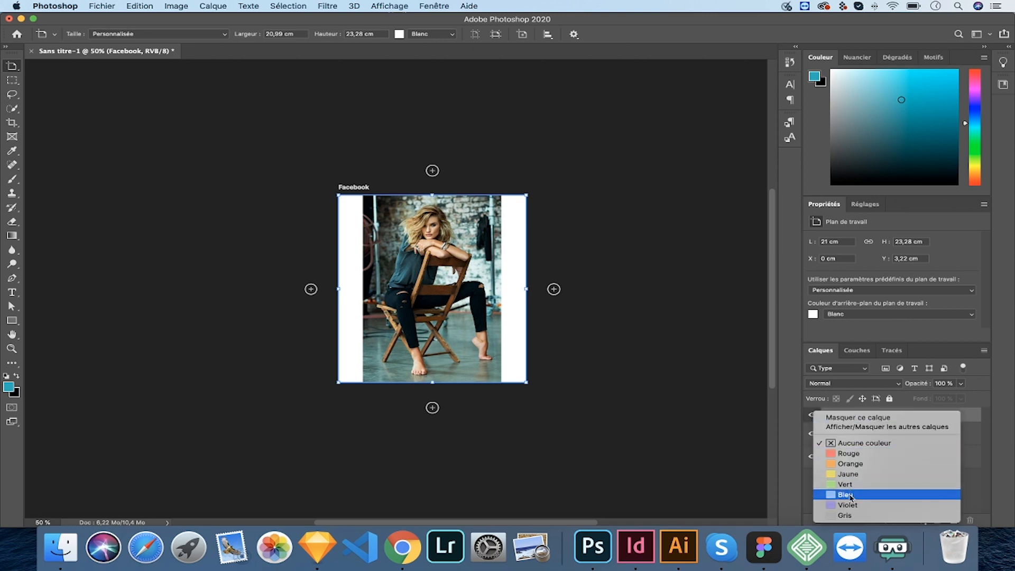
{"action": "left_click", "coordinate": [846, 494]}
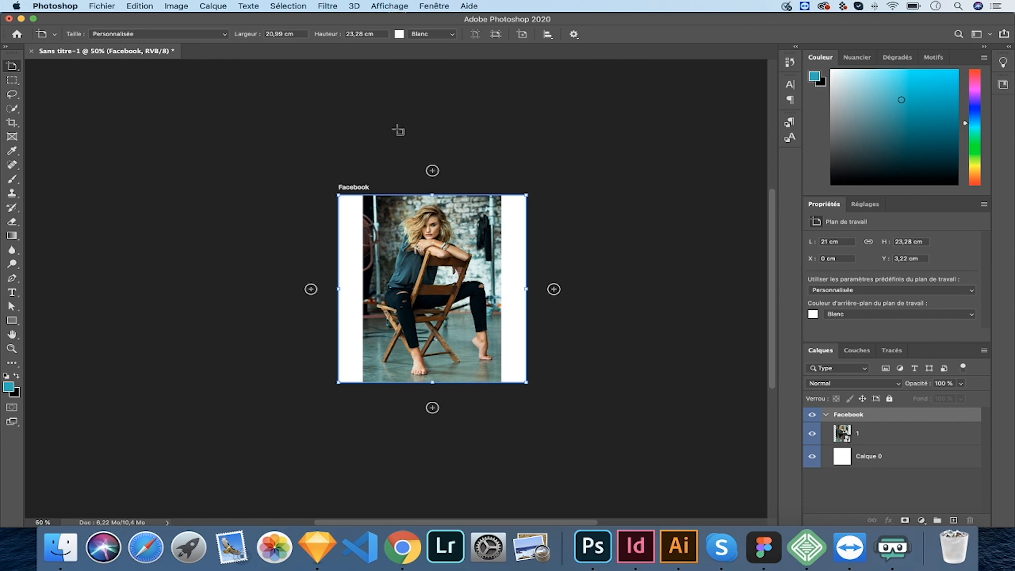
Duplicate the Facebook artboard with its contents beside the original and delete the copy
{"action": "key", "text": "super+minus"}
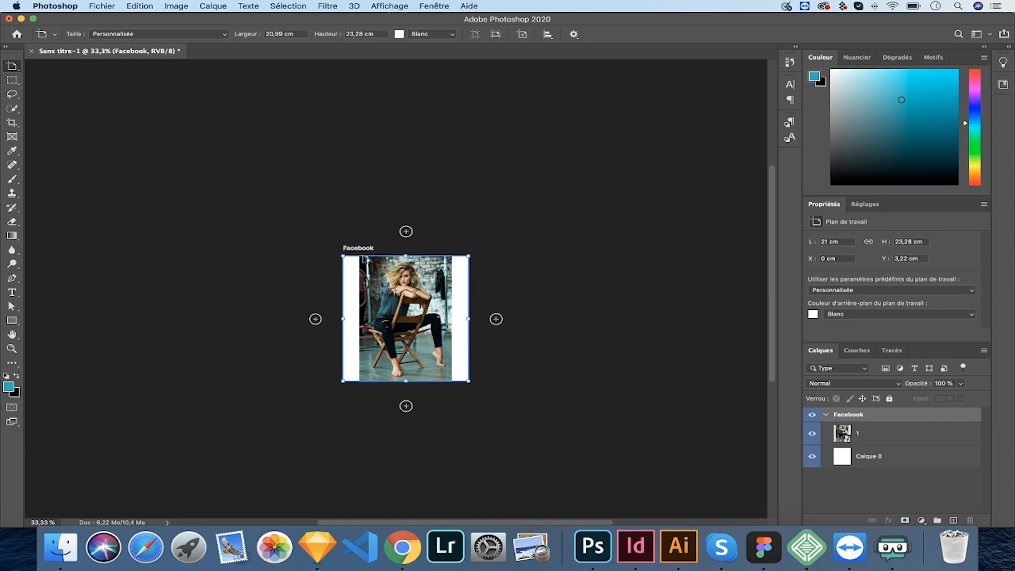
{"action": "left_click_drag", "start_coordinate": [367, 259], "coordinate": [550, 263]}
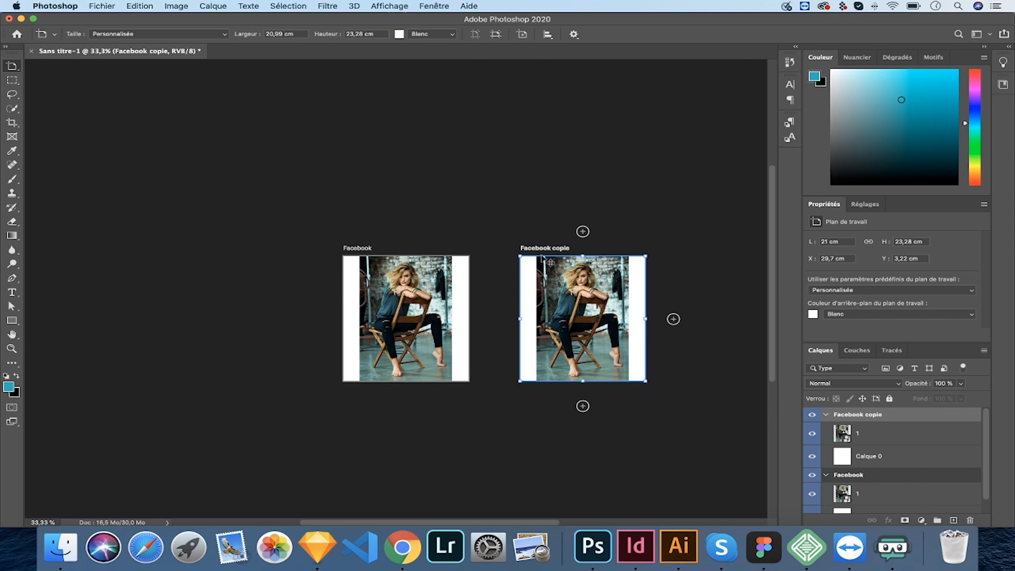
{"action": "scroll", "coordinate": [552, 272], "scroll_direction": "up", "scroll_amount": 1}
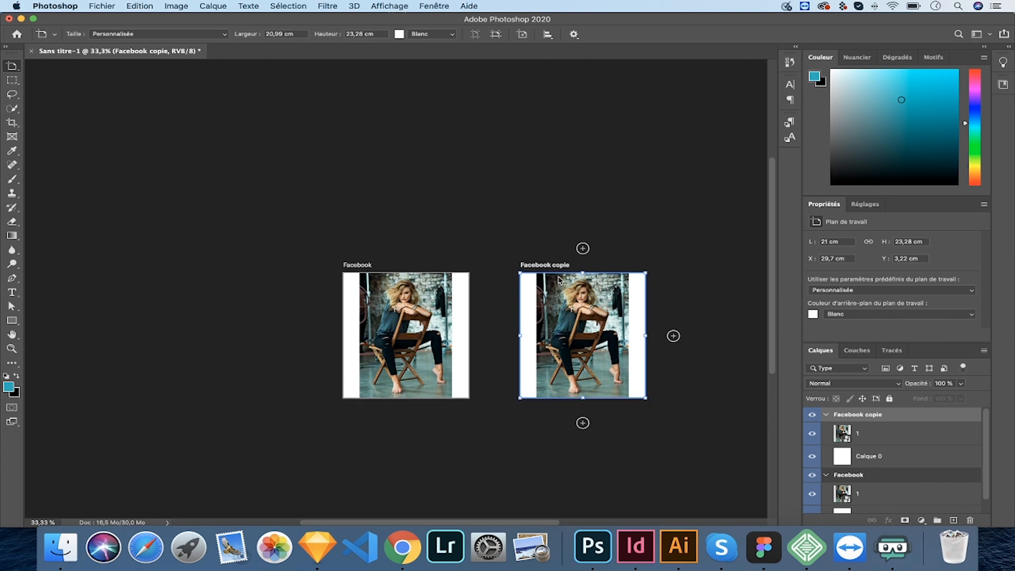
{"action": "key", "text": "Delete"}
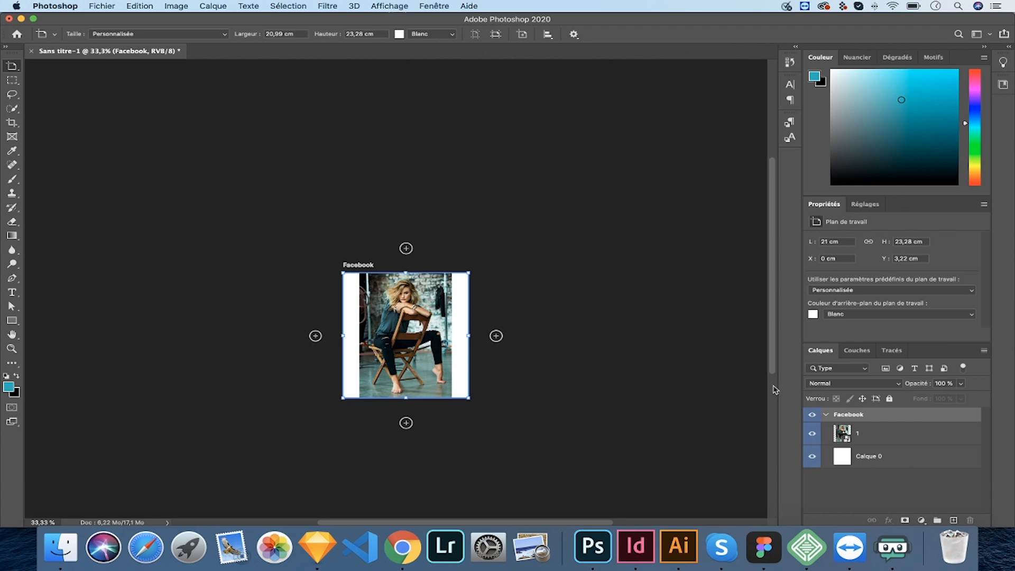
Select the Facebook artboard's layer entry, duplicate it with the Move tool active, and undo the duplication
{"action": "key", "text": "v"}
{"action": "left_click_drag", "start_coordinate": [725, 474], "coordinate": [889, 418]}
{"action": "left_click", "coordinate": [883, 418]}
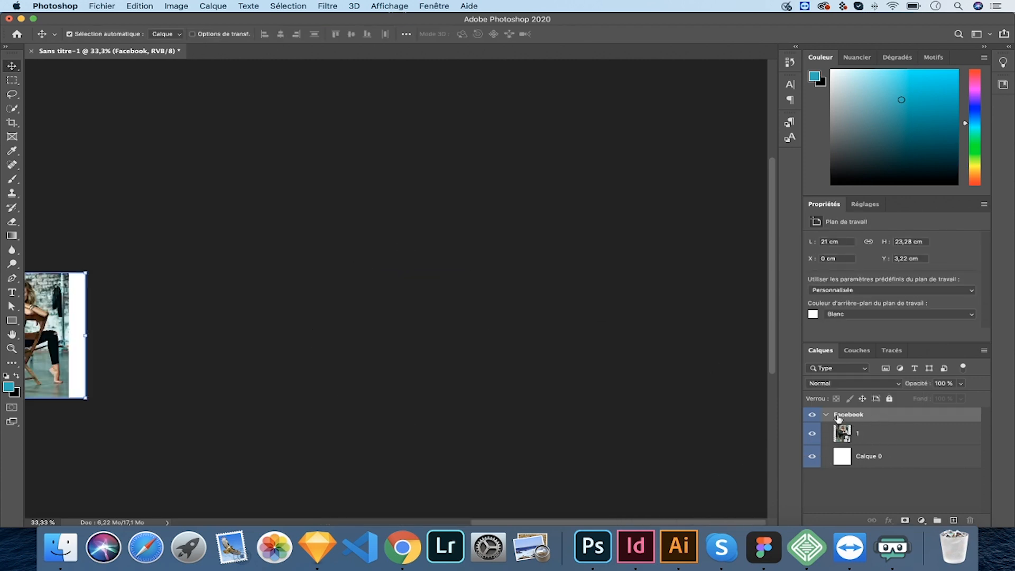
{"action": "scroll", "coordinate": [671, 407], "scroll_direction": "left", "scroll_amount": 5}
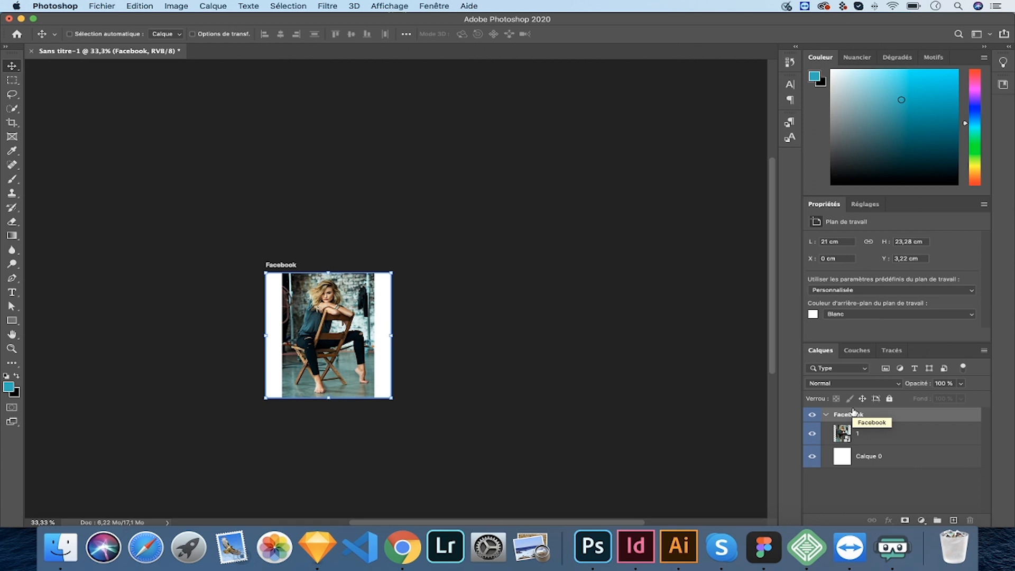
{"action": "key", "text": "super+j"}
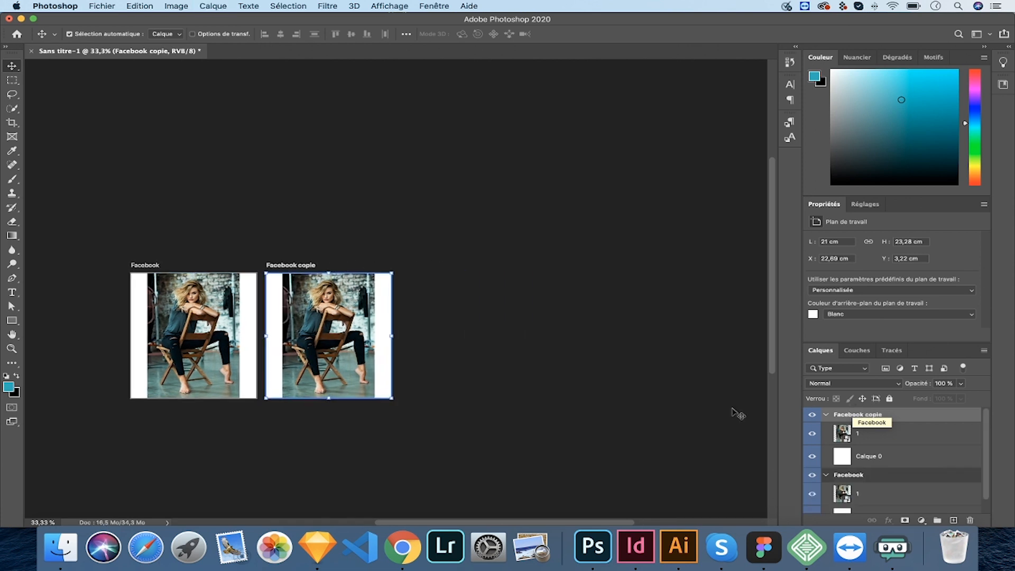
{"action": "key", "text": "super+z"}
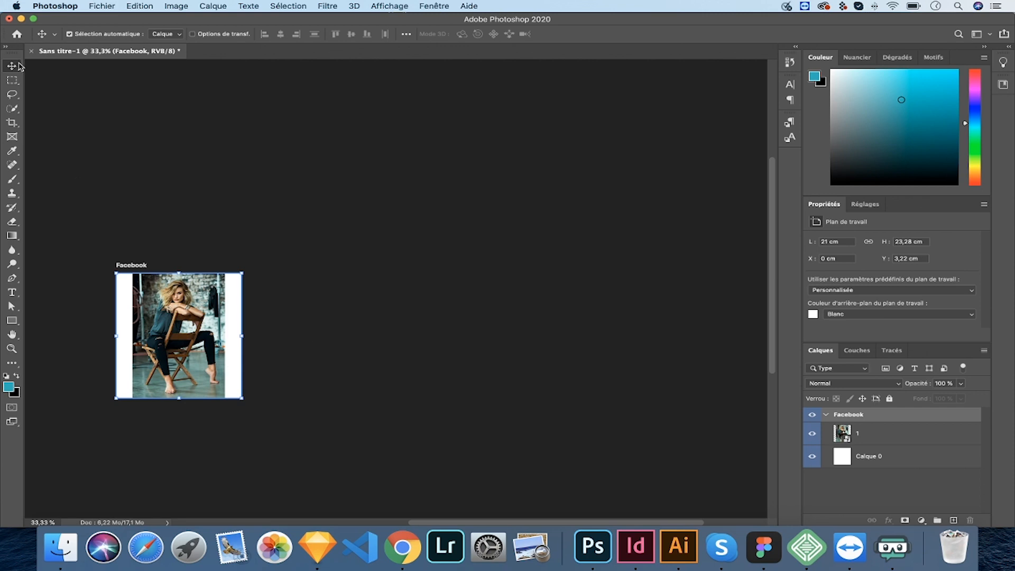
Add a blank artboard to the right of the Facebook artboard and move it to about X 35.17 cm
{"action": "left_click", "coordinate": [226, 213]}
{"action": "key", "text": "shift+v"}
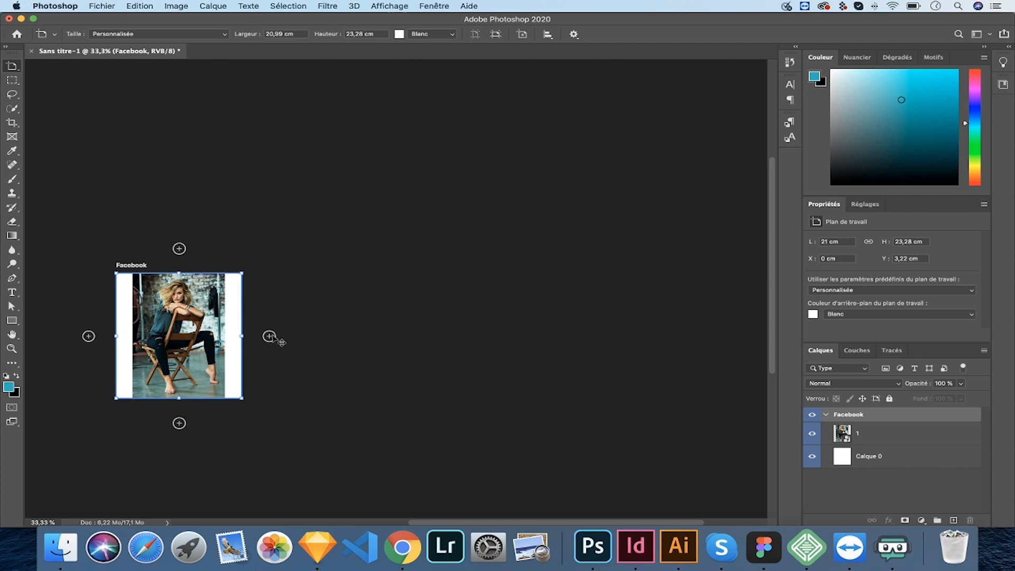
{"action": "left_click", "coordinate": [269, 336]}
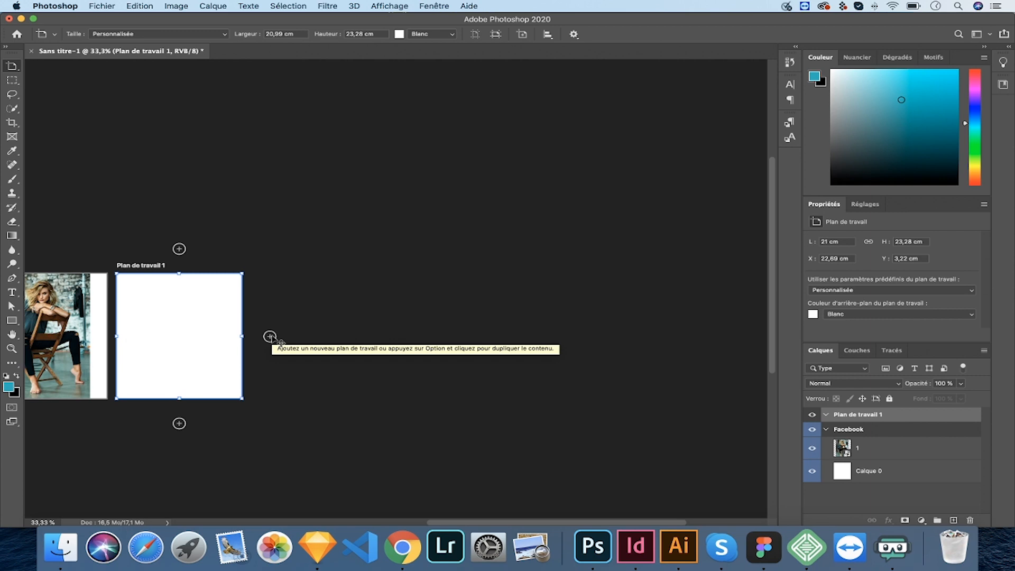
{"action": "scroll", "coordinate": [271, 336], "scroll_direction": "left", "scroll_amount": 5}
{"action": "left_click_drag", "start_coordinate": [302, 276], "coordinate": [389, 285]}
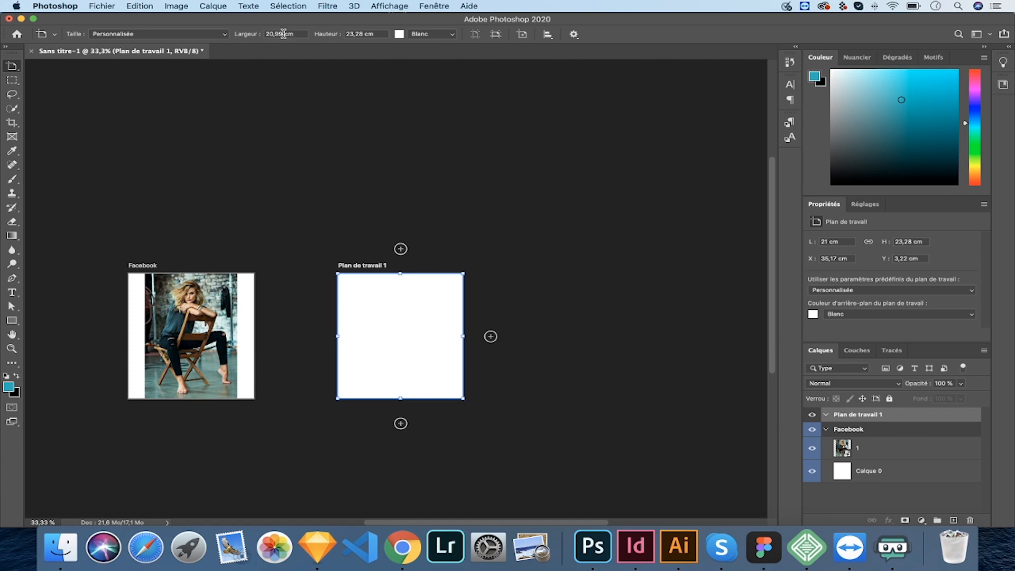
Apply the Web - Minimum size preset to the blank artboard
{"action": "left_click", "coordinate": [224, 33]}
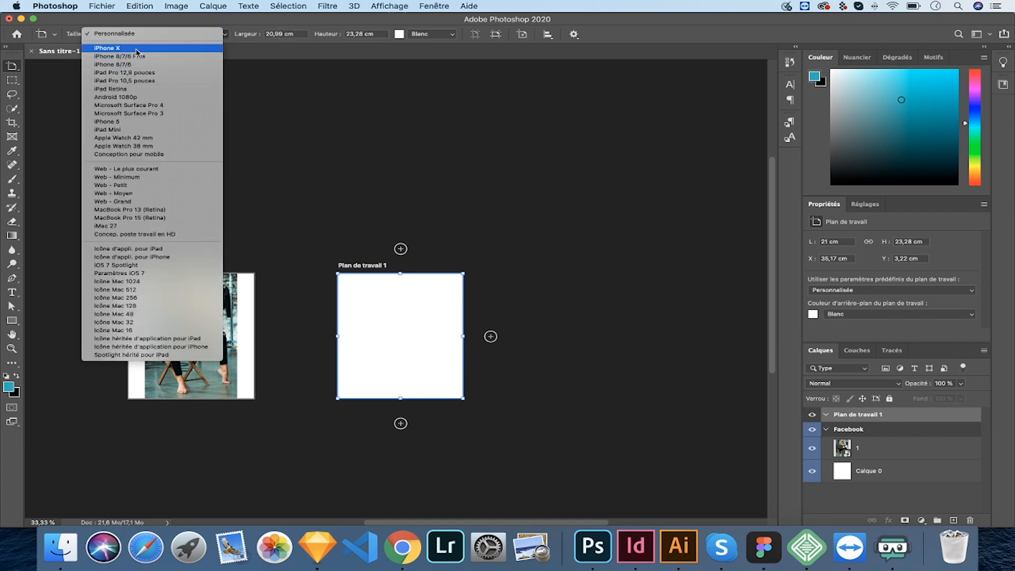
{"action": "left_click", "coordinate": [385, 46]}
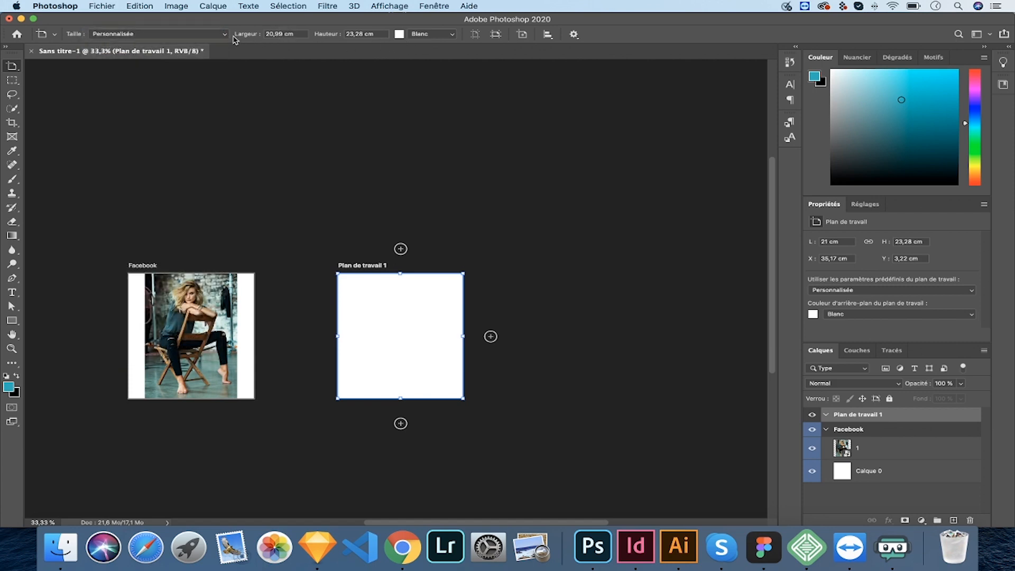
{"action": "left_click", "coordinate": [294, 35]}
{"action": "left_click", "coordinate": [224, 35]}
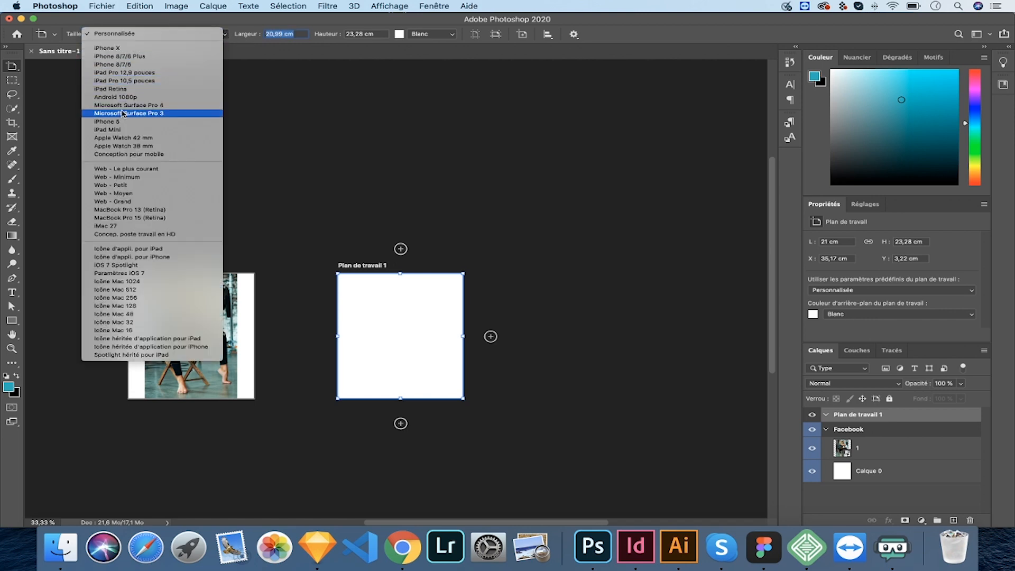
{"action": "left_click", "coordinate": [136, 178]}
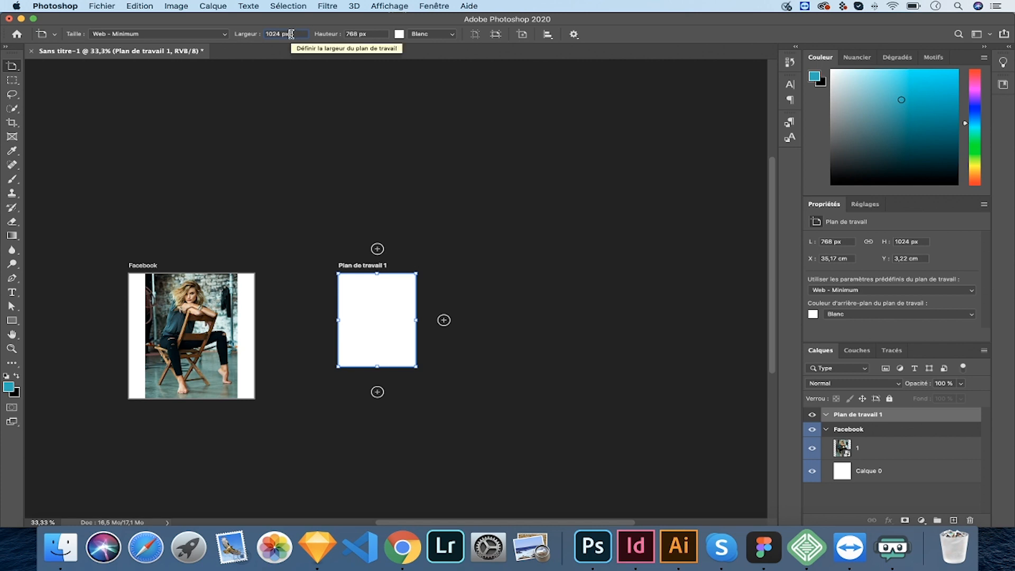
{"action": "left_click_drag", "start_coordinate": [283, 33], "coordinate": [245, 30]}
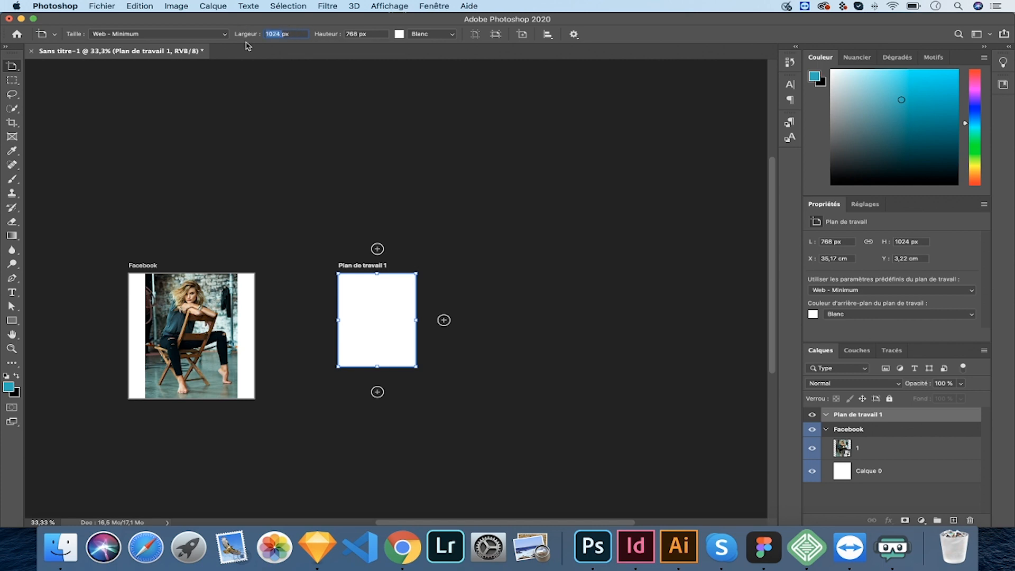
Stretch the blank artboard freehand into a landscape format of about 2438 × 1247 px
{"action": "left_click_drag", "start_coordinate": [417, 320], "coordinate": [558, 320]}
{"action": "left_click_drag", "start_coordinate": [448, 367], "coordinate": [447, 387]}
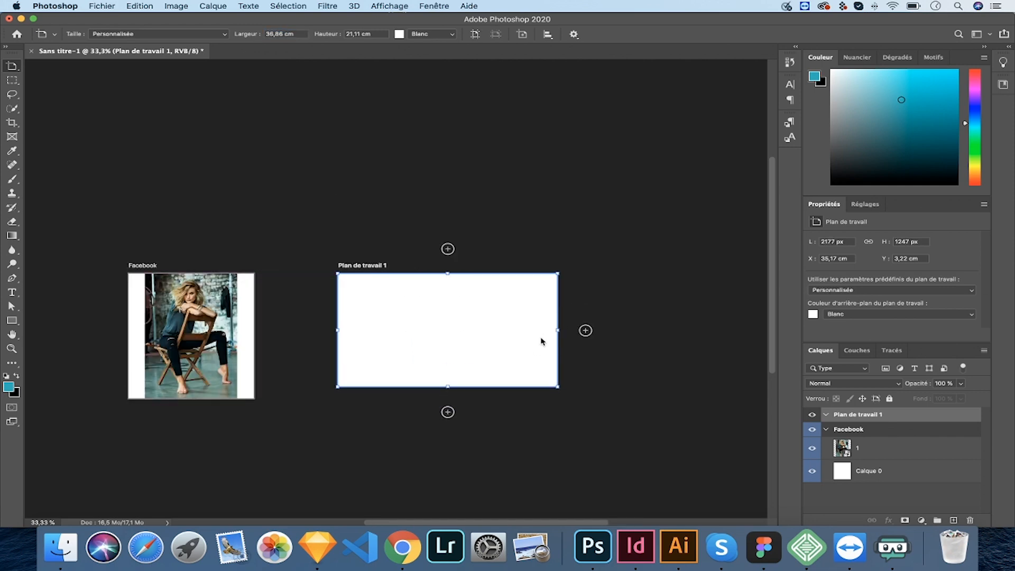
{"action": "left_click_drag", "start_coordinate": [564, 331], "coordinate": [584, 329]}
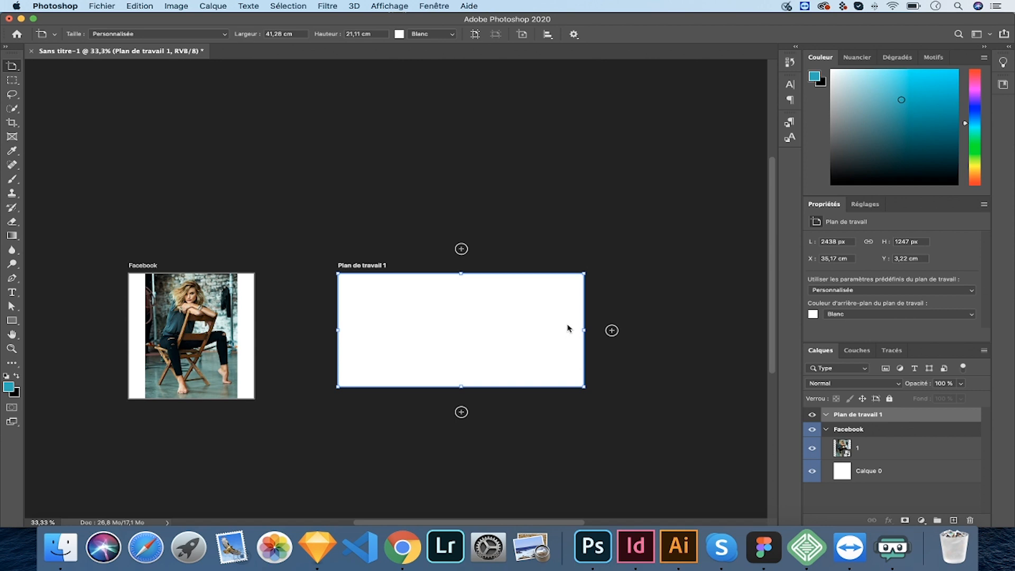
Apply the Web - Minimum preset to the landscape artboard and set its width to 2000 px
{"action": "left_click", "coordinate": [226, 35]}
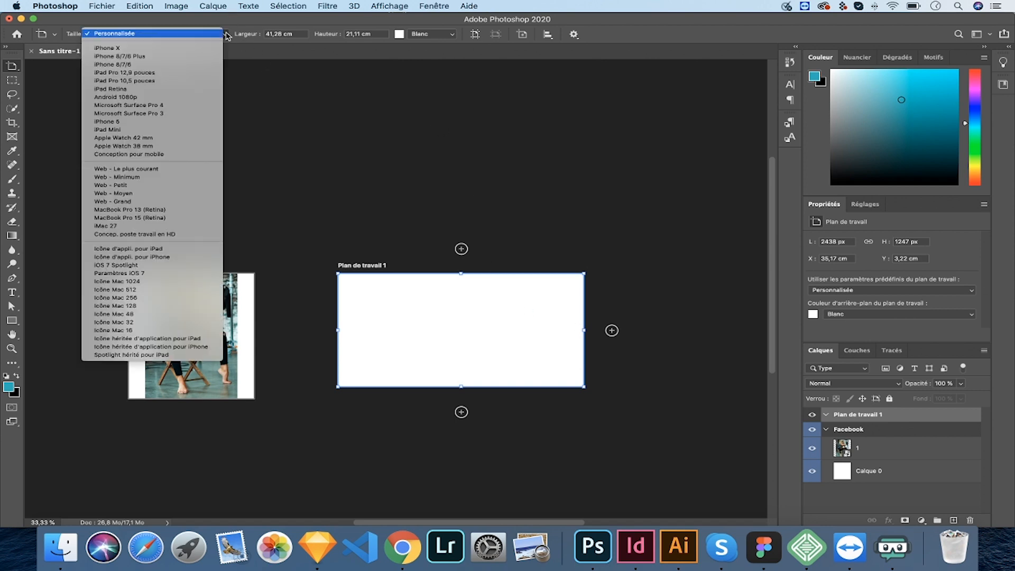
{"action": "left_click", "coordinate": [136, 178]}
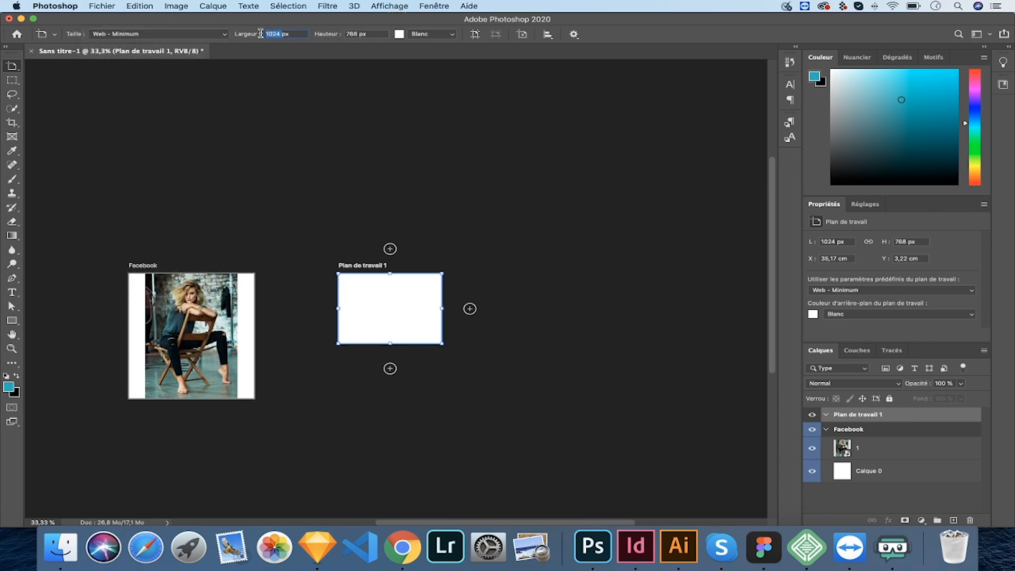
{"action": "type", "text": "2000"}
{"action": "key", "text": "Tab"}
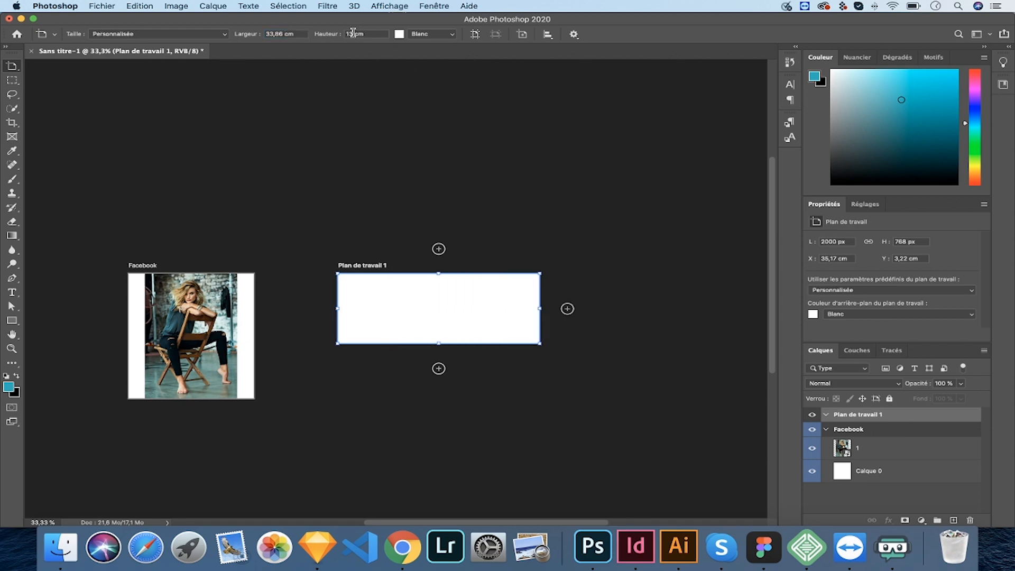
{"action": "left_click", "coordinate": [359, 31]}
Check the document's canvas size in centimetres and in pixels
{"action": "left_click", "coordinate": [175, 6]}
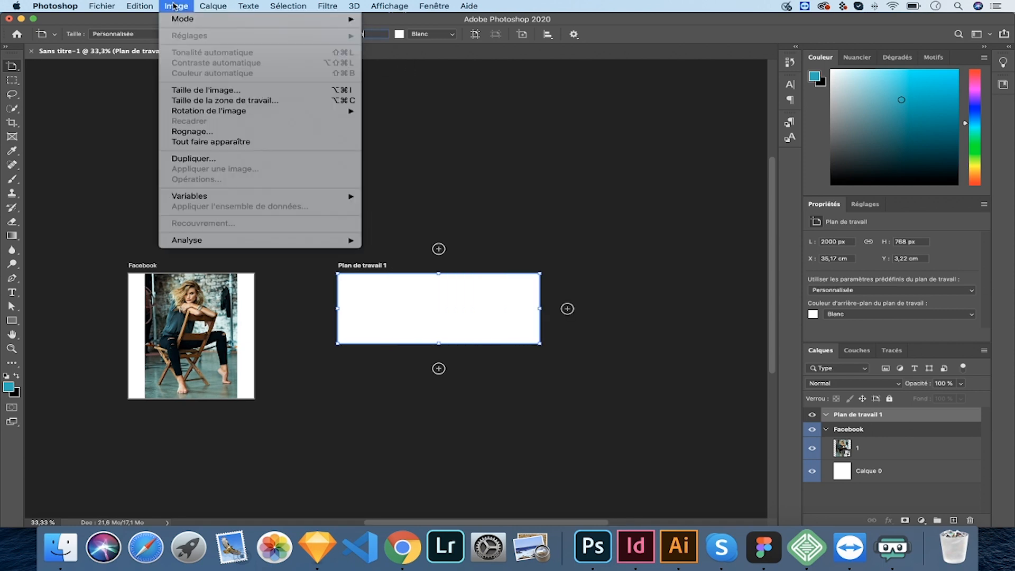
{"action": "left_click", "coordinate": [220, 101]}
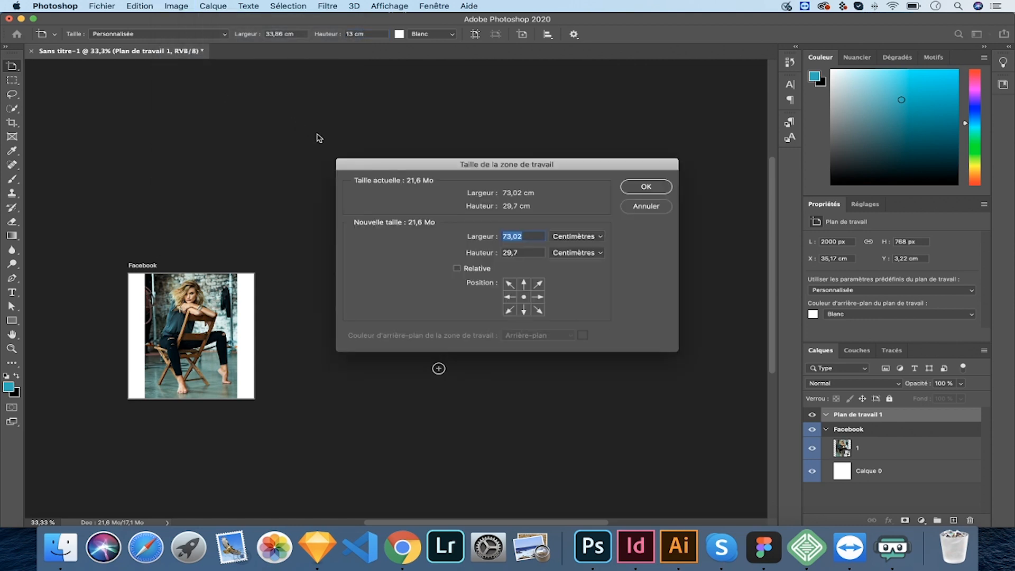
{"action": "left_click", "coordinate": [632, 211]}
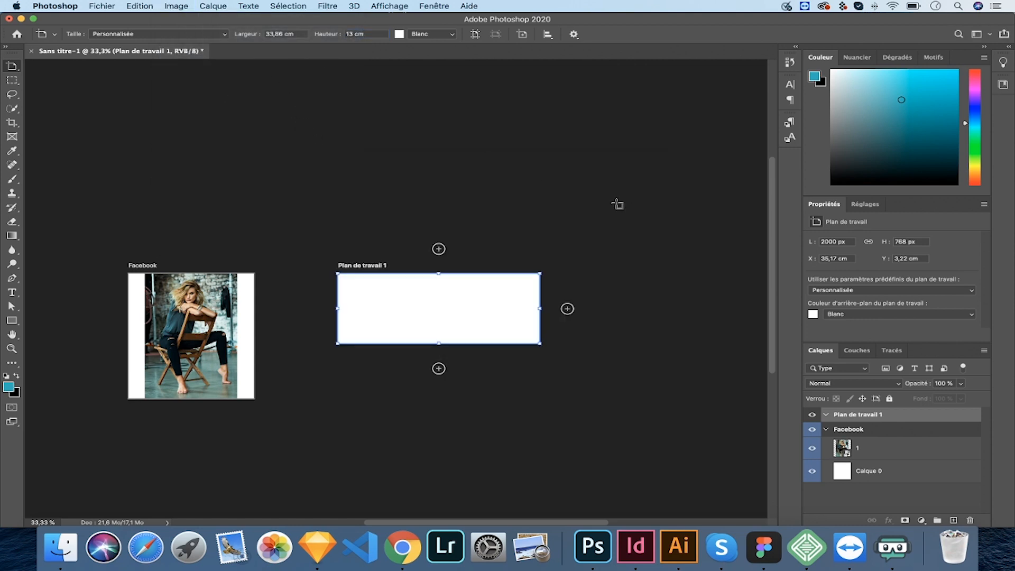
{"action": "left_click", "coordinate": [175, 6]}
{"action": "mouse_move", "coordinate": [222, 109]}
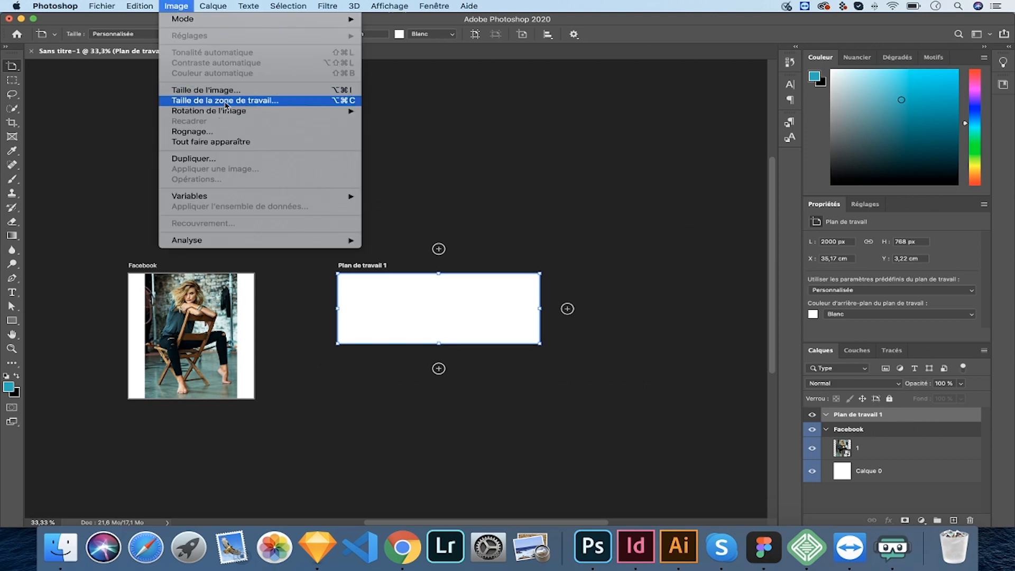
{"action": "left_click", "coordinate": [220, 100]}
{"action": "left_click", "coordinate": [601, 240]}
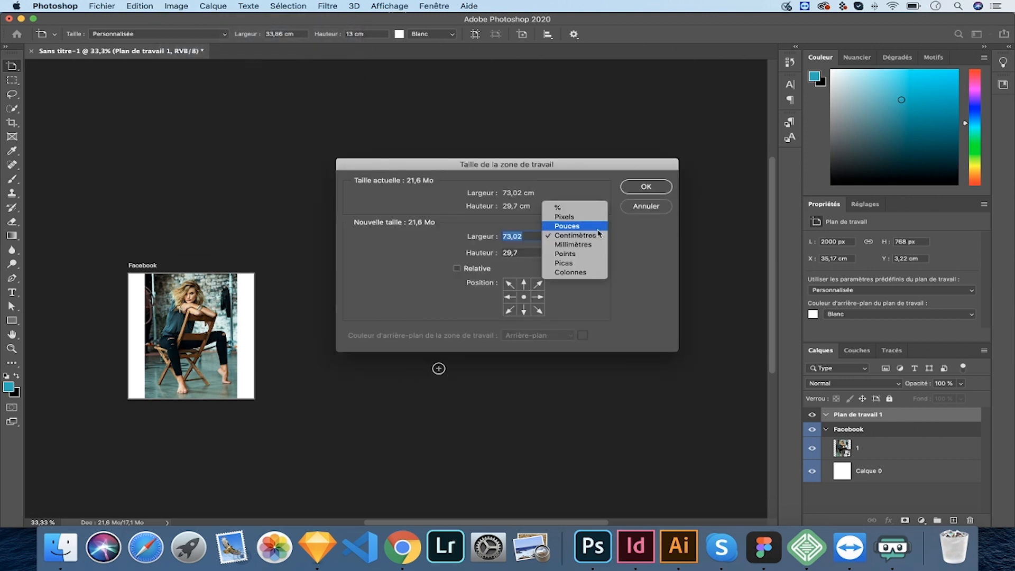
{"action": "left_click", "coordinate": [576, 217]}
{"action": "left_click", "coordinate": [646, 188]}
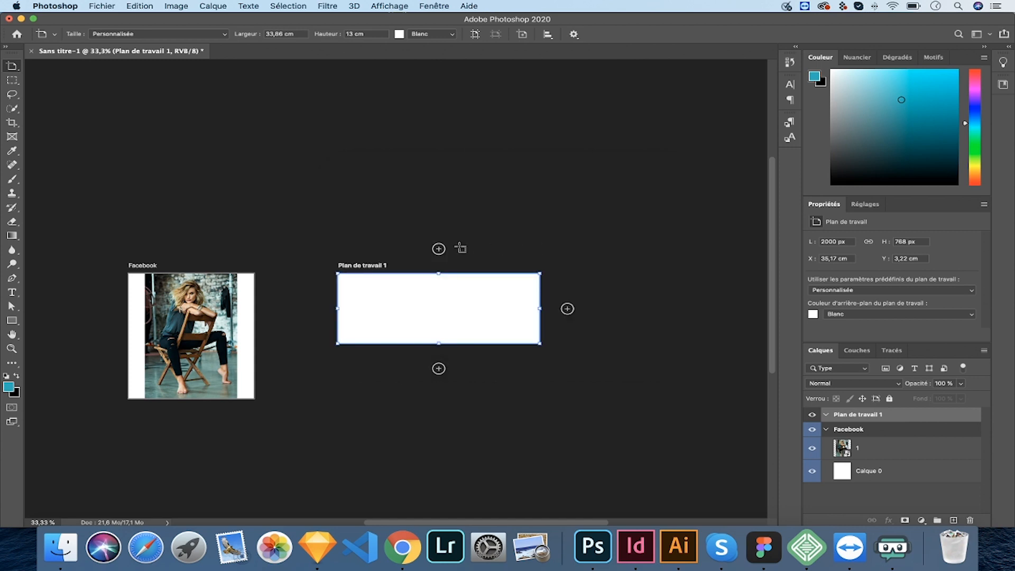
Rename the blank landscape artboard as FACEBOOK 2
{"action": "scroll", "coordinate": [460, 247], "scroll_direction": "left", "scroll_amount": 3}
{"action": "double_click", "coordinate": [872, 415]}
{"action": "type", "text": "Fa"}
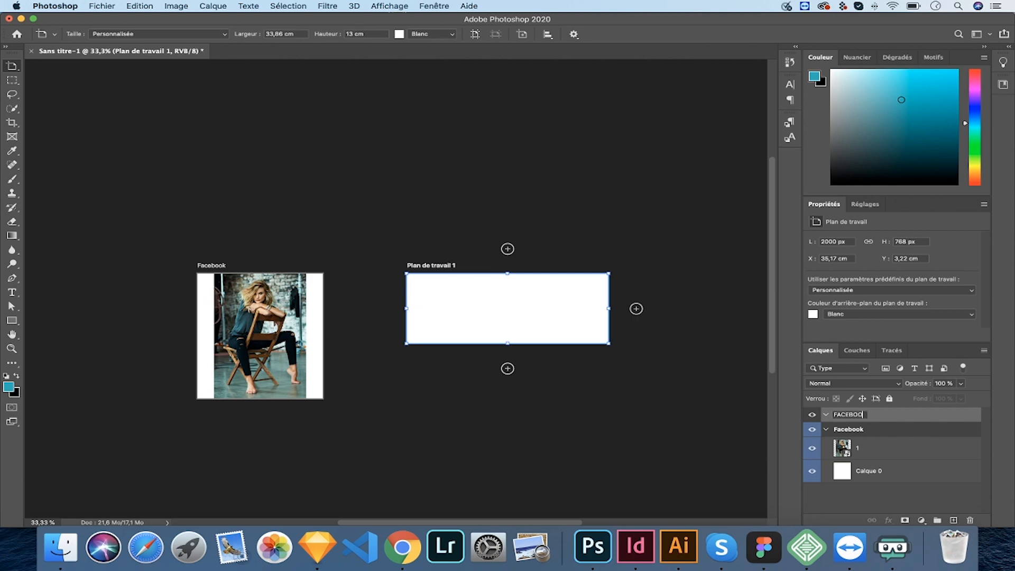
{"action": "key", "text": "Return"}
Duplicate the FACEBOOK 2 artboard straight below the original, keeping it vertically aligned
{"action": "left_click_drag", "start_coordinate": [596, 243], "coordinate": [458, 185]}
{"action": "key", "text": "v"}
{"action": "left_click", "coordinate": [446, 268]}
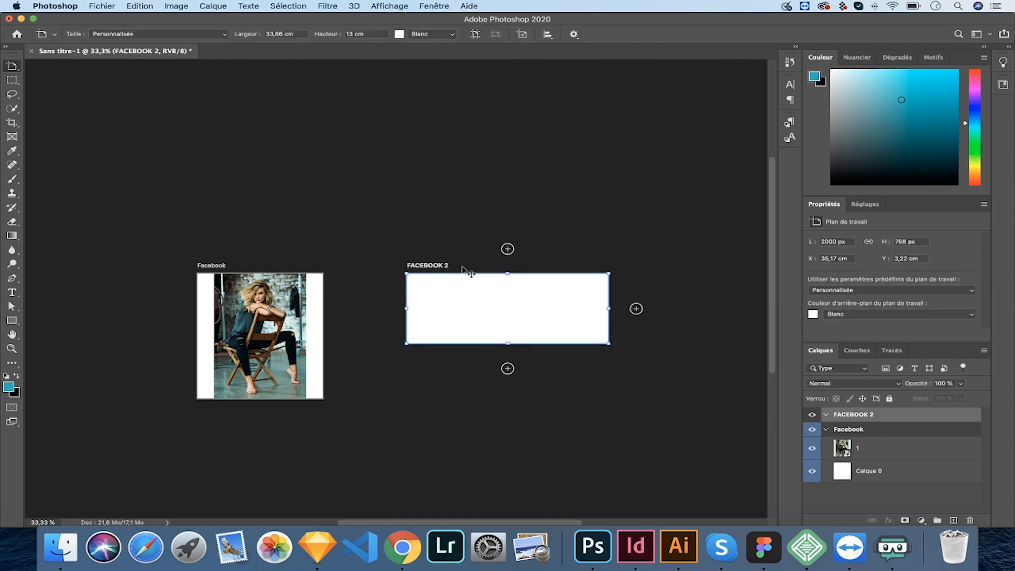
{"action": "scroll", "coordinate": [468, 273], "scroll_direction": "down", "scroll_amount": 5}
{"action": "scroll", "coordinate": [468, 272], "scroll_direction": "right", "scroll_amount": 2}
{"action": "left_click_drag", "start_coordinate": [385, 154], "coordinate": [398, 326]}
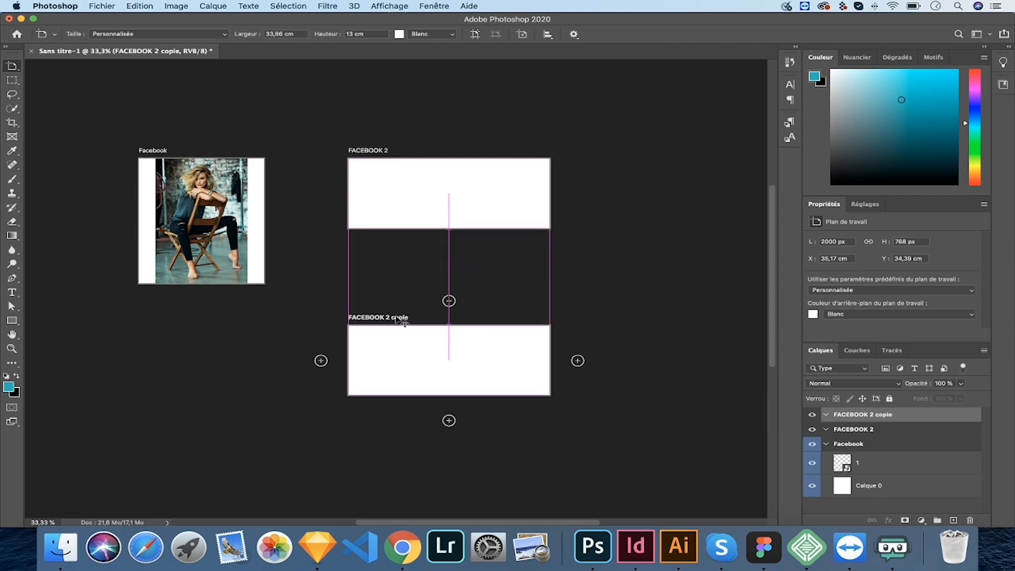
Rename the duplicated artboard as INSTAGRAM
{"action": "double_click", "coordinate": [864, 416]}
{"action": "type", "text": "INS"}
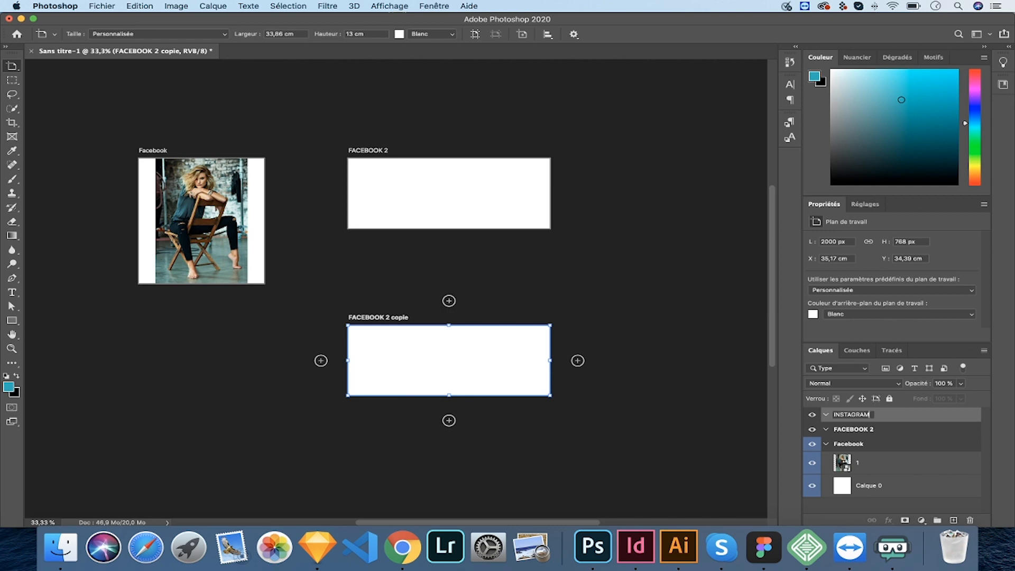
{"action": "type", "text": "TAGRAM"}
{"action": "key", "text": "Return"}
Duplicate the INSTAGRAM artboard directly beneath the original
{"action": "left_click_drag", "start_coordinate": [550, 296], "coordinate": [10, 59]}
{"action": "left_click", "coordinate": [281, 113]}
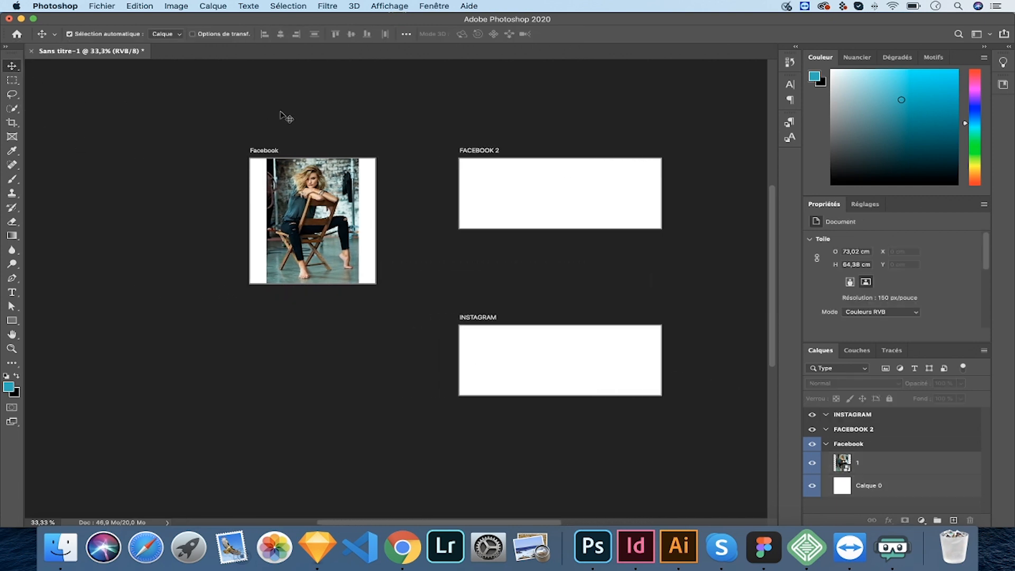
{"action": "left_click_drag", "start_coordinate": [475, 293], "coordinate": [406, 334]}
{"action": "left_click", "coordinate": [397, 208]}
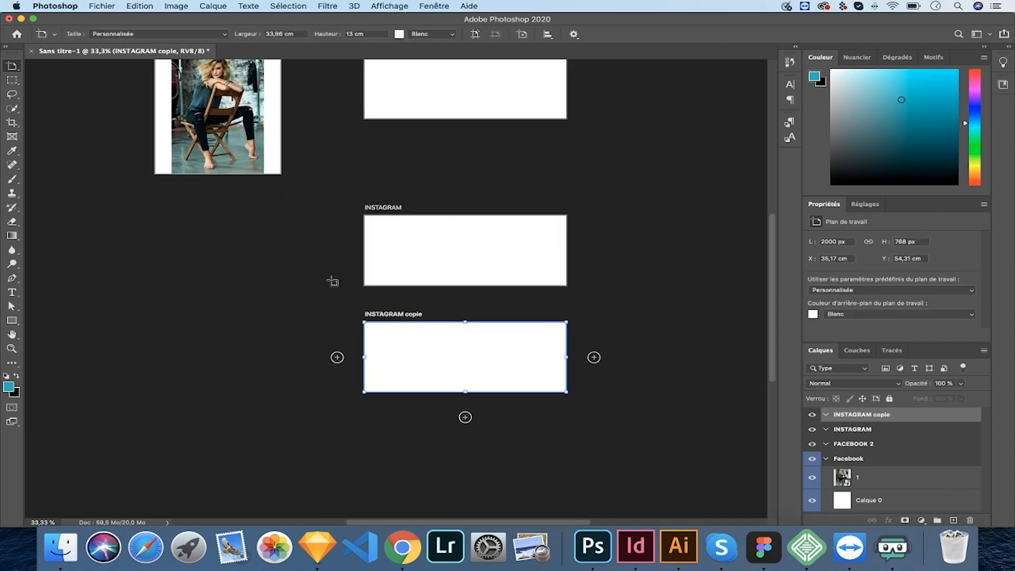
Rename the copy of the INSTAGRAM artboard as INSTAGRAM -2
{"action": "double_click", "coordinate": [873, 414]}
{"action": "left_click_drag", "start_coordinate": [871, 414], "coordinate": [903, 416]}
{"action": "key", "text": "BackSpace"}
{"action": "left_click", "coordinate": [653, 322]}
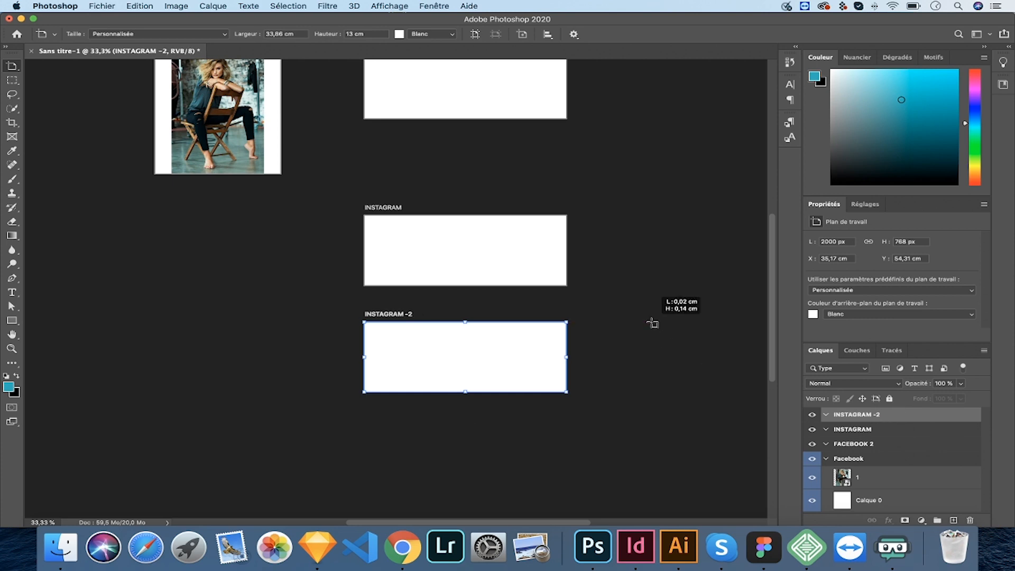
Give both the INSTAGRAM and INSTAGRAM -2 artboards the red (Rouge) layer colour label
{"action": "left_click", "coordinate": [878, 429], "text": "shift"}
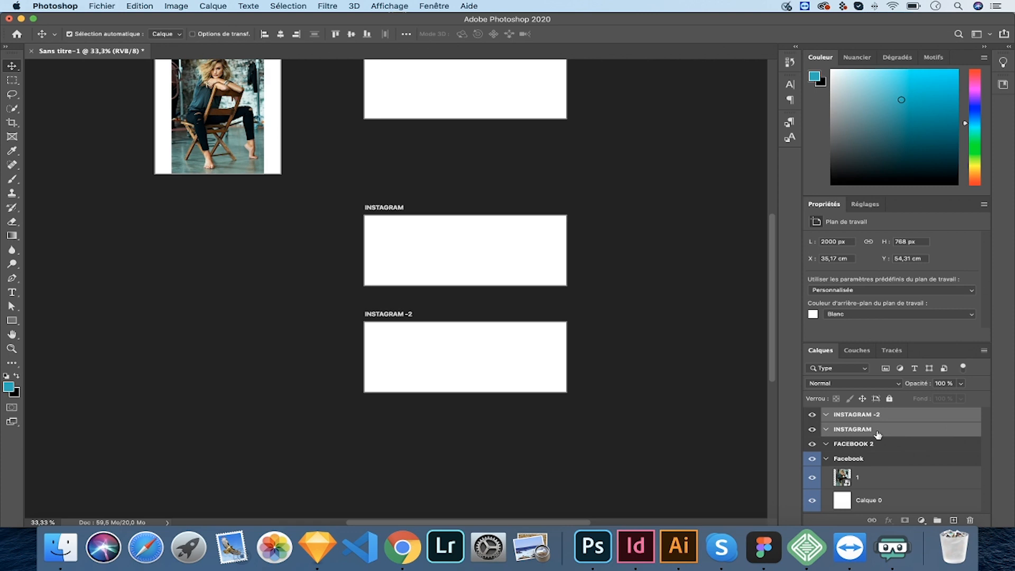
{"action": "left_click", "coordinate": [860, 418]}
{"action": "left_click", "coordinate": [863, 431], "text": "shift"}
{"action": "right_click", "coordinate": [812, 425]}
{"action": "left_click", "coordinate": [833, 453]}
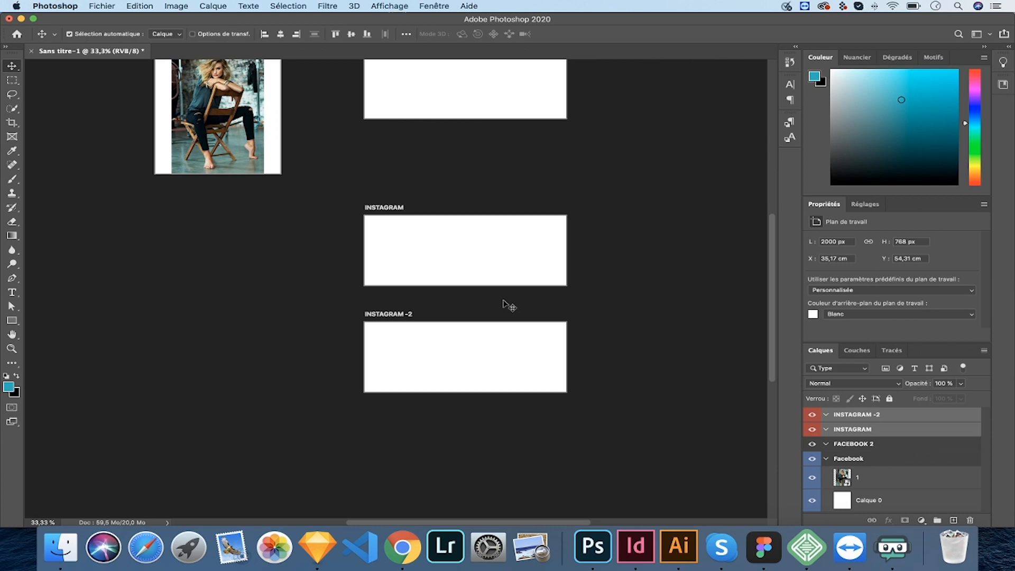
Arrange the artboards in two groups: FACEBOOK 2 beneath the Facebook artboard, and both Instagram artboards stacked off to their right
{"action": "key", "text": "shift+v"}
{"action": "left_click_drag", "start_coordinate": [413, 214], "coordinate": [18, 66]}
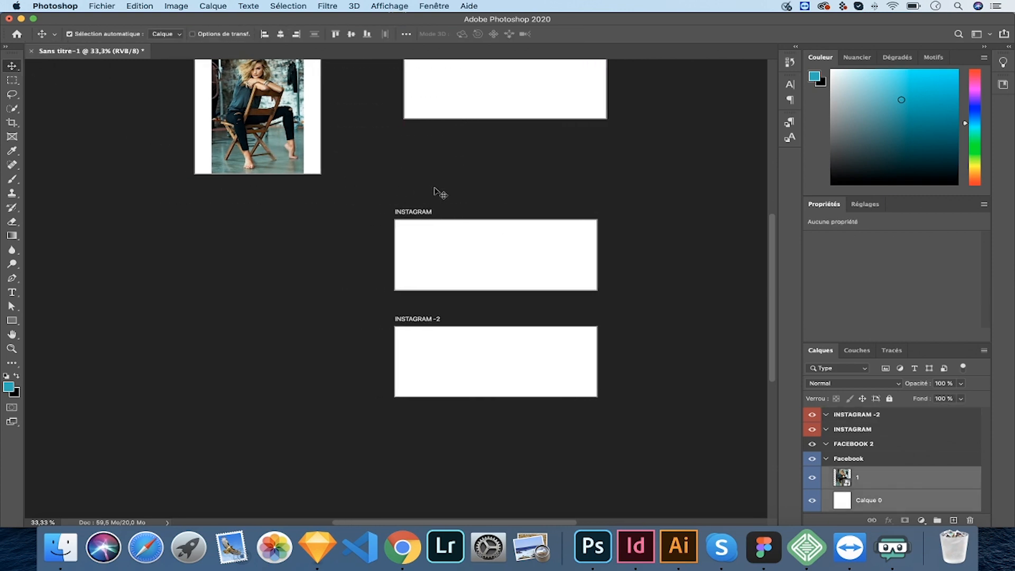
{"action": "scroll", "coordinate": [439, 190], "scroll_direction": "up", "scroll_amount": 5}
{"action": "scroll", "coordinate": [439, 191], "scroll_direction": "right", "scroll_amount": 2}
{"action": "key", "text": "shift+v"}
{"action": "left_click_drag", "start_coordinate": [382, 156], "coordinate": [80, 333]}
{"action": "left_click_drag", "start_coordinate": [372, 327], "coordinate": [392, 322]}
{"action": "left_click_drag", "start_coordinate": [552, 183], "coordinate": [559, 163]}
{"action": "left_click_drag", "start_coordinate": [379, 434], "coordinate": [554, 264]}
{"action": "left_click_drag", "start_coordinate": [79, 332], "coordinate": [170, 320]}
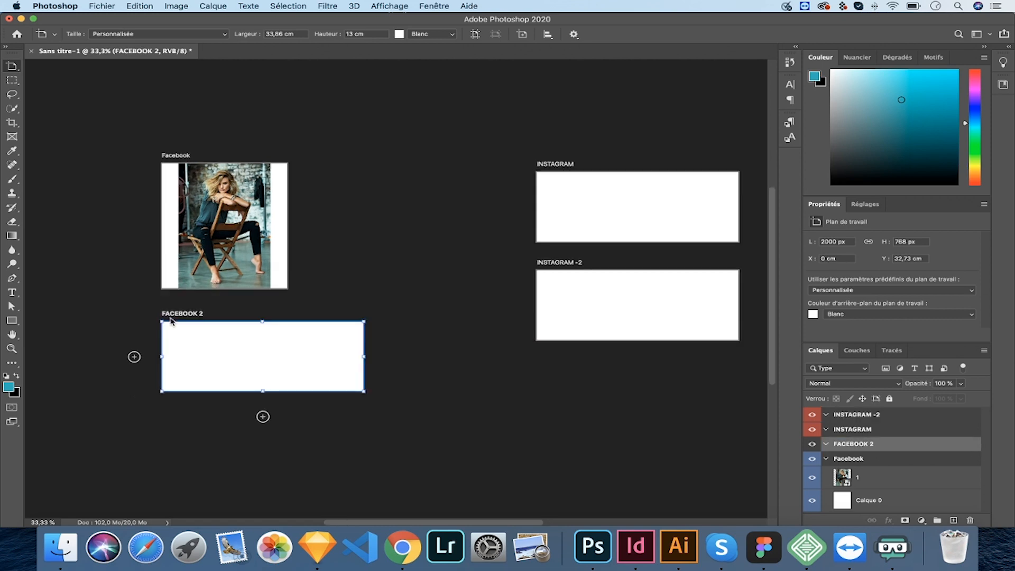
Rename the Facebook artboard in capitals as FACEBOOK
{"action": "key", "text": "v"}
{"action": "left_click_drag", "start_coordinate": [346, 268], "coordinate": [224, 134]}
{"action": "left_click", "coordinate": [241, 141]}
{"action": "left_click_drag", "start_coordinate": [296, 194], "coordinate": [269, 168]}
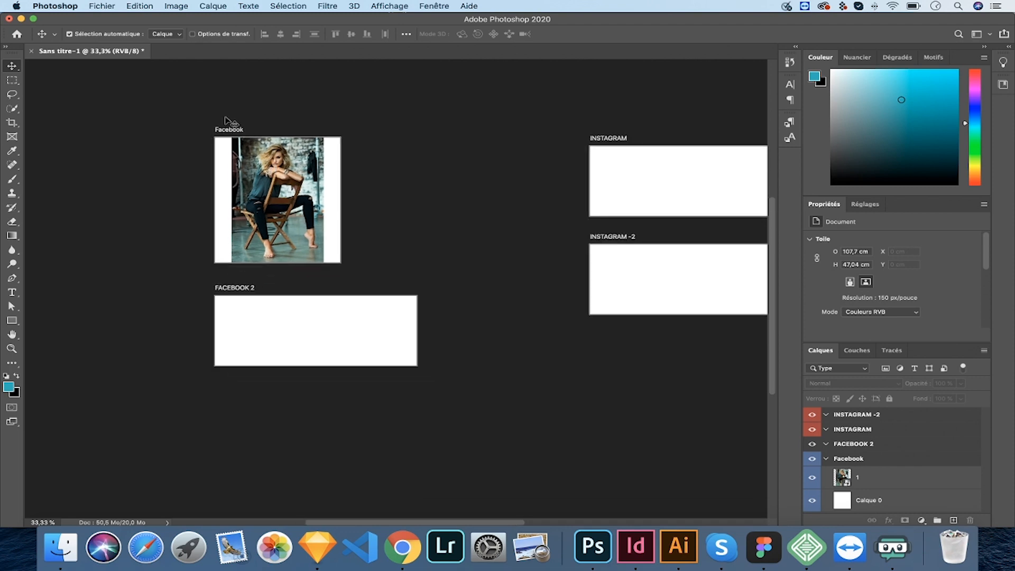
{"action": "double_click", "coordinate": [860, 459]}
{"action": "type", "text": "FAC"}
{"action": "key", "text": "Return"}
Move the photo inside the FACEBOOK artboard until it aligns with the artboard's left edge
{"action": "left_click", "coordinate": [351, 205]}
{"action": "left_click", "coordinate": [333, 207]}
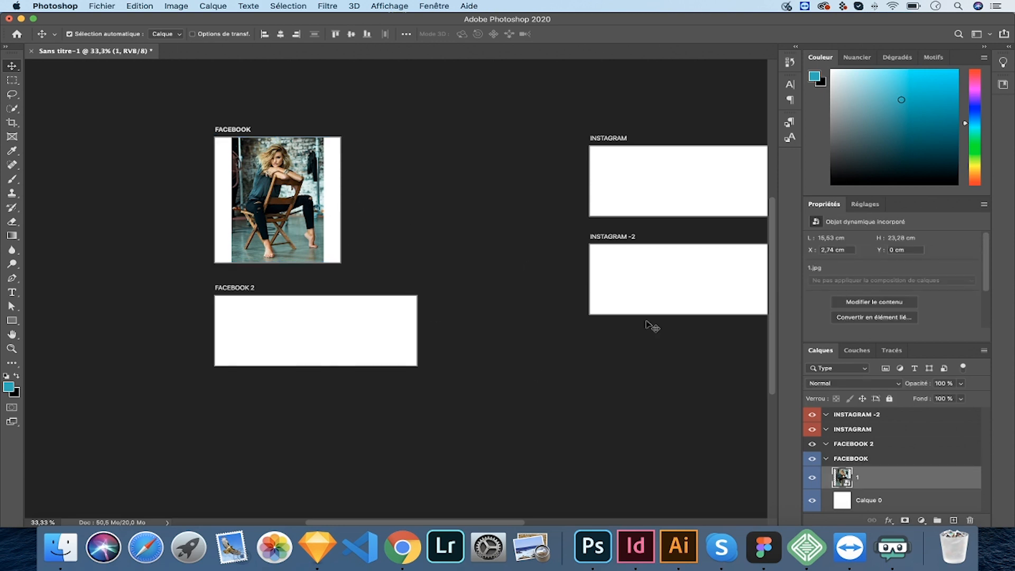
{"action": "left_click", "coordinate": [825, 459]}
{"action": "left_click", "coordinate": [826, 459]}
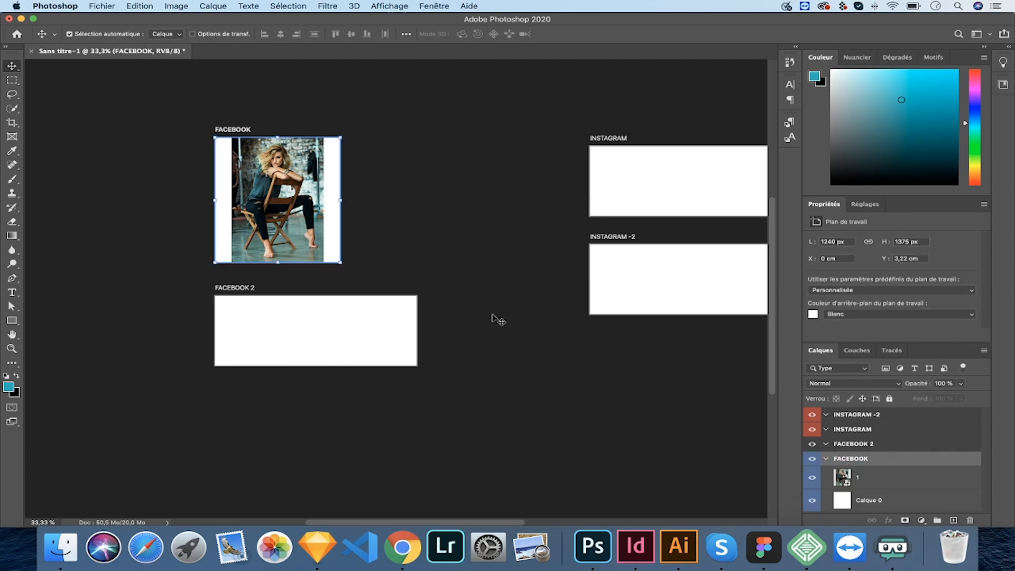
{"action": "left_click_drag", "start_coordinate": [303, 213], "coordinate": [285, 212]}
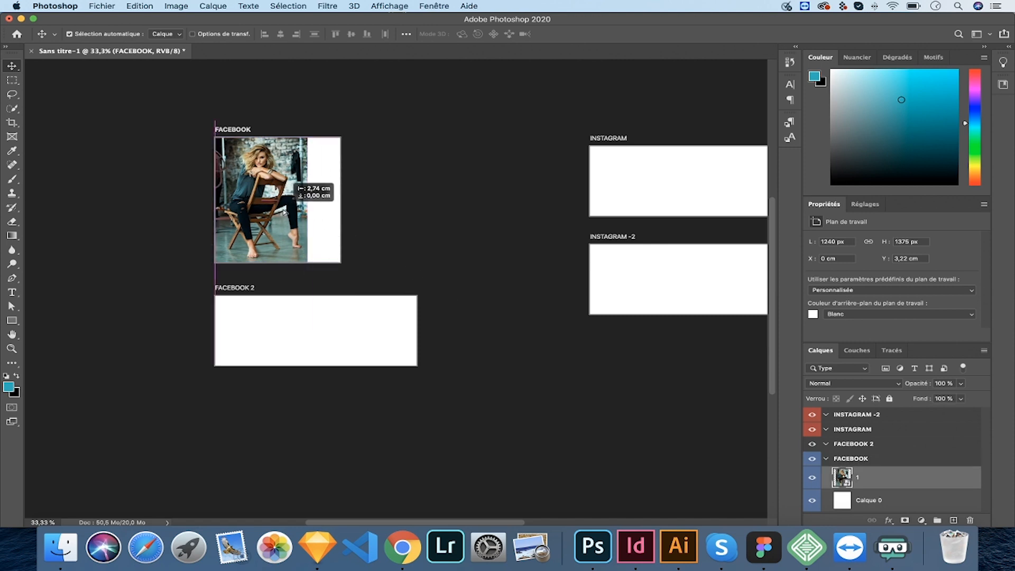
Convert photo layer 1 into a smart object and open its contents for editing
{"action": "right_click", "coordinate": [894, 485]}
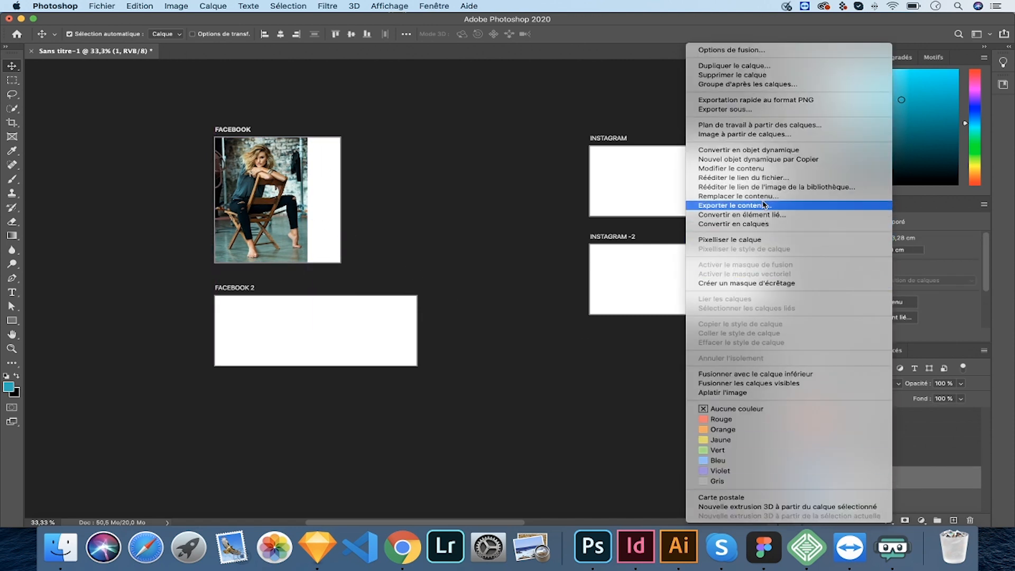
{"action": "left_click", "coordinate": [766, 152]}
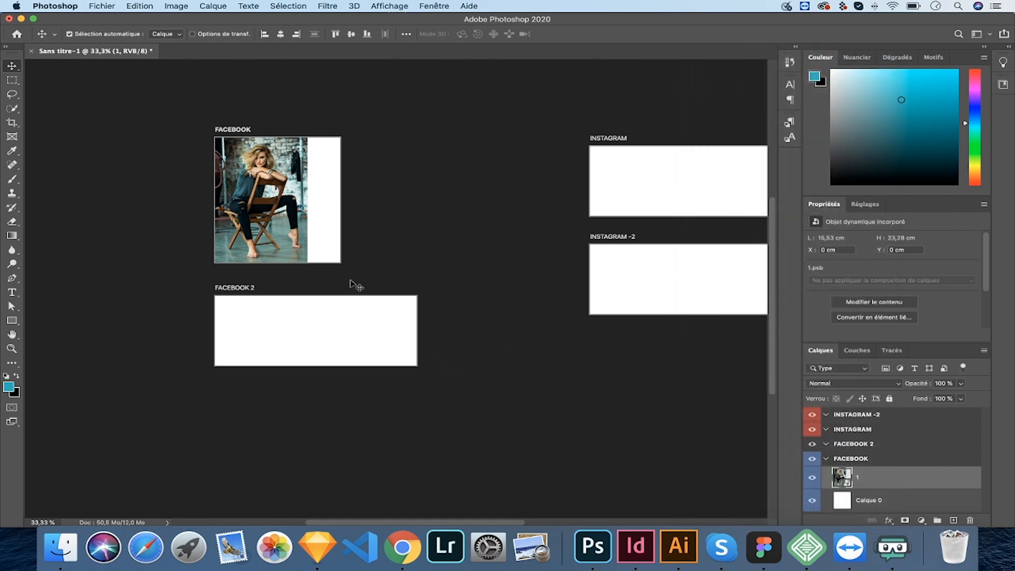
{"action": "double_click", "coordinate": [843, 477]}
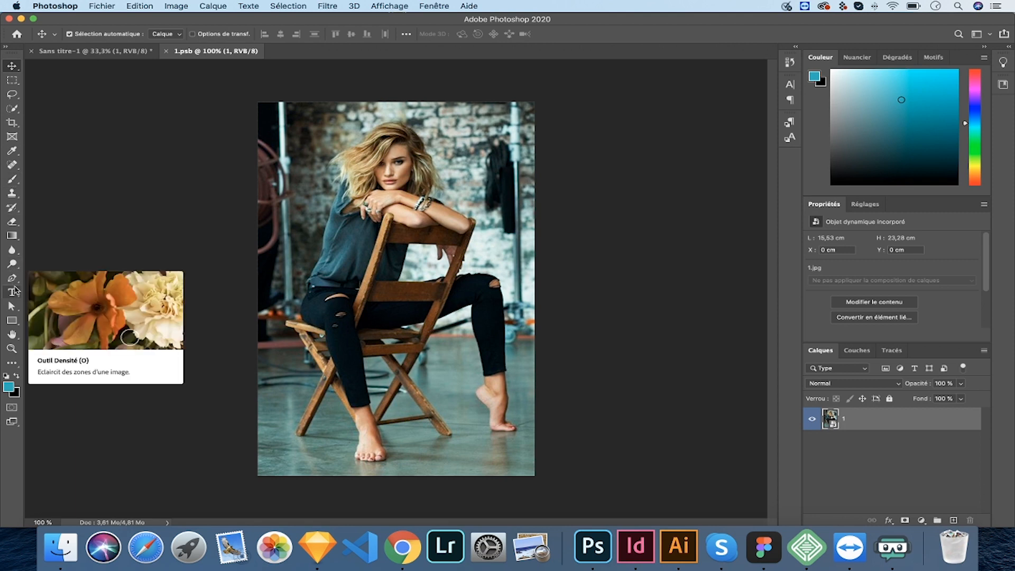
Rasterize the photo for painting with the Brush tool and set the brush size to 481 px
{"action": "left_click", "coordinate": [13, 181]}
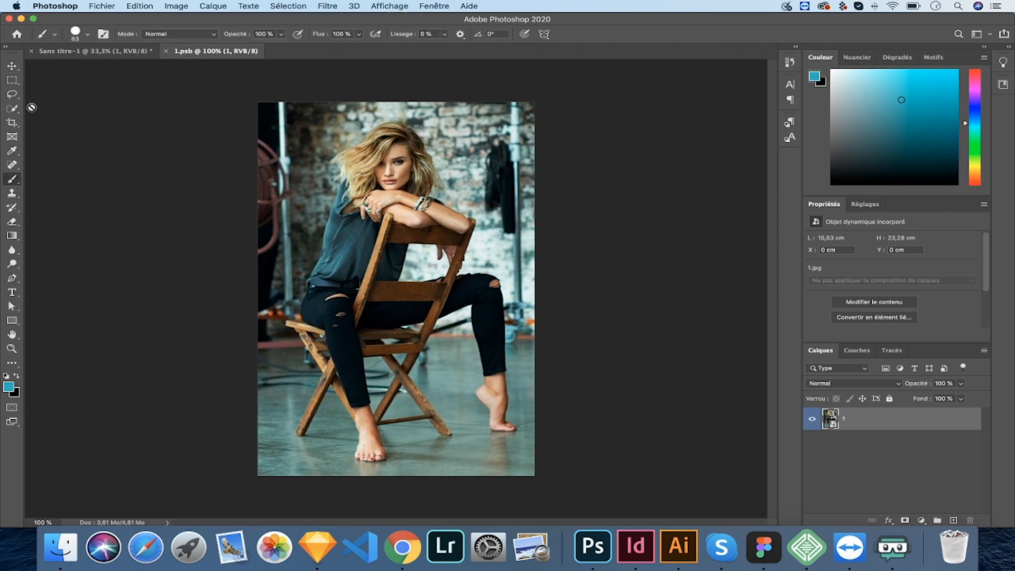
{"action": "left_click", "coordinate": [88, 36]}
{"action": "left_click", "coordinate": [127, 67]}
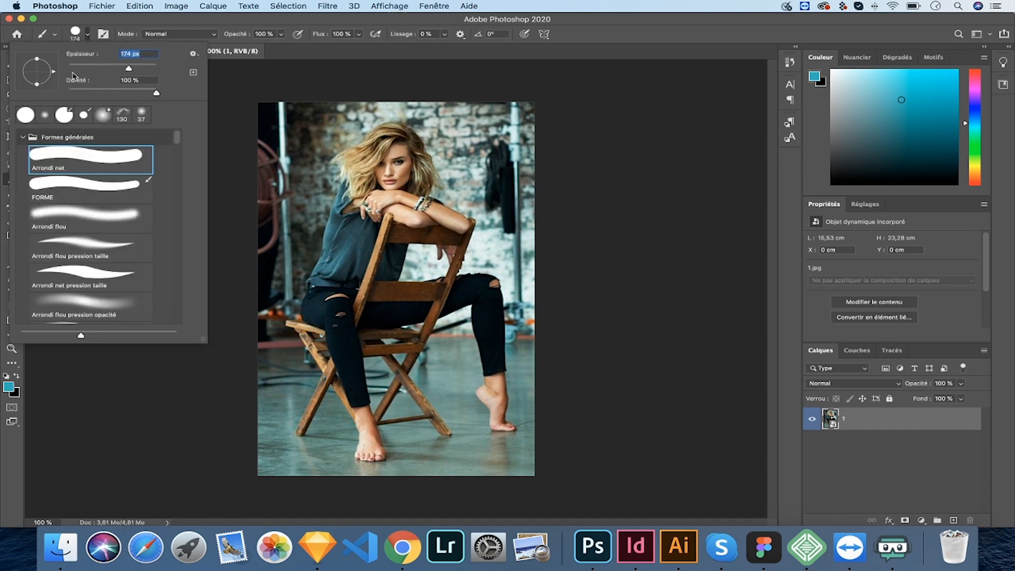
{"action": "left_click", "coordinate": [7, 394]}
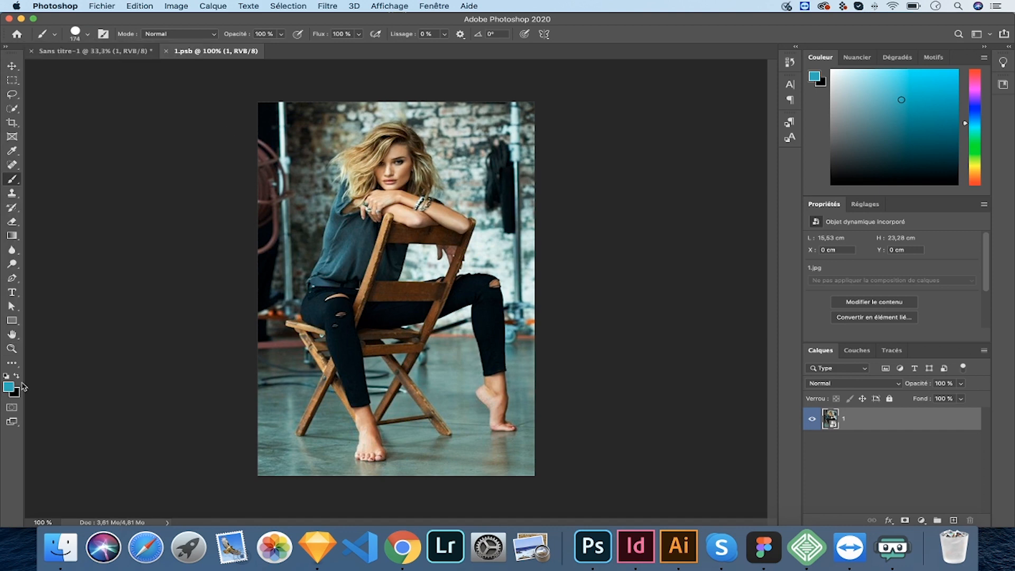
{"action": "left_click", "coordinate": [404, 248]}
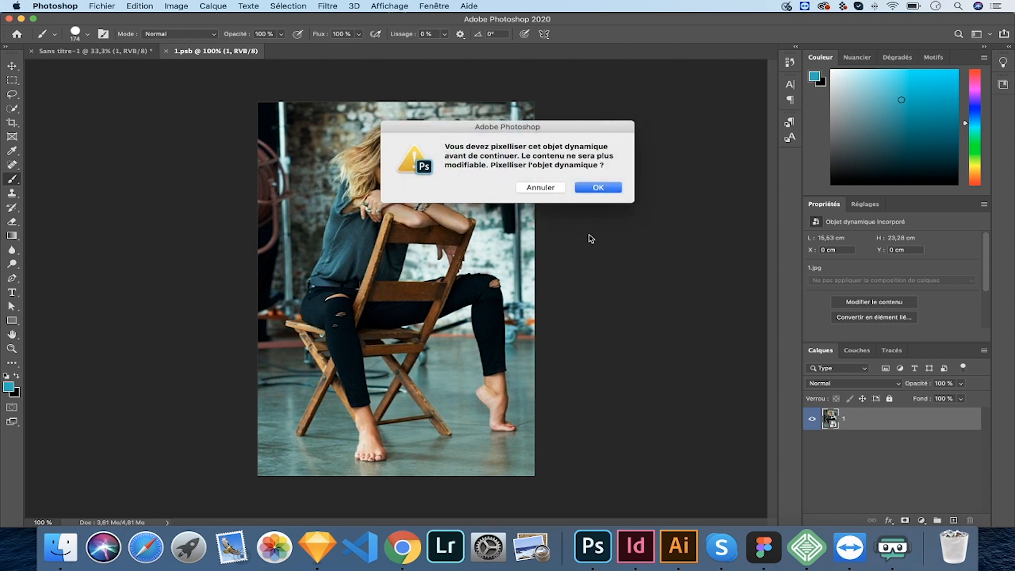
{"action": "left_click", "coordinate": [598, 187]}
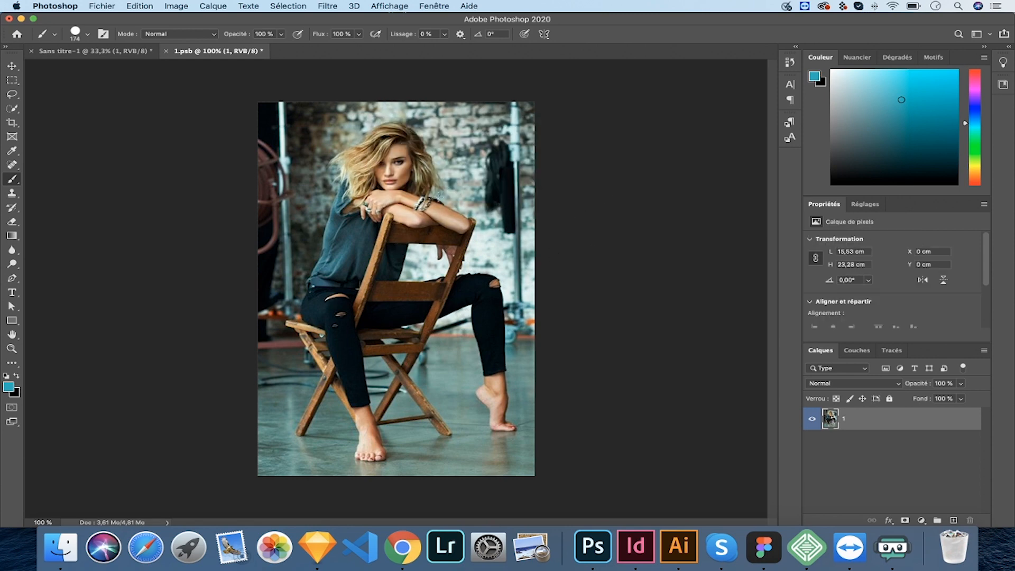
{"action": "left_click", "coordinate": [87, 34]}
{"action": "left_click_drag", "start_coordinate": [136, 68], "coordinate": [150, 72]}
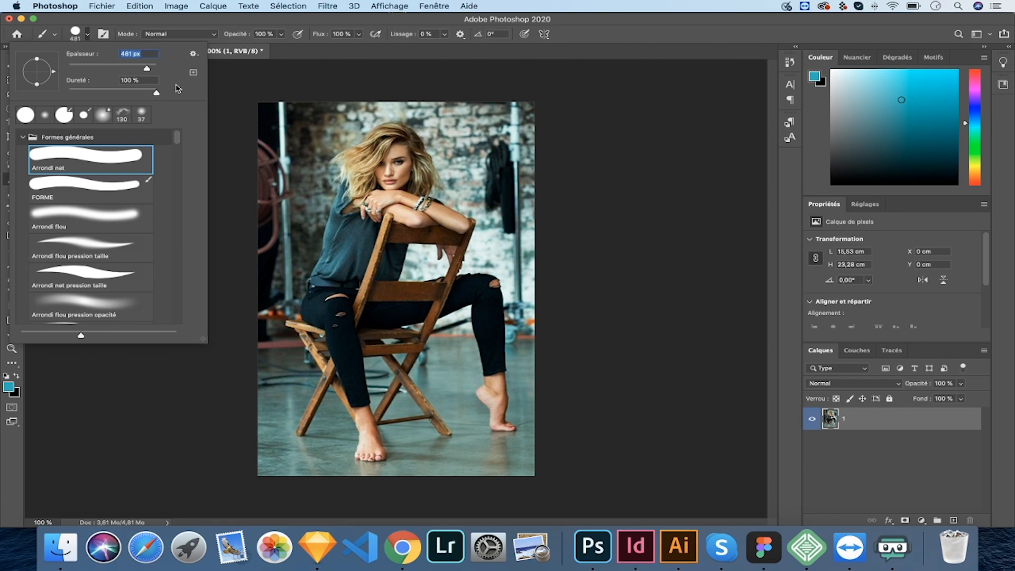
Try painting blue directly on the photo layer, and undo the brush strokes
{"action": "left_click", "coordinate": [460, 183]}
{"action": "left_click_drag", "start_coordinate": [460, 183], "coordinate": [375, 253]}
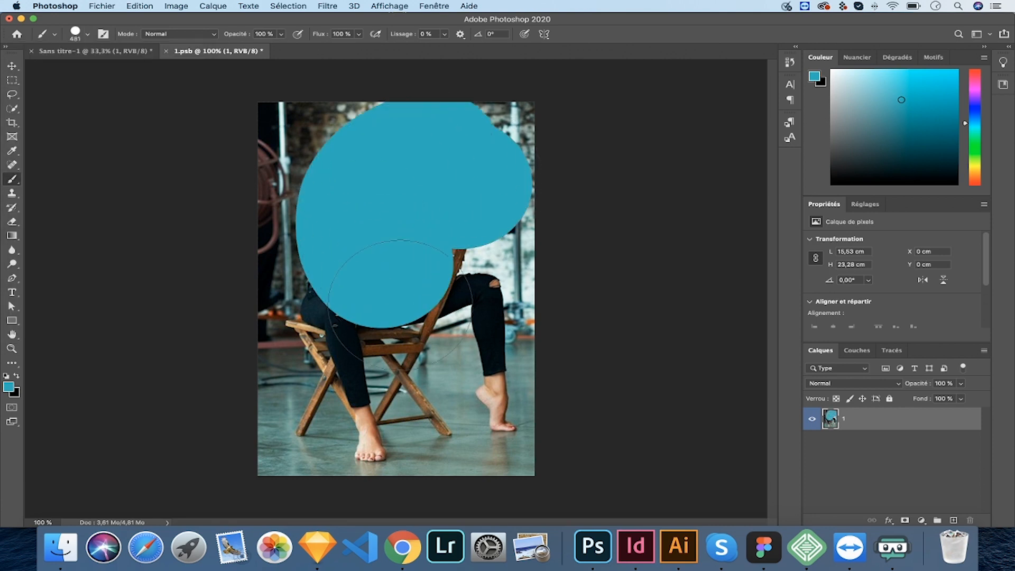
{"action": "key", "text": "super+z"}
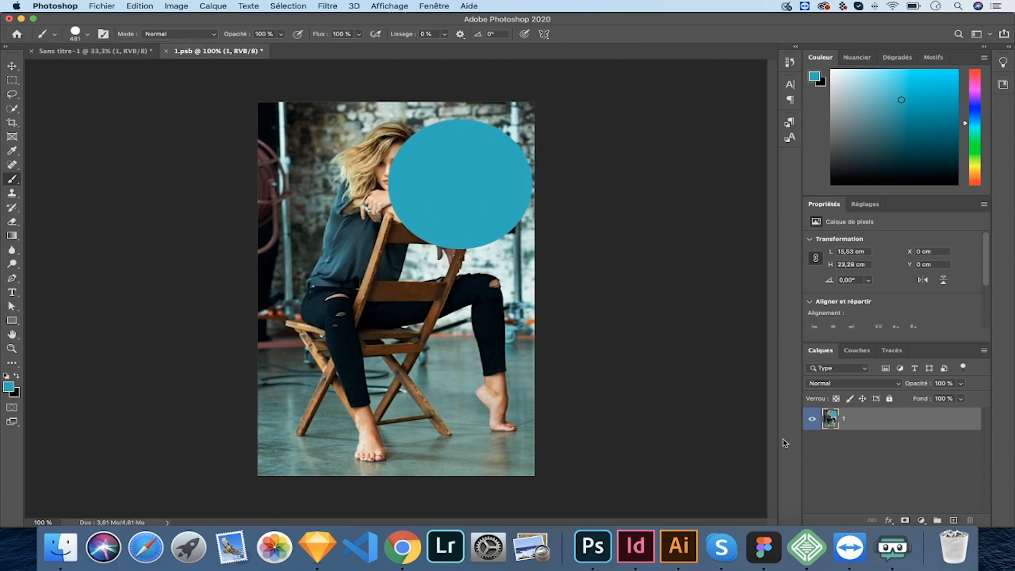
{"action": "key", "text": "super+z"}
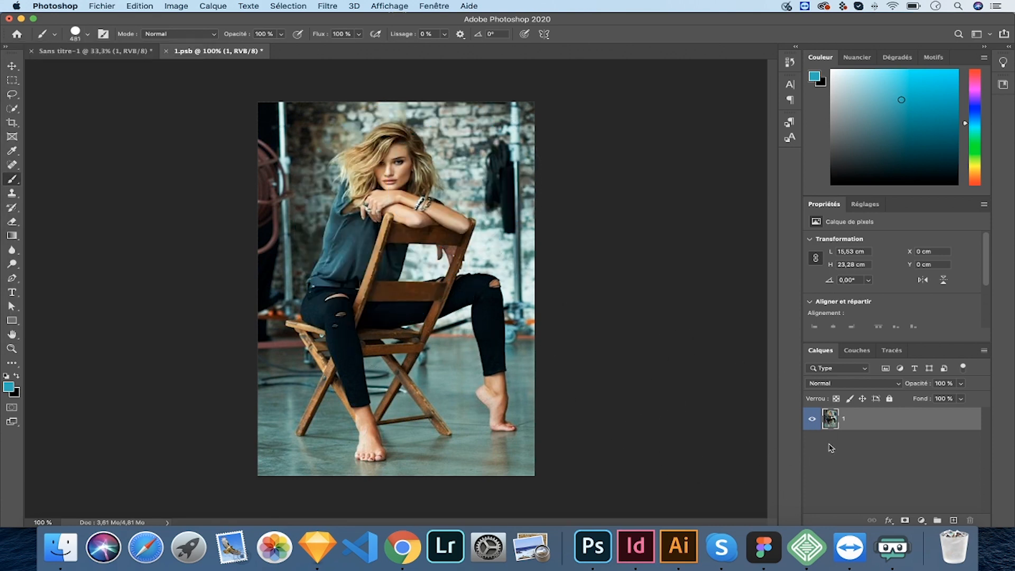
Add a new layer above the photo and paint three large blue dots across the picture on it
{"action": "left_click", "coordinate": [954, 521]}
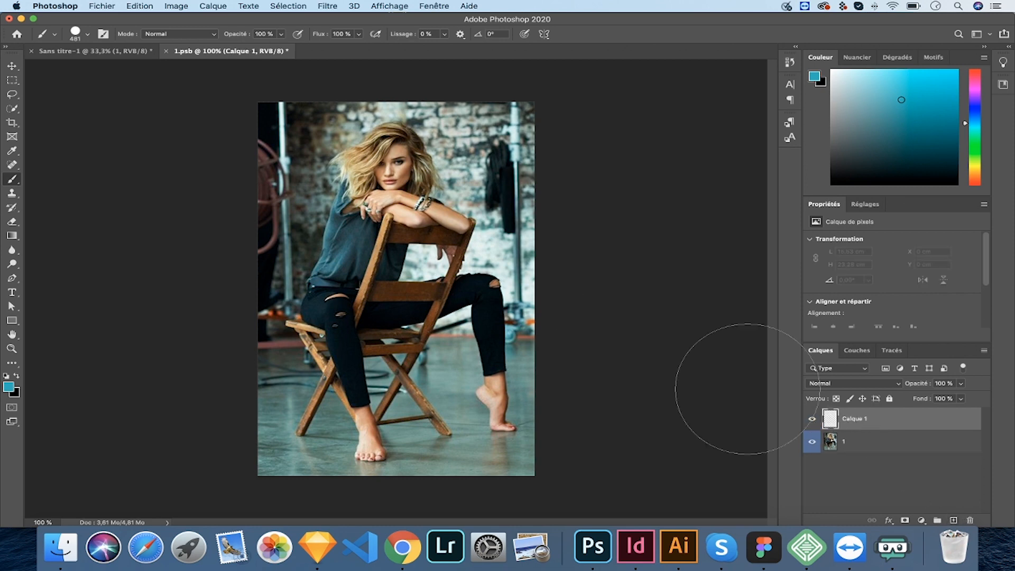
{"action": "left_click", "coordinate": [423, 185]}
{"action": "left_click", "coordinate": [361, 310]}
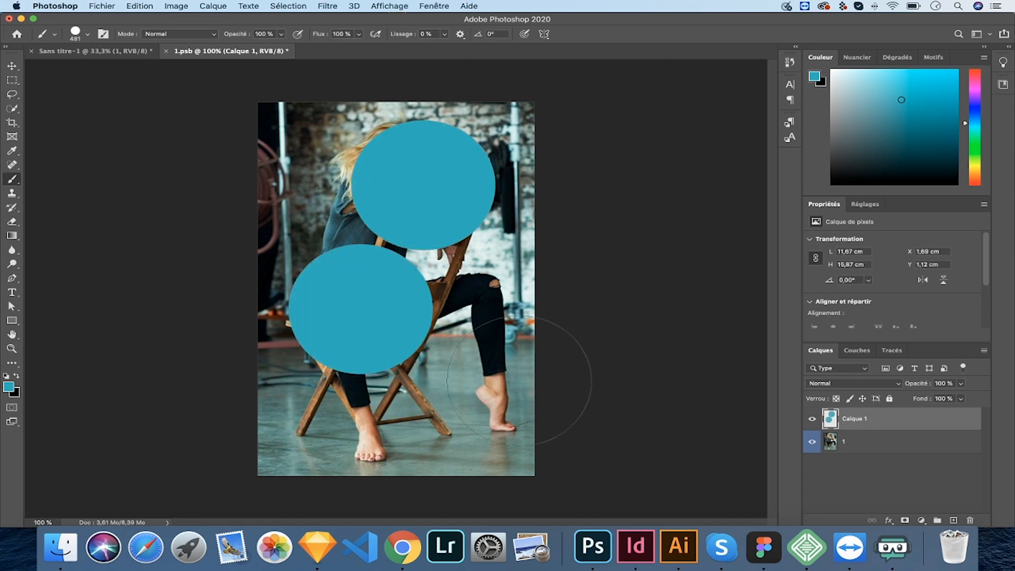
{"action": "left_click", "coordinate": [519, 381]}
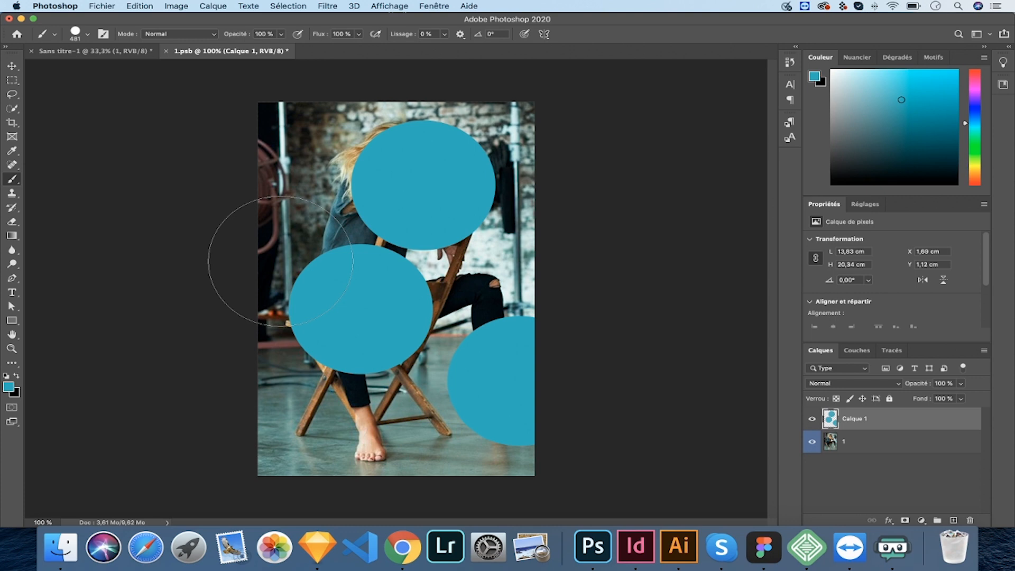
Save the edited smart object contents 1.psb and close it to return to the artboards document
{"action": "key", "text": "super+s"}
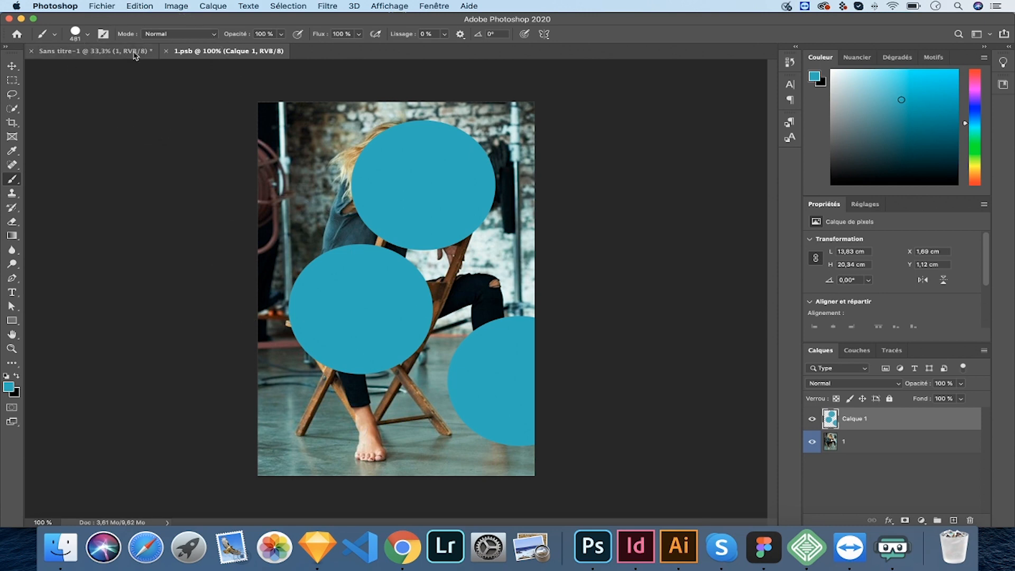
{"action": "left_click", "coordinate": [166, 51]}
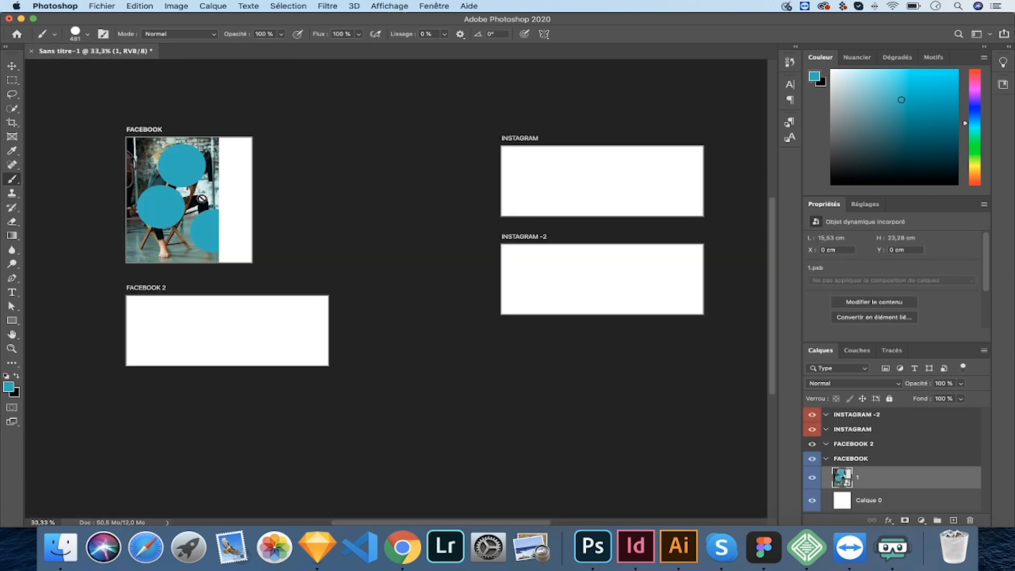
Duplicate the dotted photo into the FACEBOOK 2 artboard, aligned with its left edge at about Y -3.2 cm
{"action": "left_click", "coordinate": [11, 66]}
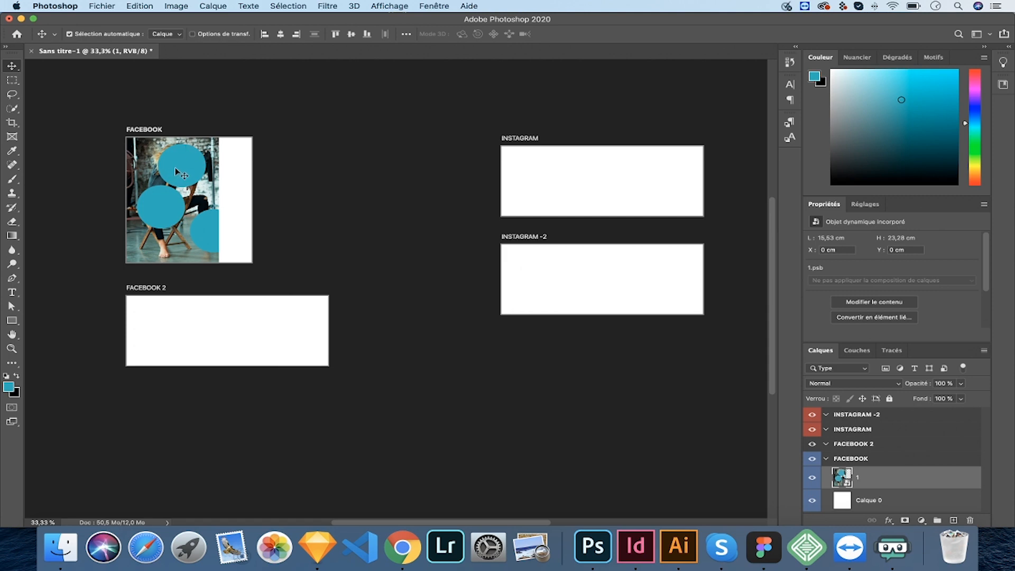
{"action": "left_click_drag", "start_coordinate": [170, 175], "coordinate": [167, 314]}
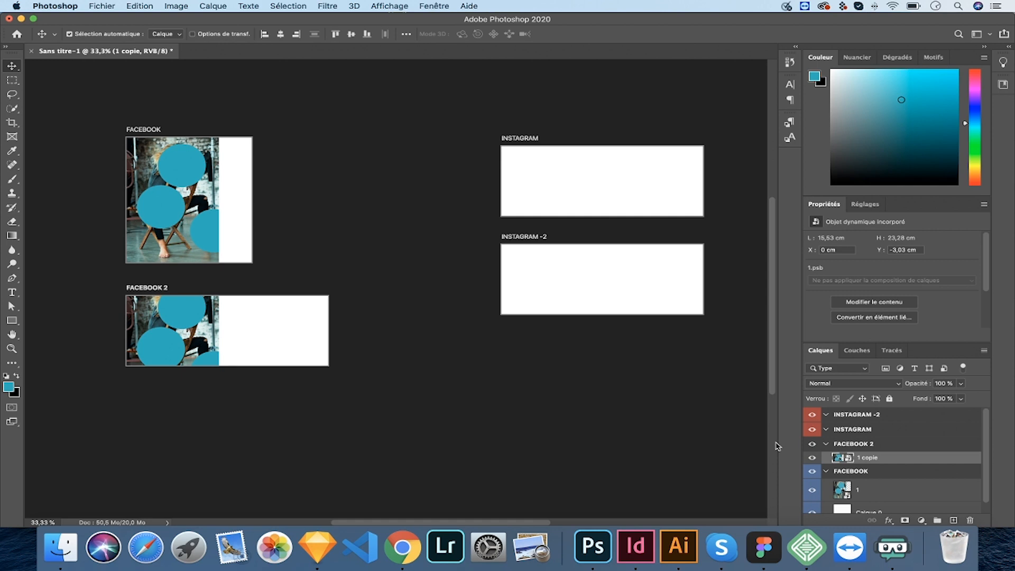
{"action": "mouse_move", "coordinate": [187, 339]}
{"action": "left_mouse_down"}
{"action": "mouse_move", "coordinate": [196, 339]}
{"action": "mouse_move", "coordinate": [186, 338]}
{"action": "left_mouse_up"}
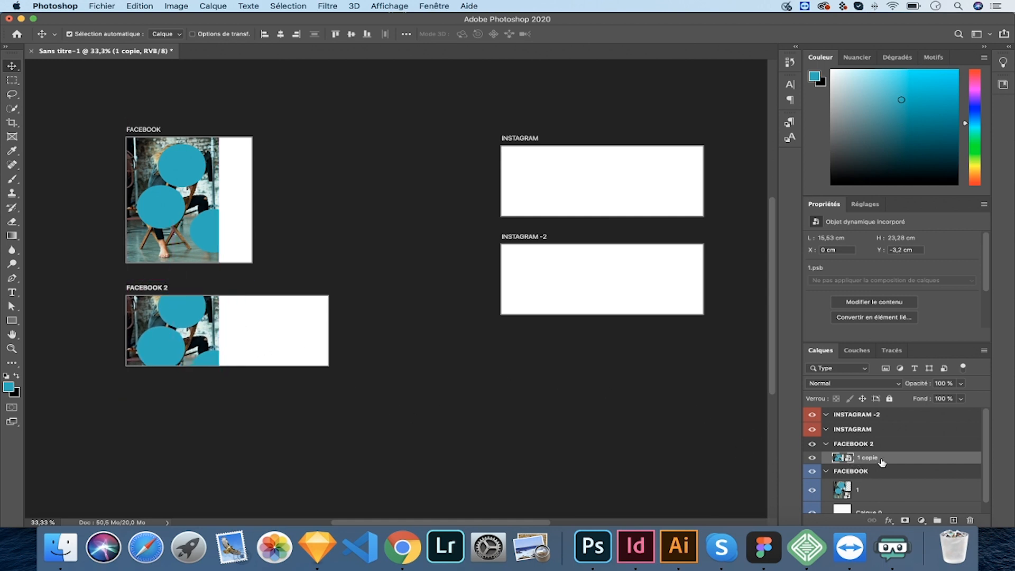
Duplicate the FACEBOOK 2 photo into the INSTAGRAM and INSTAGRAM -2 artboards, aligned with their left edges at Y -3.2 cm
{"action": "key", "text": "super+j"}
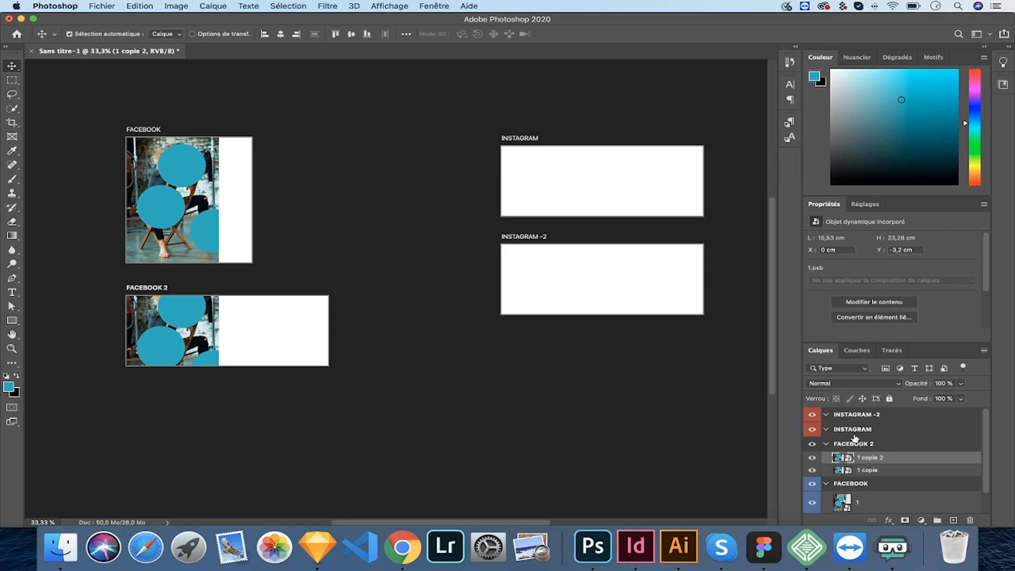
{"action": "left_click_drag", "start_coordinate": [867, 458], "coordinate": [863, 430]}
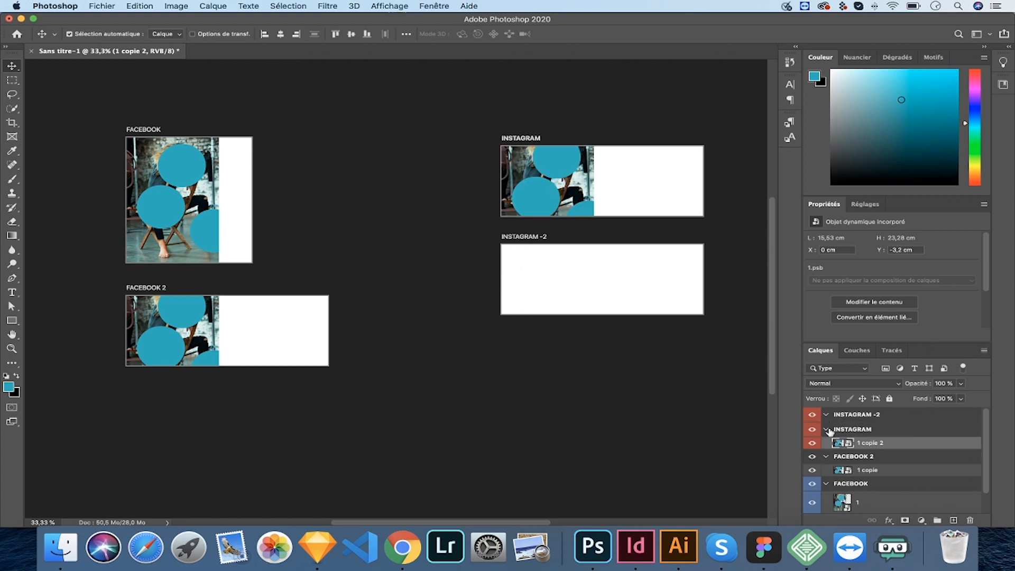
{"action": "left_click_drag", "start_coordinate": [569, 183], "coordinate": [567, 185]}
{"action": "left_click_drag", "start_coordinate": [562, 181], "coordinate": [559, 275]}
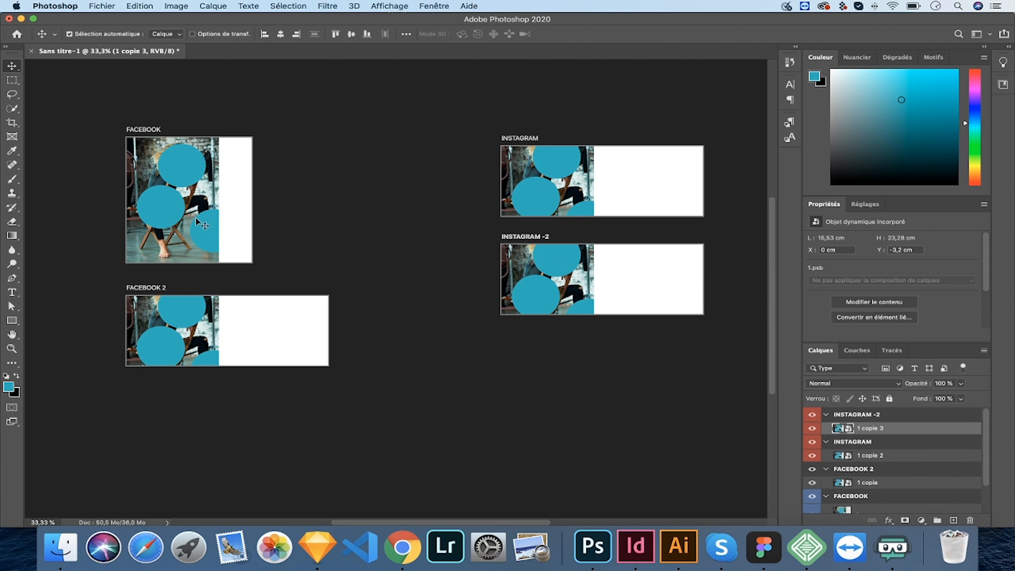
Delete the blue dots layer inside the smart object 1.psb, then save and close it
{"action": "double_click", "coordinate": [848, 429]}
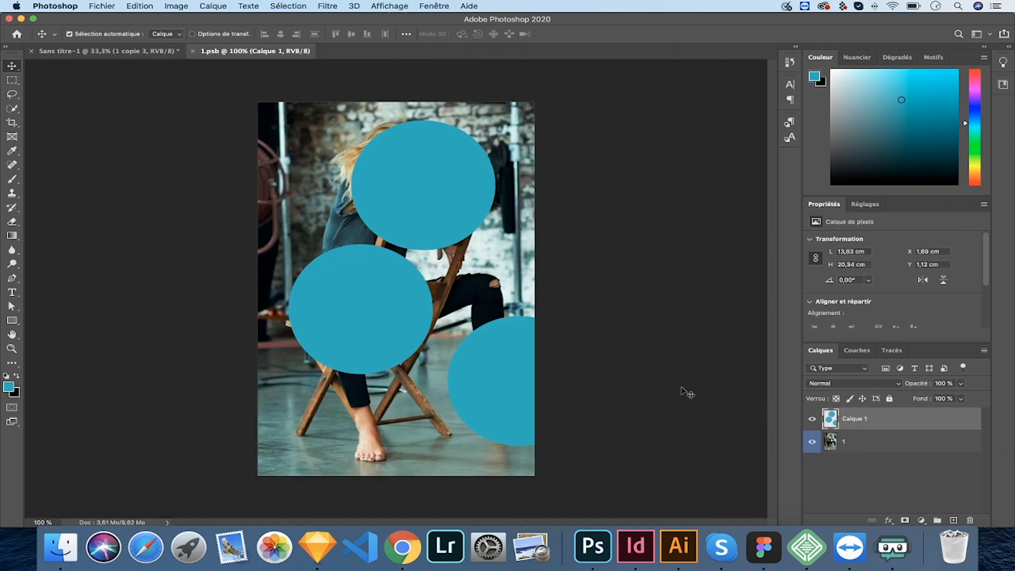
{"action": "key", "text": "Delete"}
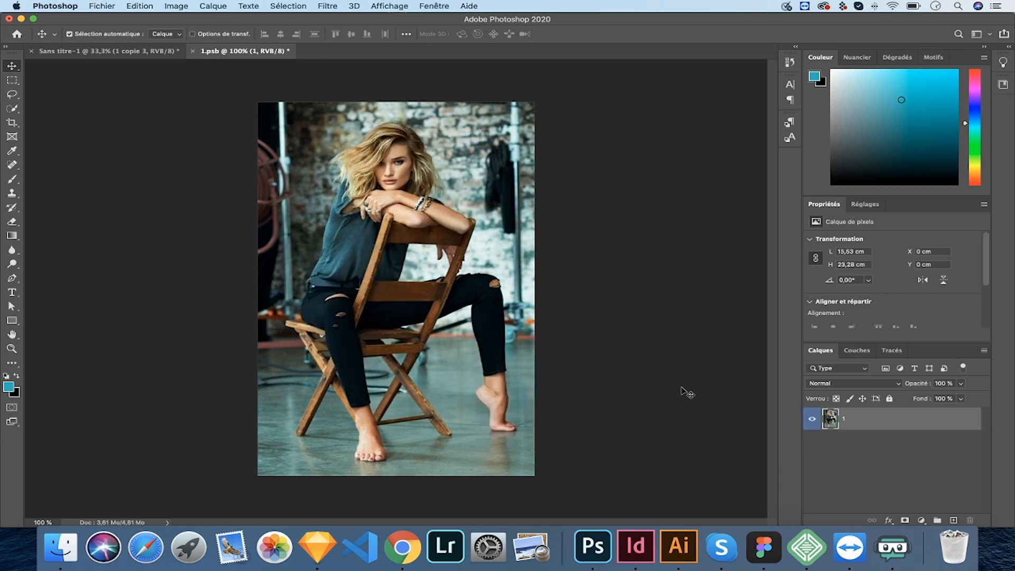
{"action": "key", "text": "super+s"}
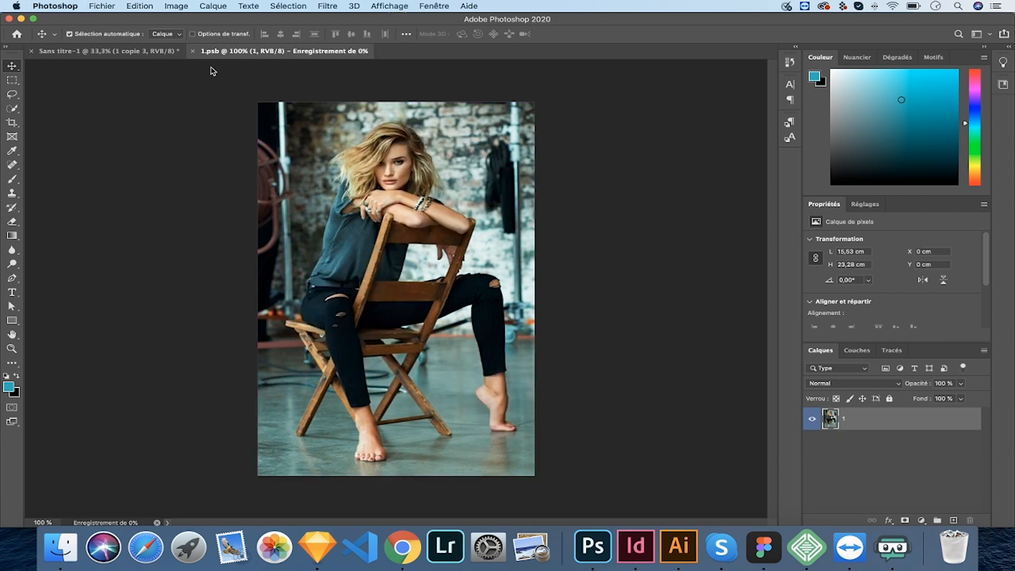
{"action": "left_click", "coordinate": [193, 51]}
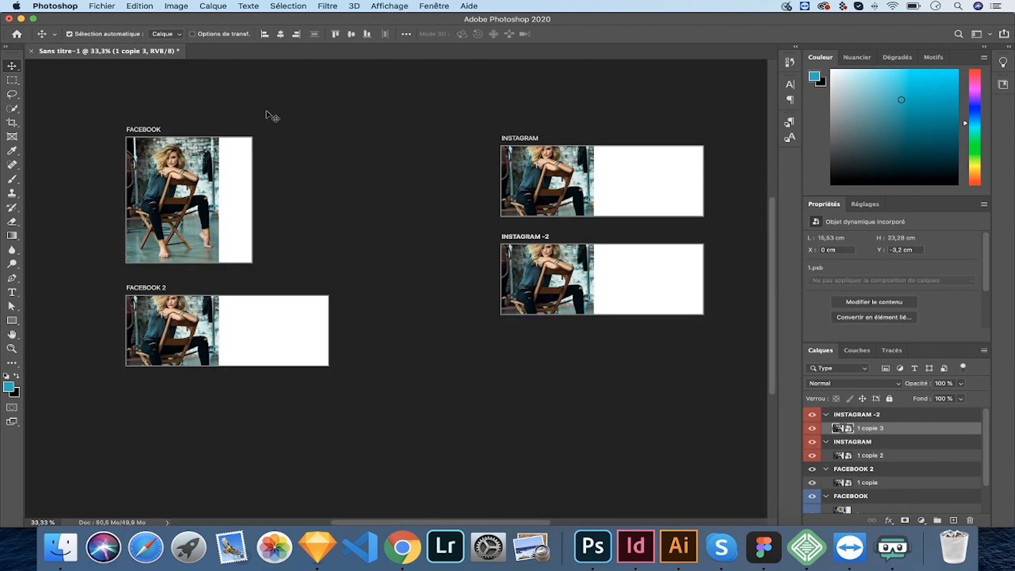
Open the FACEBOOK photo's smart object and add a Brightness/Contrast adjustment with brightness about -28 and contrast about -3
{"action": "left_click_drag", "start_coordinate": [199, 168], "coordinate": [201, 178]}
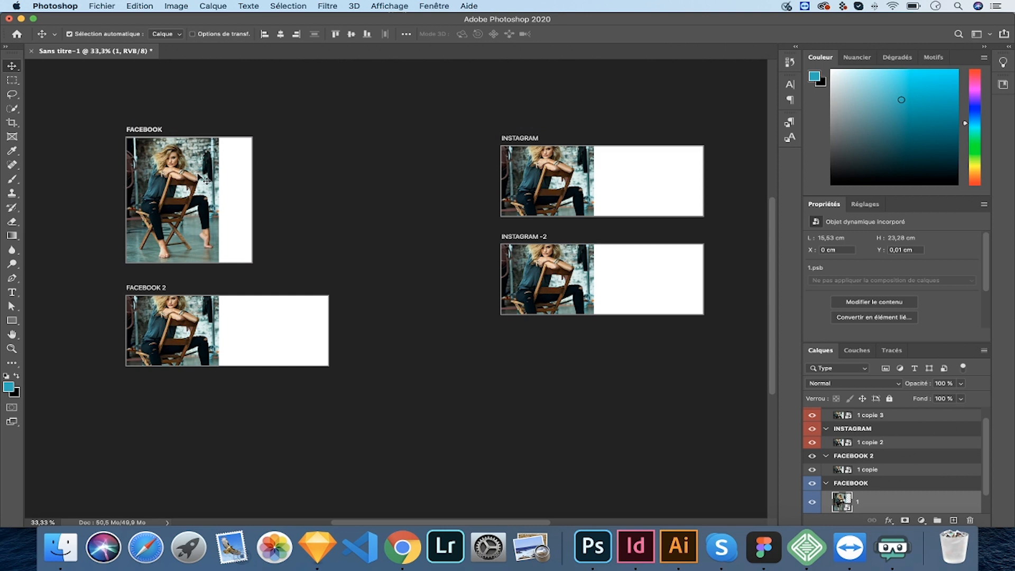
{"action": "key", "text": "super+plus"}
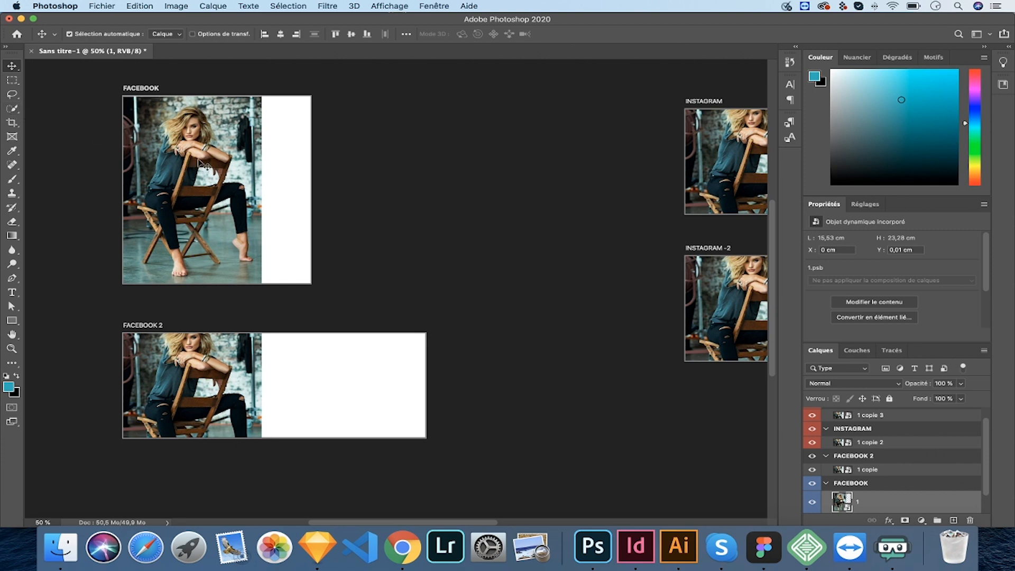
{"action": "double_click", "coordinate": [846, 509]}
{"action": "key", "text": "super+plus"}
{"action": "key", "text": "super+plus"}
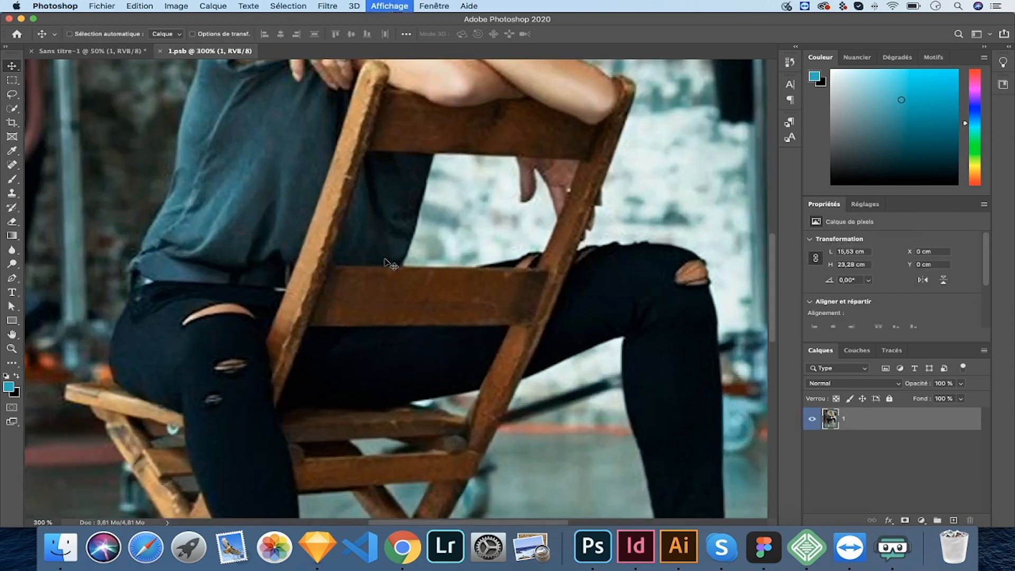
{"action": "scroll", "coordinate": [392, 264], "scroll_direction": "up", "scroll_amount": 5}
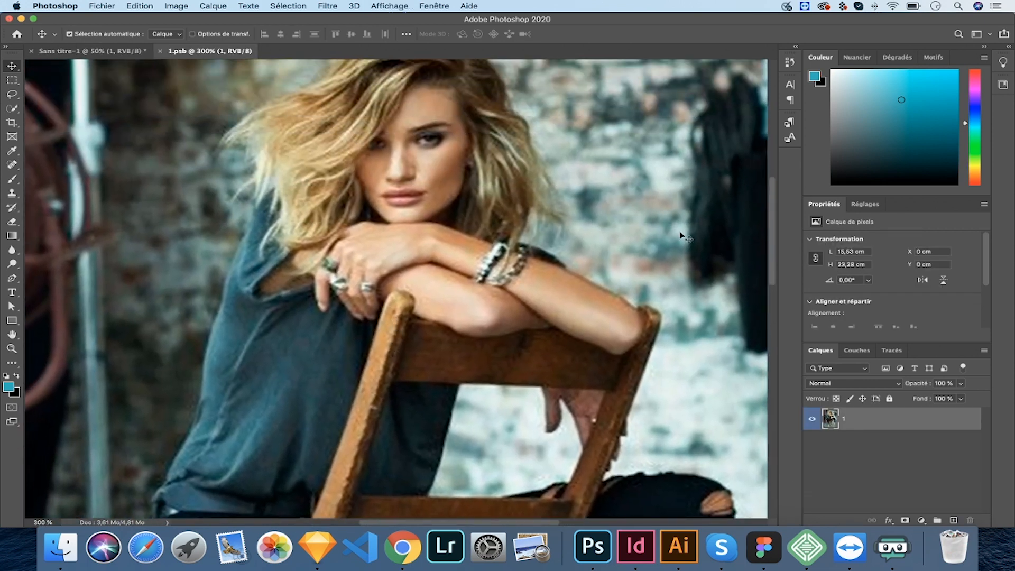
{"action": "left_click", "coordinate": [867, 205]}
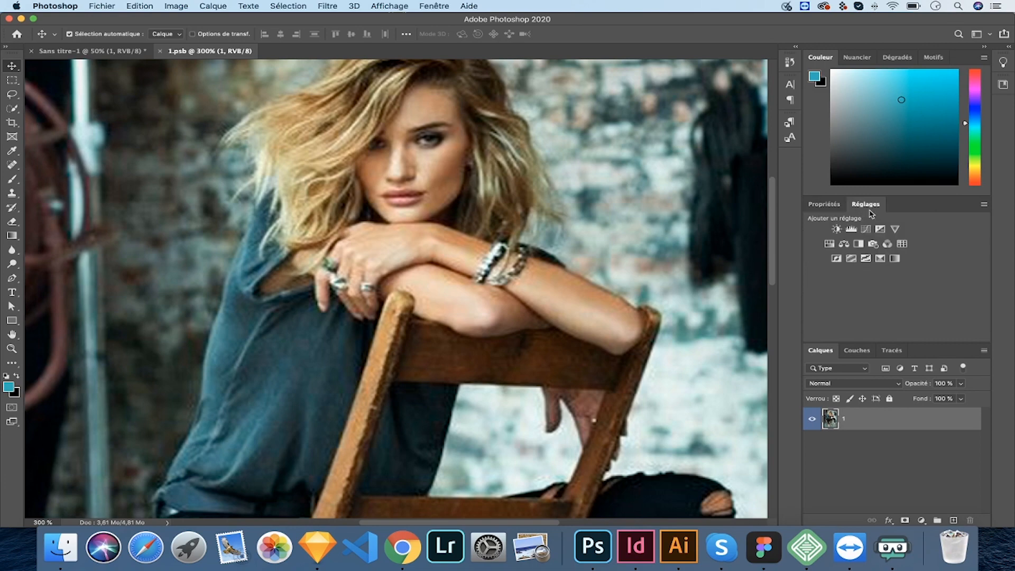
{"action": "left_click", "coordinate": [835, 229]}
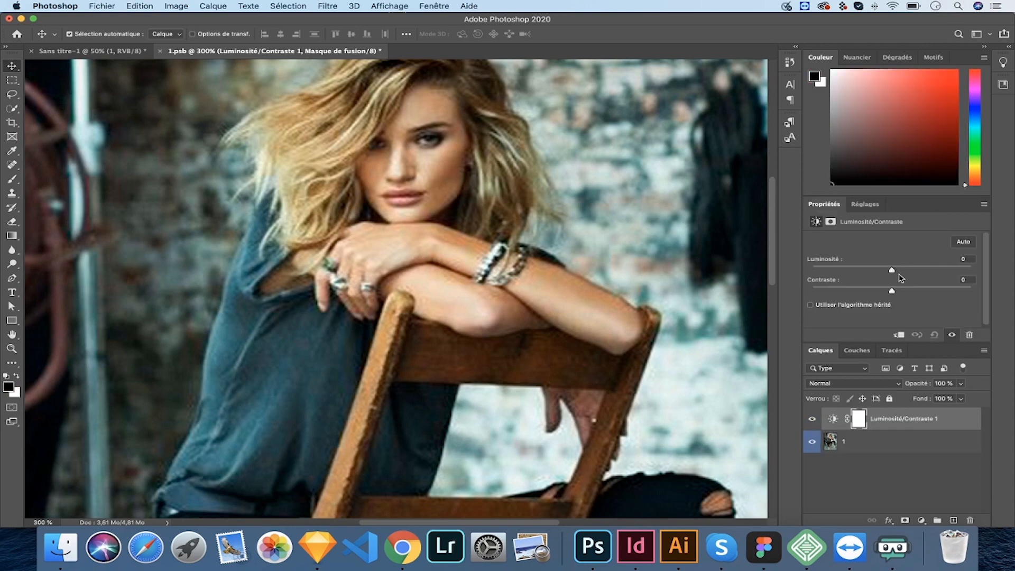
{"action": "left_click_drag", "start_coordinate": [892, 273], "coordinate": [888, 295]}
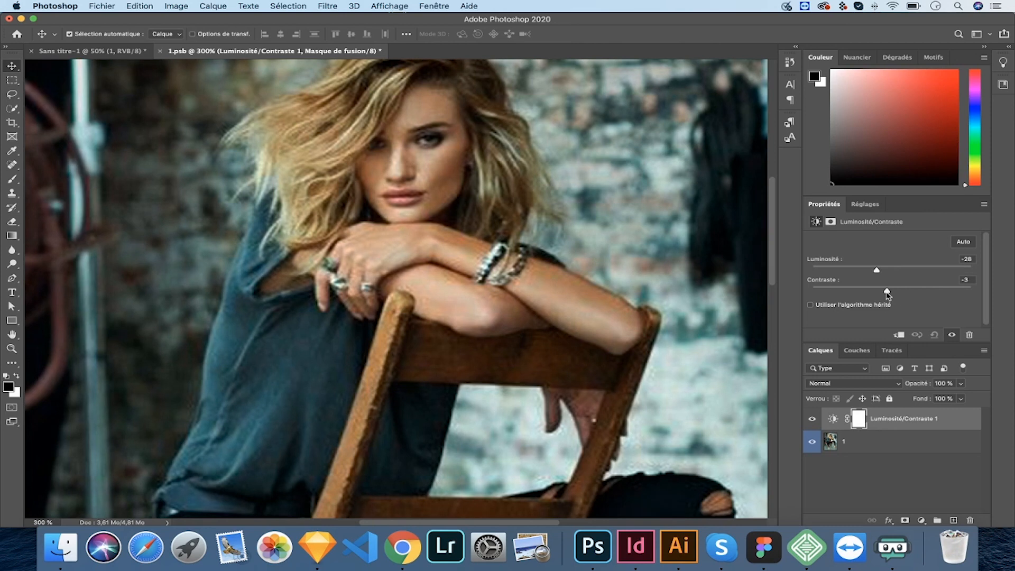
Add a Levels adjustment with darker shadows and slightly shifted midtones, and a Black & White adjustment with default settings above it
{"action": "left_click", "coordinate": [865, 205]}
{"action": "left_click", "coordinate": [849, 231]}
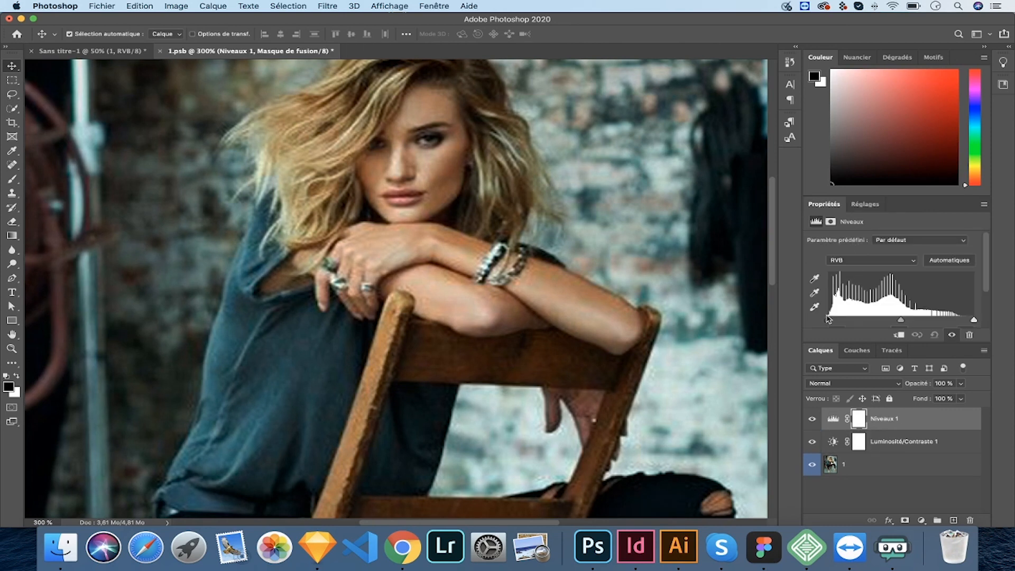
{"action": "left_click_drag", "start_coordinate": [828, 320], "coordinate": [839, 320]}
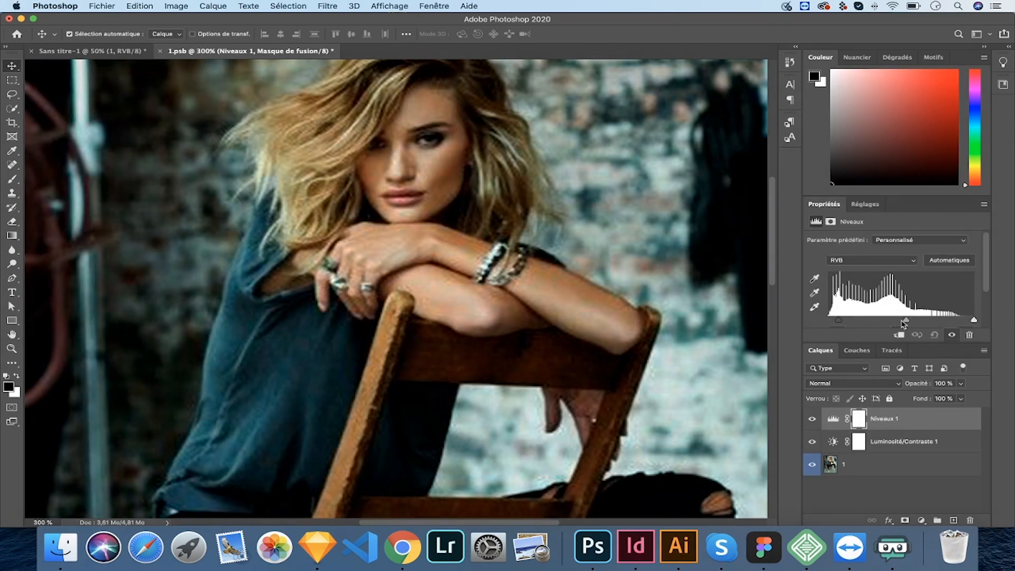
{"action": "left_click_drag", "start_coordinate": [901, 321], "coordinate": [898, 321]}
{"action": "left_click", "coordinate": [865, 204]}
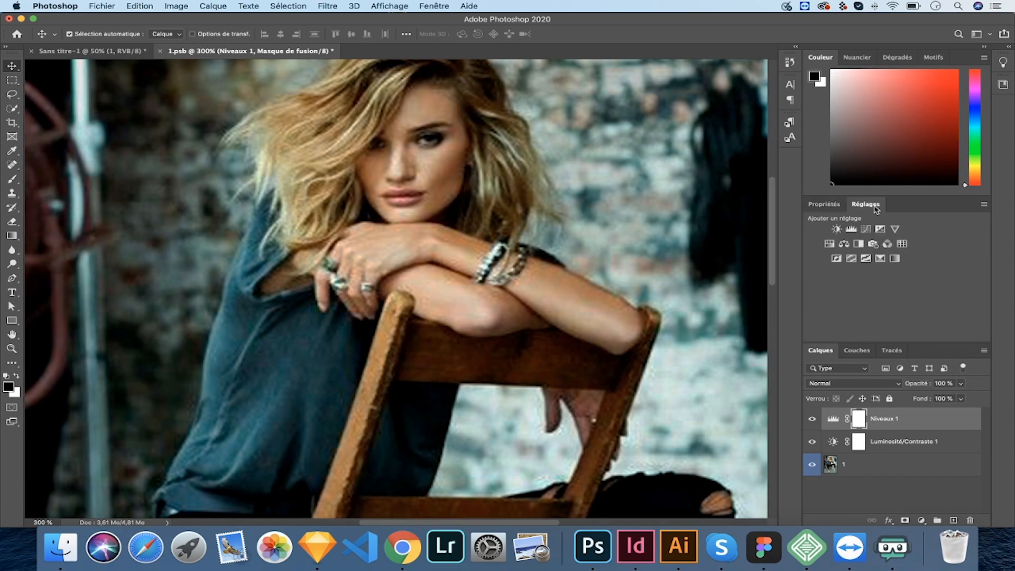
{"action": "left_click", "coordinate": [860, 246]}
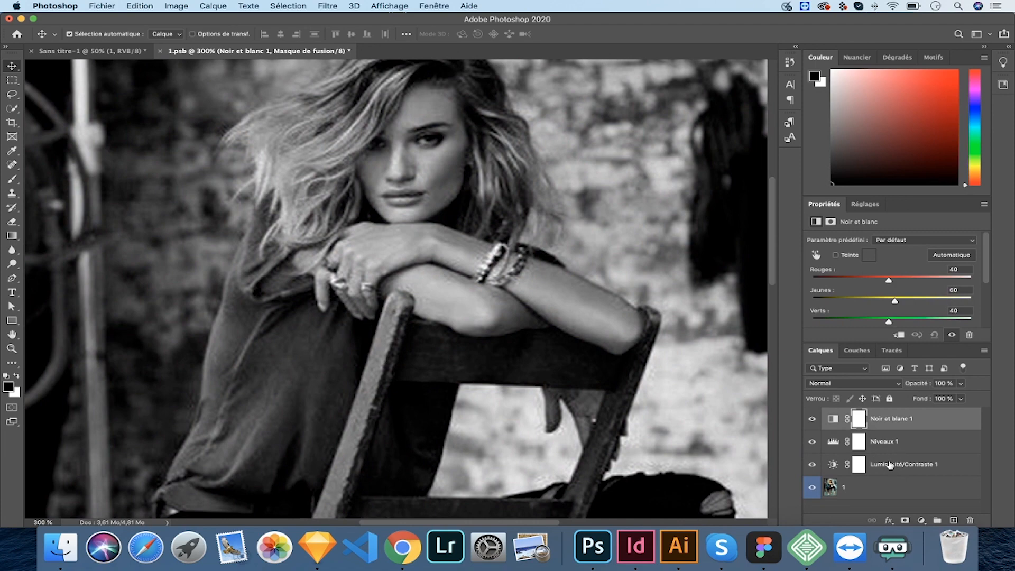
Toggle the visibility of the Levels and Brightness/Contrast adjustment layers to compare their effect on the photo
{"action": "key", "text": "super+minus"}
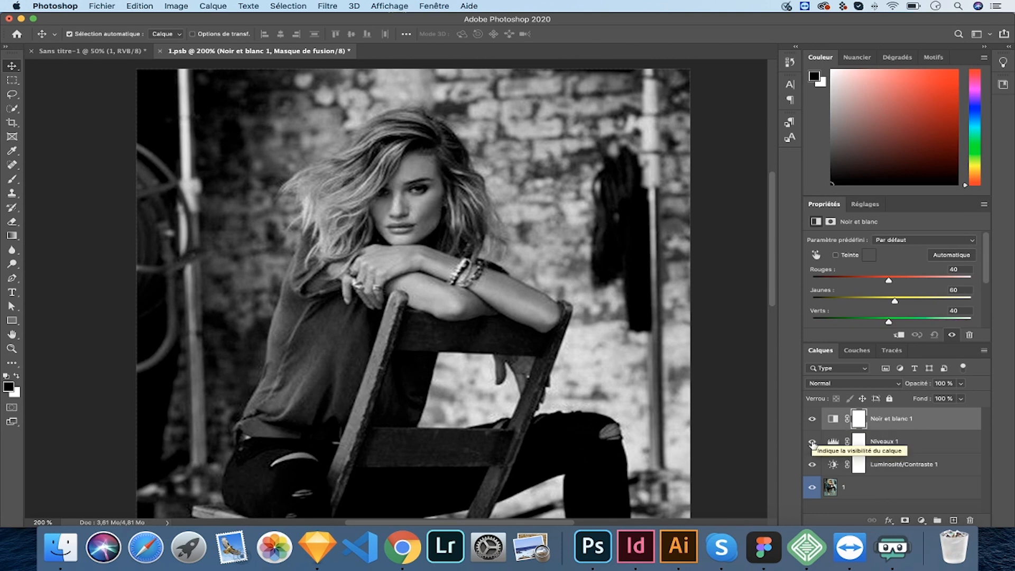
{"action": "left_click", "coordinate": [811, 440]}
{"action": "left_click", "coordinate": [812, 464]}
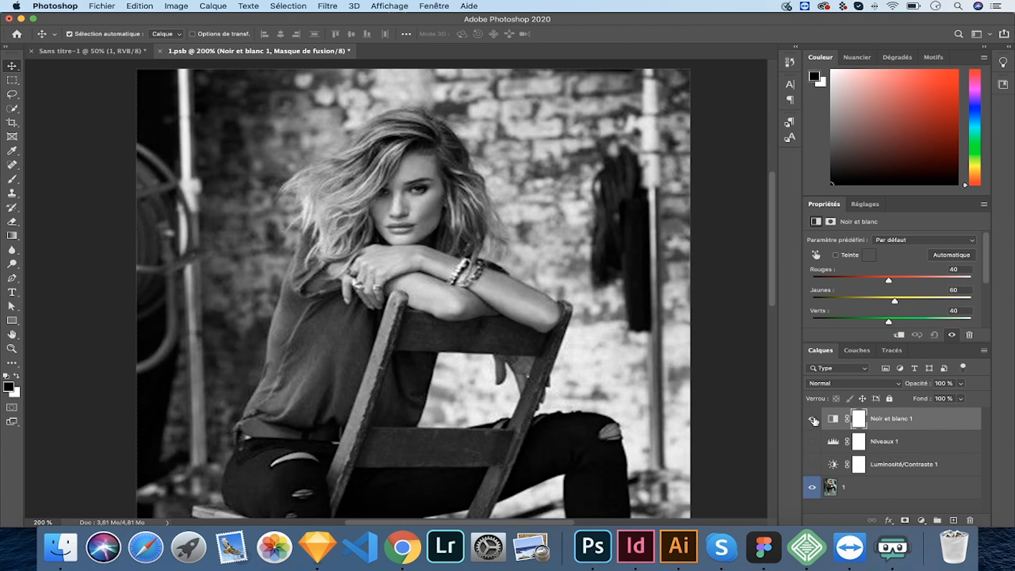
{"action": "left_click", "coordinate": [812, 441]}
{"action": "left_click", "coordinate": [812, 465]}
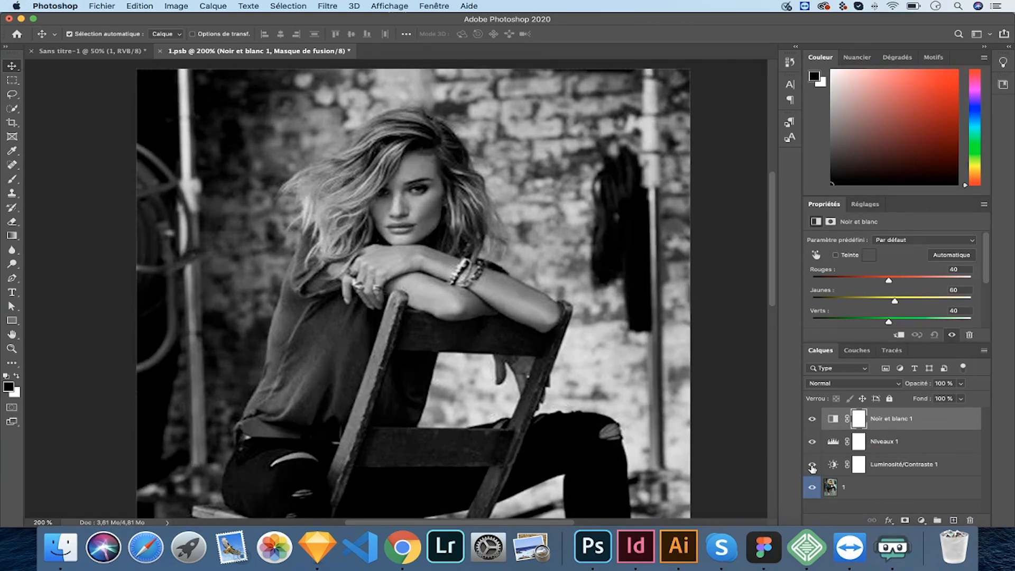
{"action": "left_click", "coordinate": [812, 443]}
{"action": "left_click", "coordinate": [811, 466]}
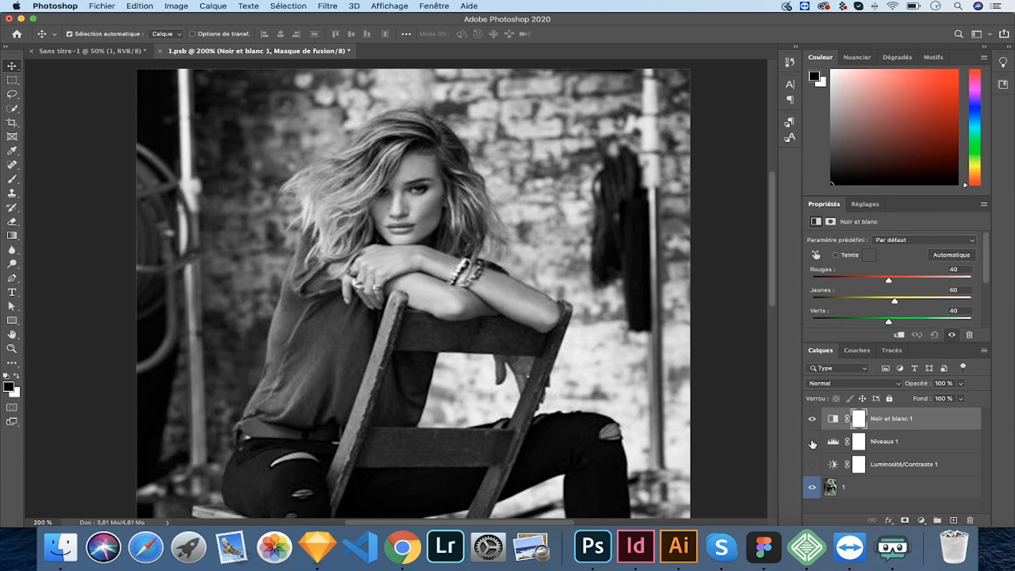
{"action": "left_click", "coordinate": [813, 442]}
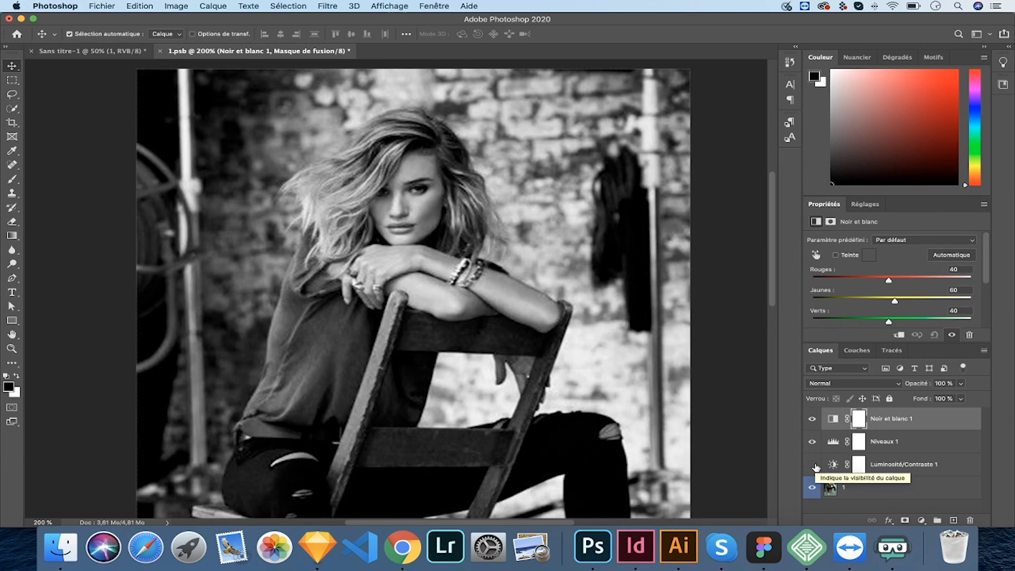
Save 1.psb, return to the artboards document and lower the photos in both Instagram artboards, the INSTAGRAM one to about Y -1.59 cm
{"action": "key", "text": "super+s"}
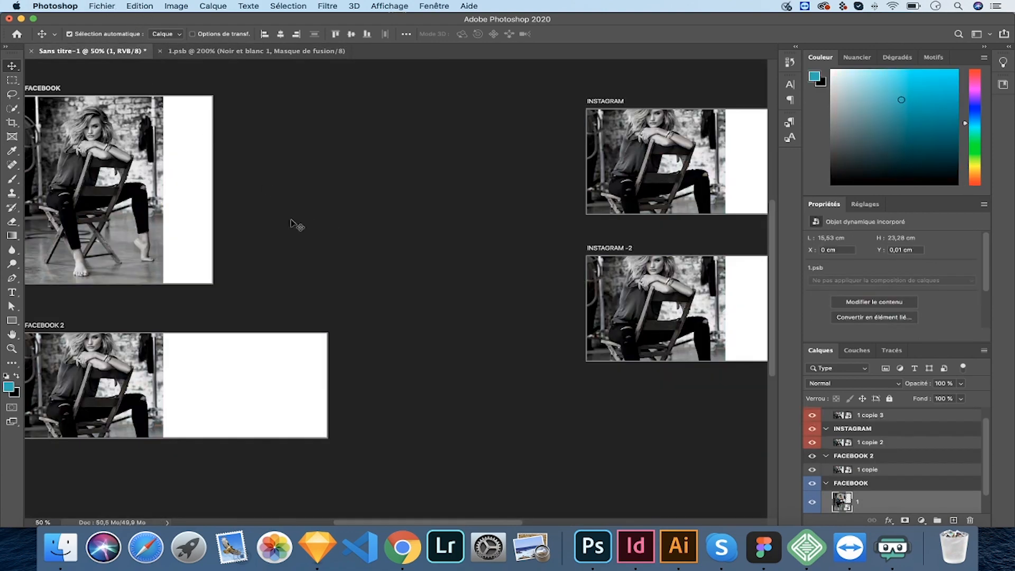
{"action": "scroll", "coordinate": [315, 267], "scroll_direction": "left", "scroll_amount": 3}
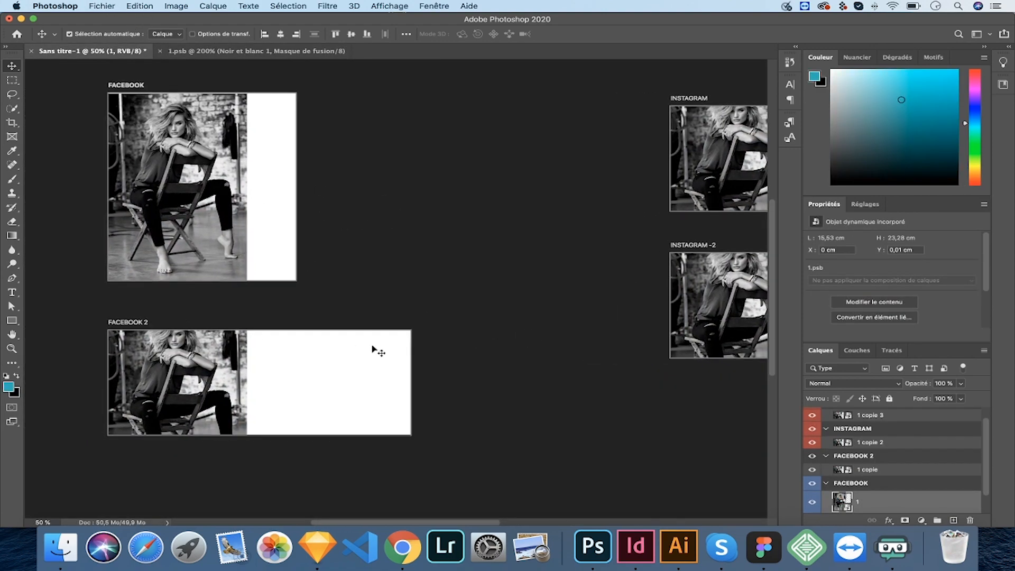
{"action": "scroll", "coordinate": [270, 300], "scroll_direction": "right", "scroll_amount": 7}
{"action": "left_click_drag", "start_coordinate": [554, 308], "coordinate": [575, 203]}
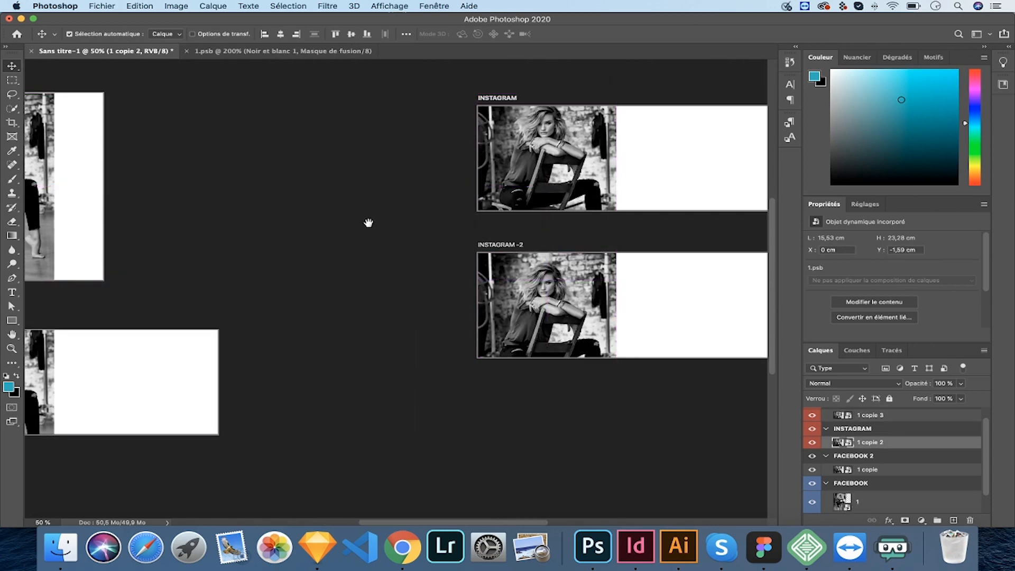
Add the text MODE TRENDS 2020 on three lines over the FACEBOOK artboard
{"action": "left_click_drag", "start_coordinate": [283, 238], "coordinate": [447, 238]}
{"action": "left_click", "coordinate": [11, 292]}
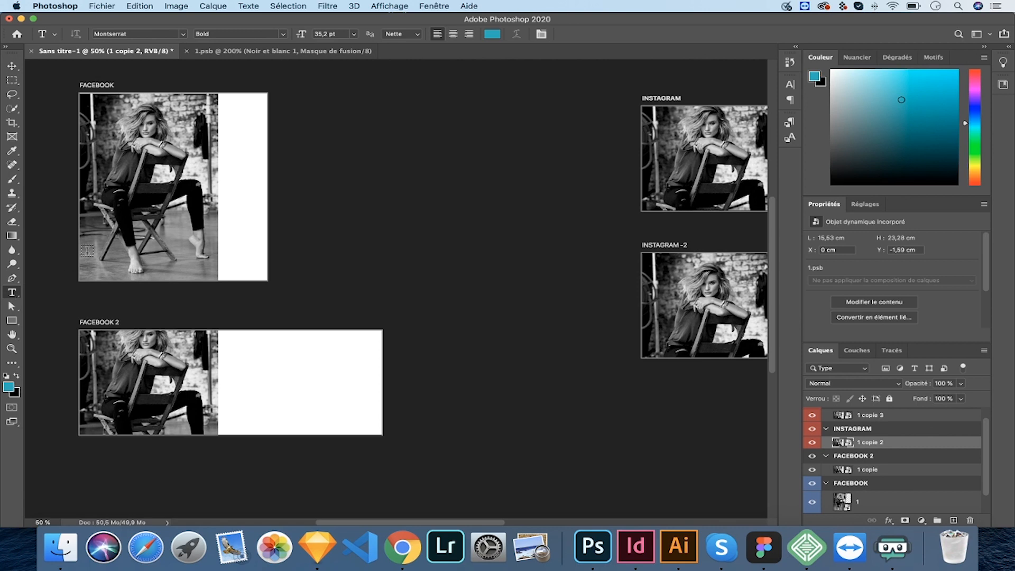
{"action": "left_click", "coordinate": [174, 211]}
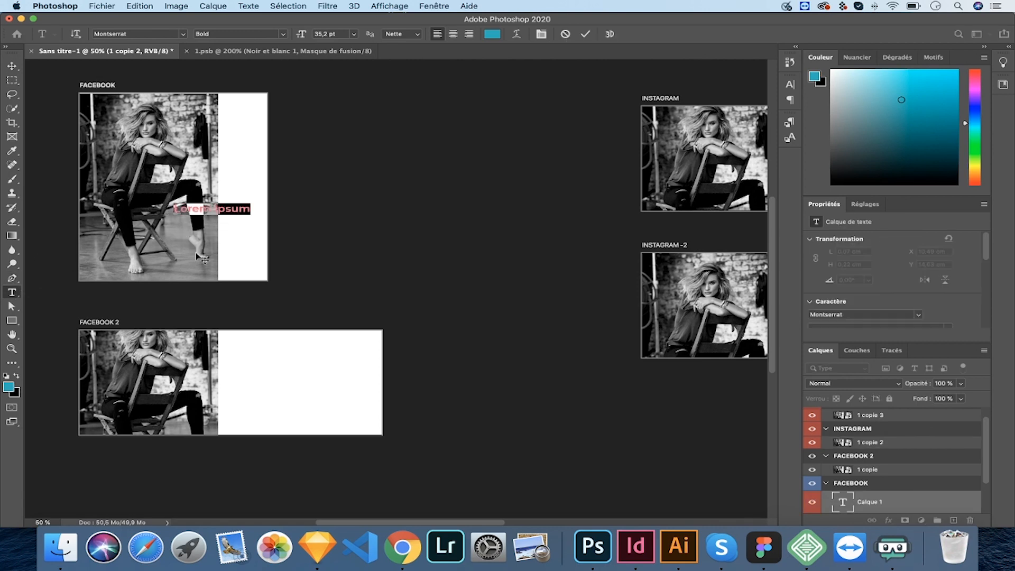
{"action": "type", "text": "MODE "}
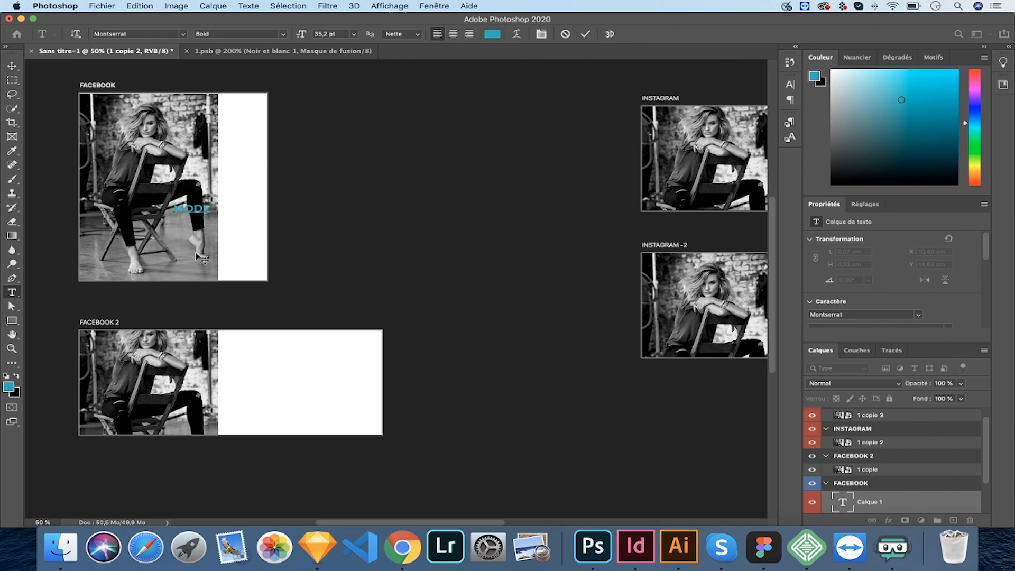
{"action": "type", "text": "TRENDS"}
{"action": "key", "text": "Return"}
{"action": "type", "text": "202"}
Shift the FACEBOOK photo partly past the artboard's left edge and place the text in the white area at about X 13.66, Y 11.11 cm
{"action": "left_click", "coordinate": [12, 65]}
{"action": "left_click_drag", "start_coordinate": [173, 159], "coordinate": [140, 158]}
{"action": "left_click_drag", "start_coordinate": [194, 207], "coordinate": [221, 186]}
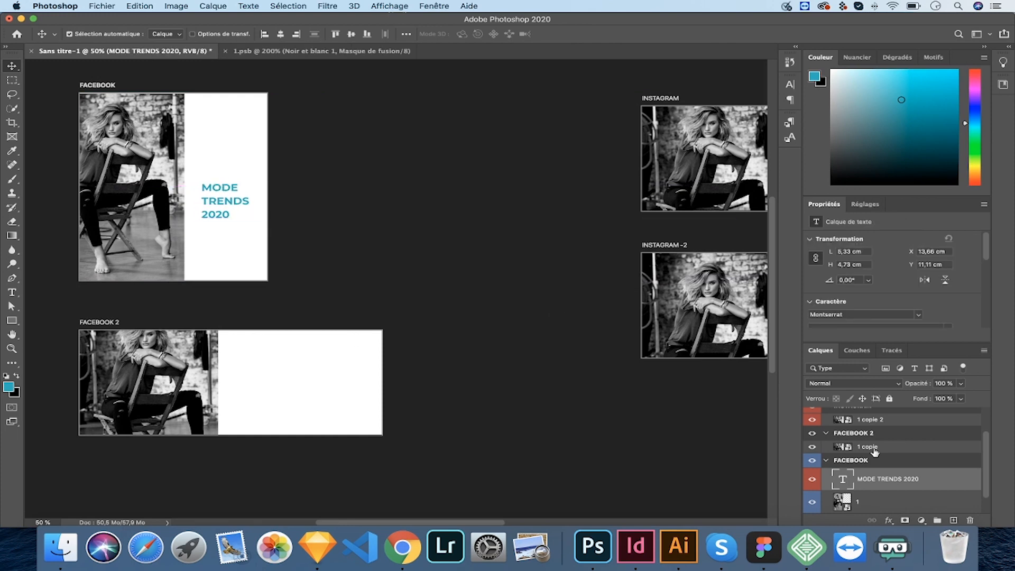
Recolour the whole MODE TRENDS 2020 text to violet #8972ff
{"action": "double_click", "coordinate": [960, 483]}
{"action": "left_click", "coordinate": [901, 283]}
{"action": "left_click", "coordinate": [11, 294]}
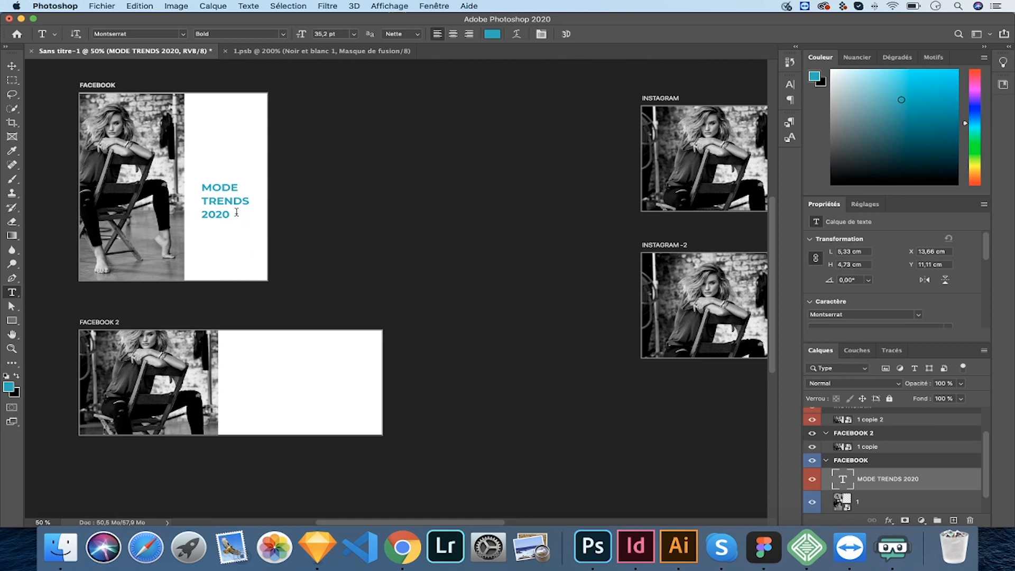
{"action": "left_click_drag", "start_coordinate": [227, 215], "coordinate": [187, 180]}
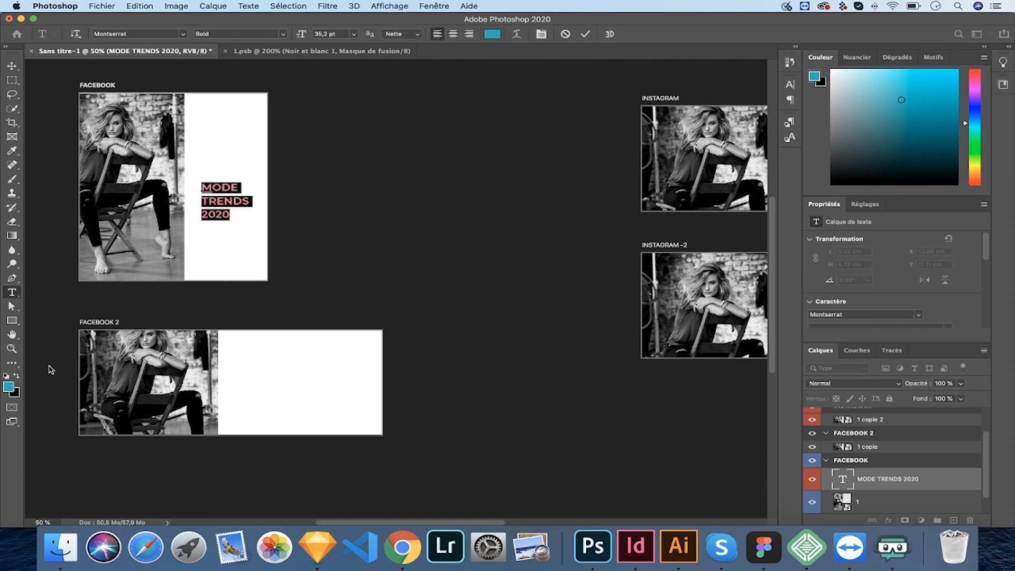
{"action": "left_click", "coordinate": [9, 388]}
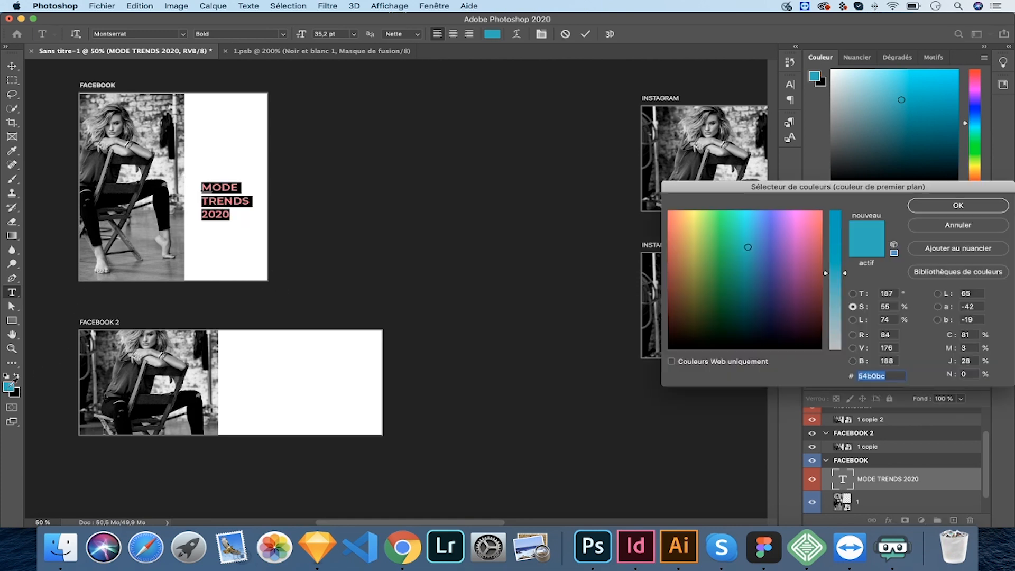
{"action": "left_click_drag", "start_coordinate": [777, 262], "coordinate": [775, 205]}
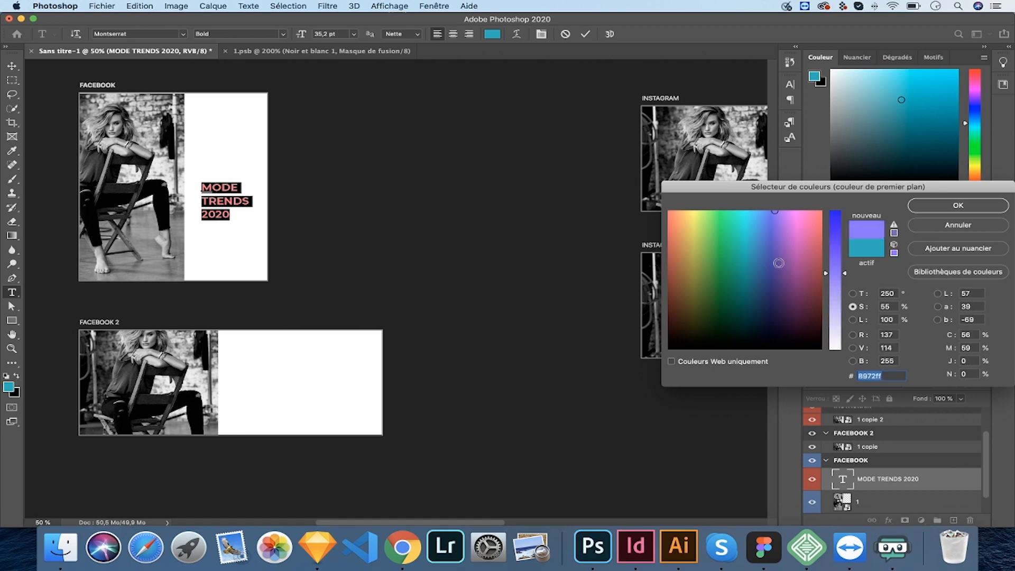
{"action": "left_click", "coordinate": [957, 206]}
Enlarge the FACEBOOK artboard's MODE TRENDS 2020 text to about 10.46 × 9.28 cm, extending over the photo
{"action": "left_click", "coordinate": [12, 66]}
{"action": "left_click", "coordinate": [227, 190]}
{"action": "key", "text": "super+t"}
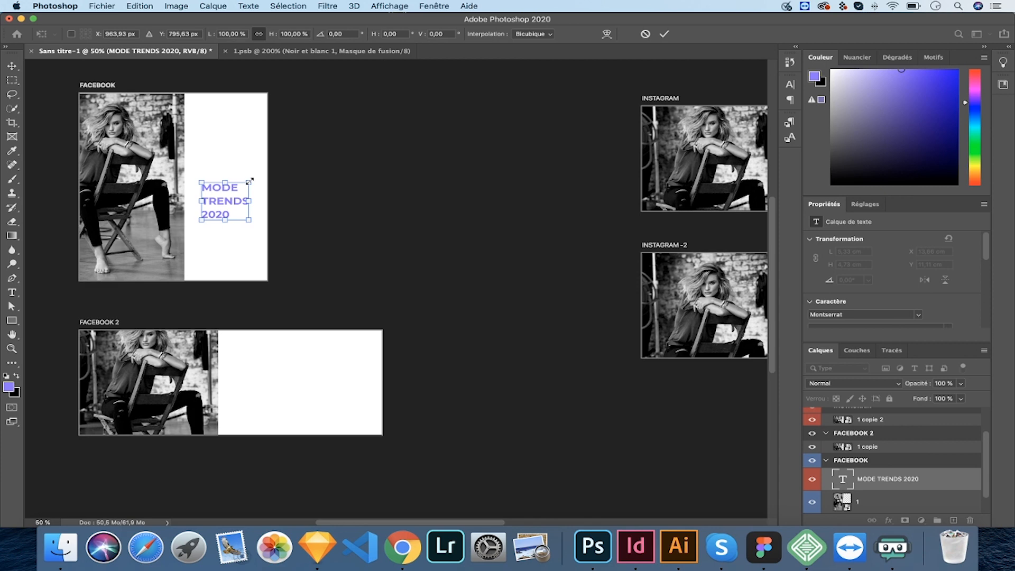
{"action": "left_click_drag", "start_coordinate": [249, 181], "coordinate": [220, 178]}
{"action": "key", "text": "Return"}
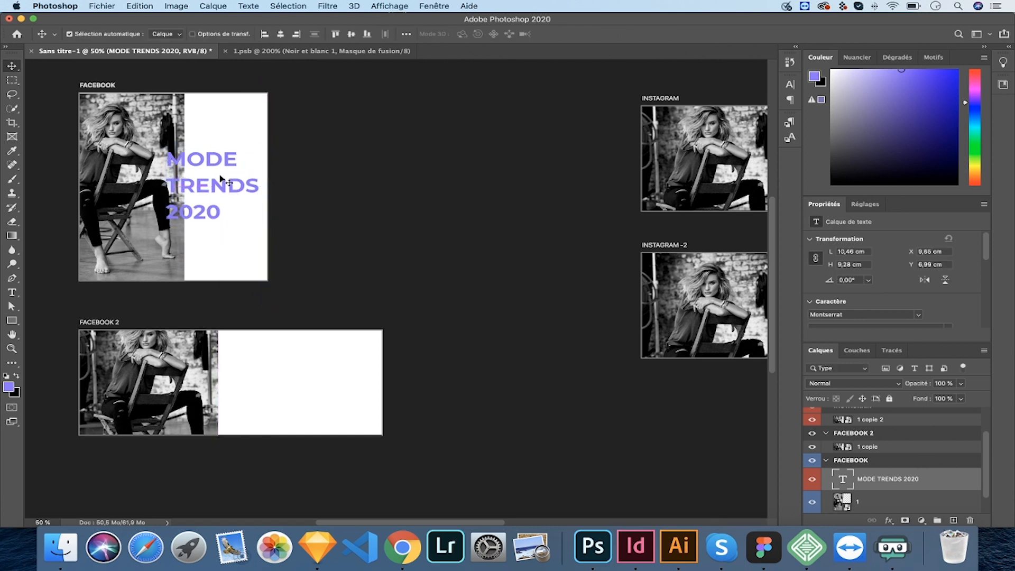
Set the FACEBOOK title's font size to 60 pt after trying 48 pt
{"action": "left_click", "coordinate": [12, 292]}
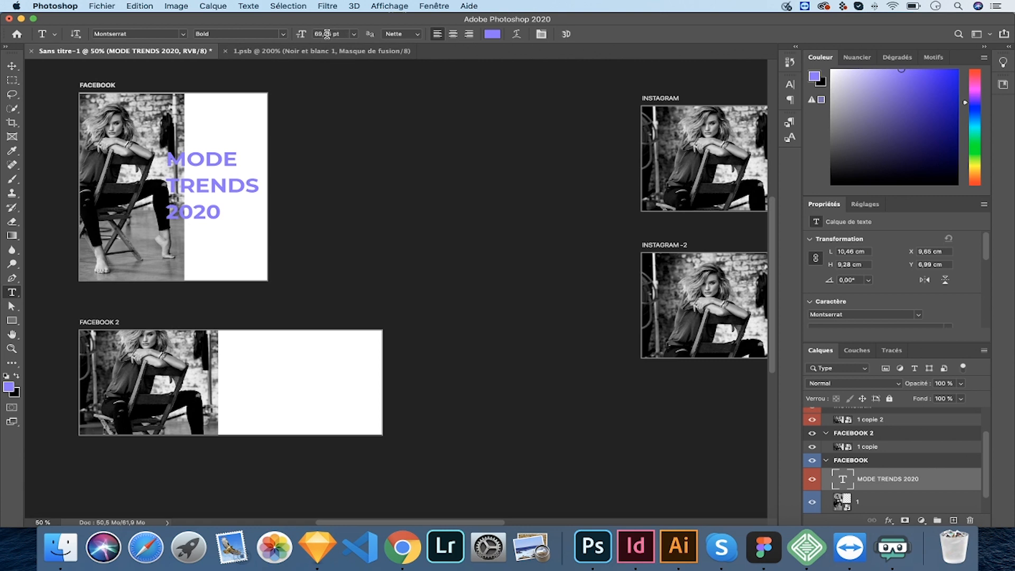
{"action": "left_click", "coordinate": [354, 35]}
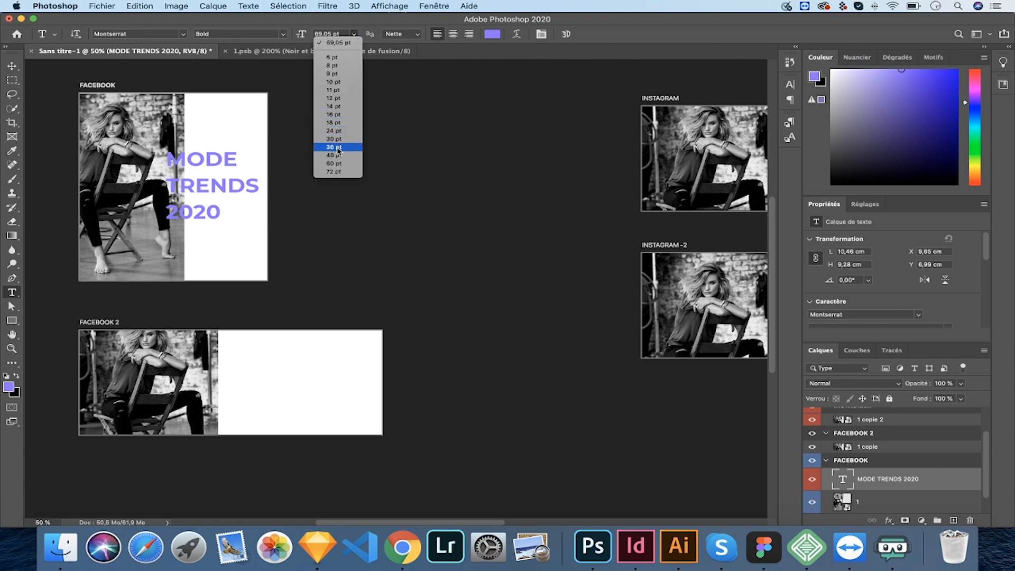
{"action": "left_click", "coordinate": [314, 150]}
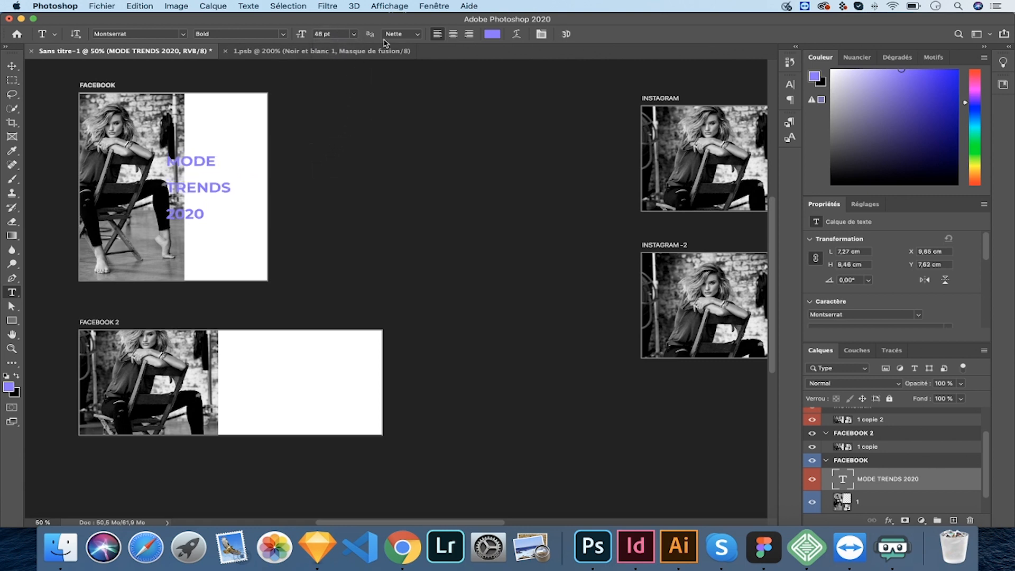
{"action": "left_click", "coordinate": [354, 34]}
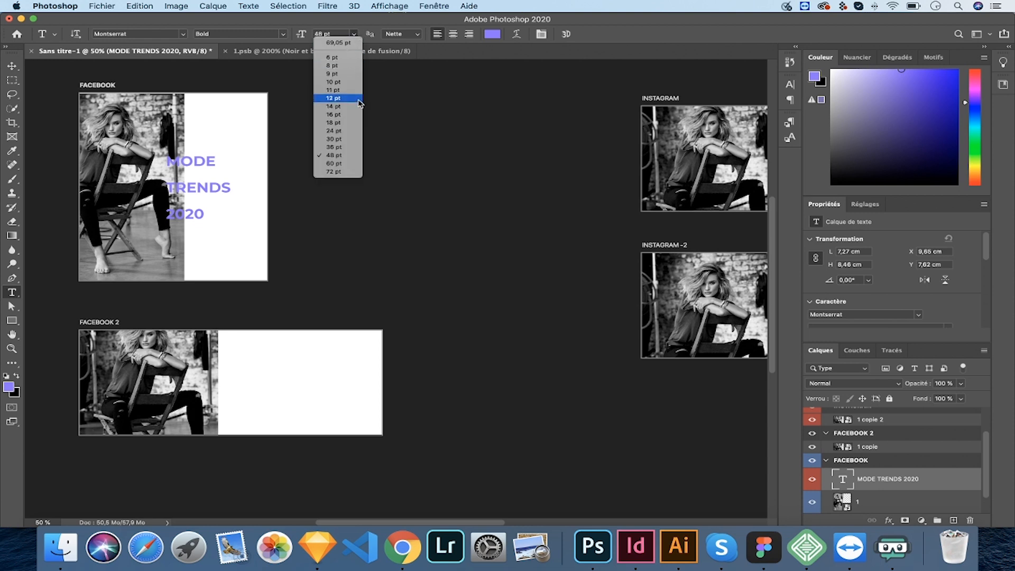
{"action": "left_click", "coordinate": [346, 164]}
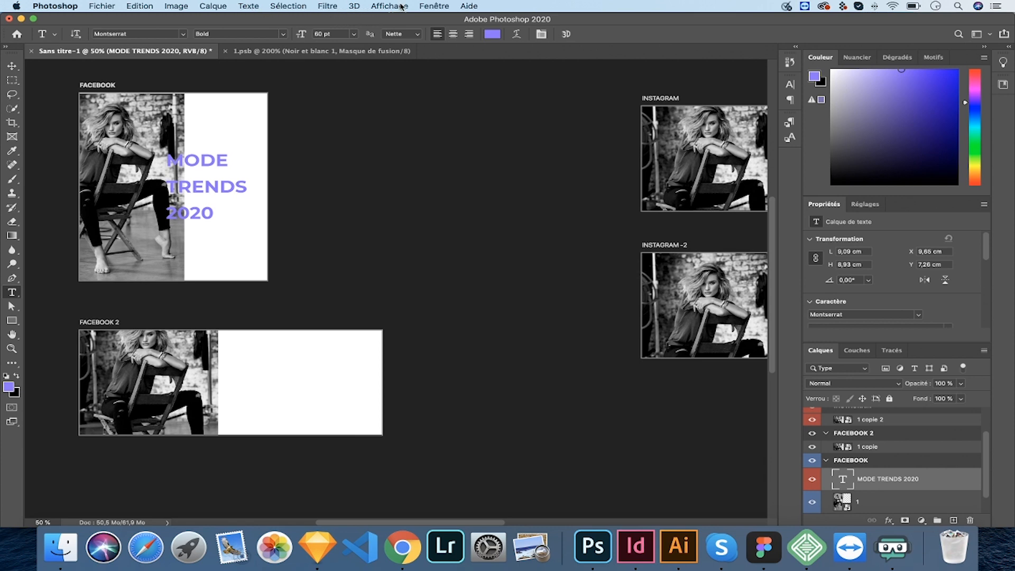
Bring up the character settings and set the FACEBOOK title's line spacing to 70 pt
{"action": "left_click", "coordinate": [789, 84]}
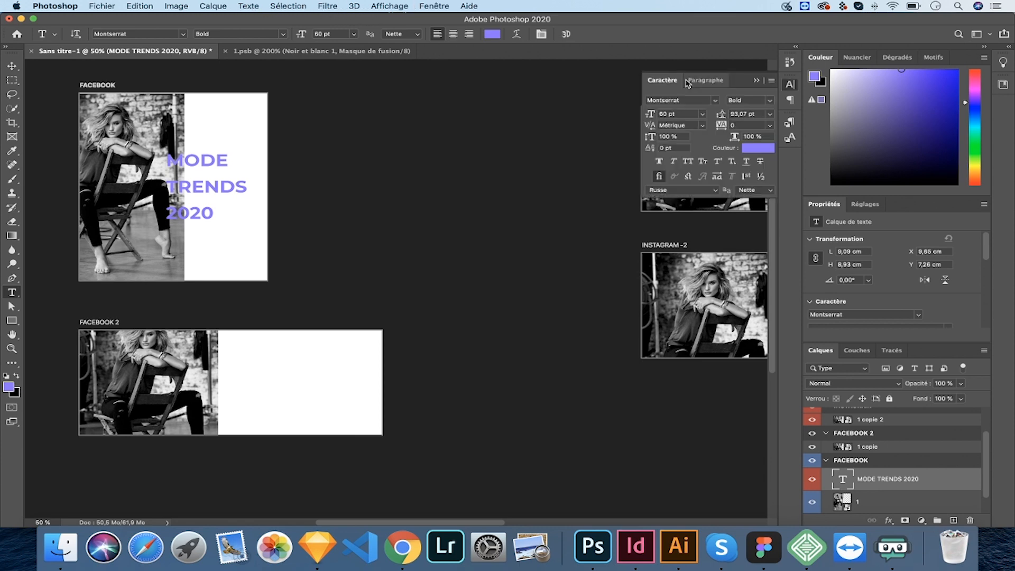
{"action": "left_click", "coordinate": [438, 7]}
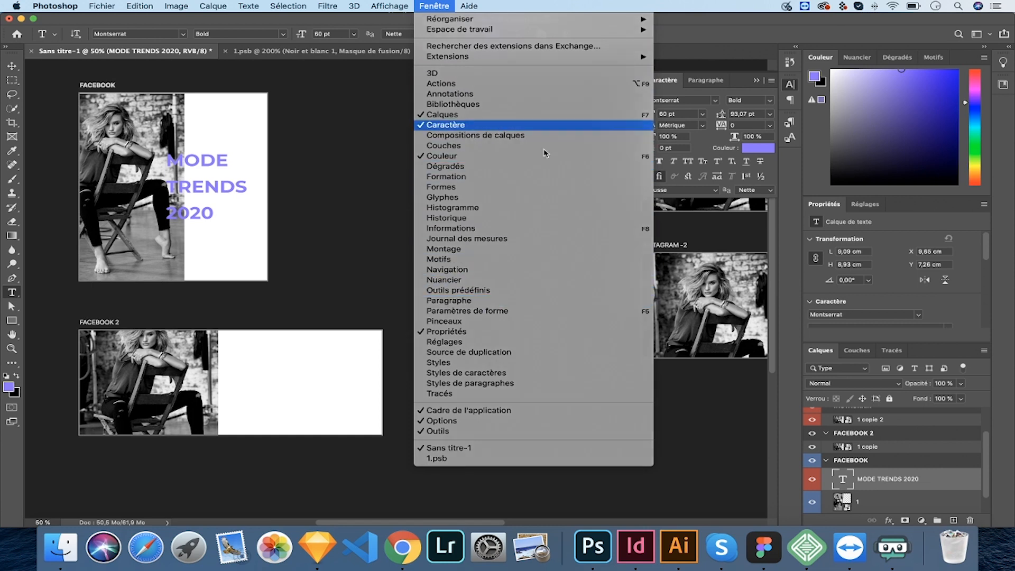
{"action": "left_click", "coordinate": [497, 126]}
{"action": "left_click", "coordinate": [434, 6]}
{"action": "left_click", "coordinate": [483, 126]}
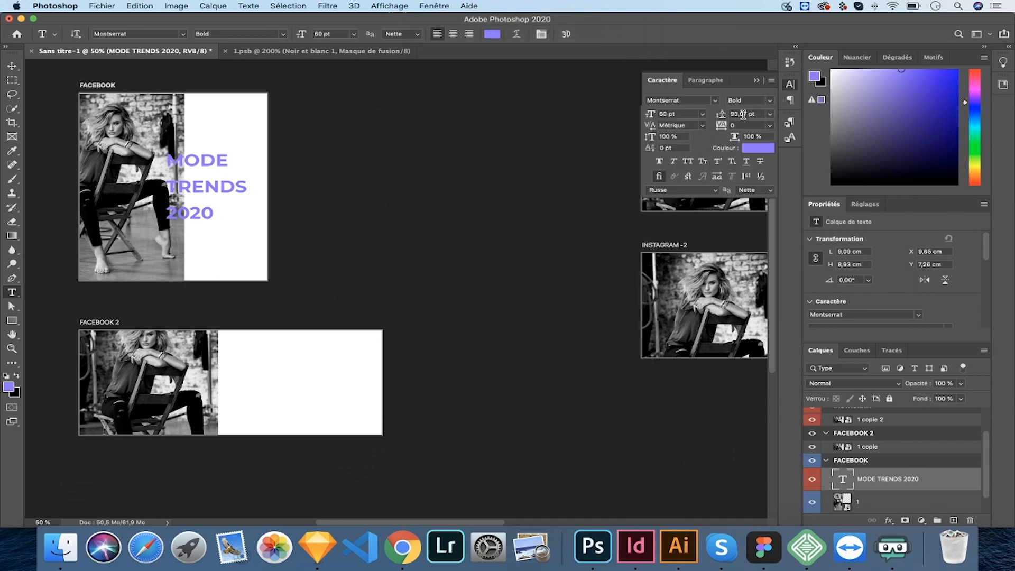
{"action": "left_click", "coordinate": [770, 115]}
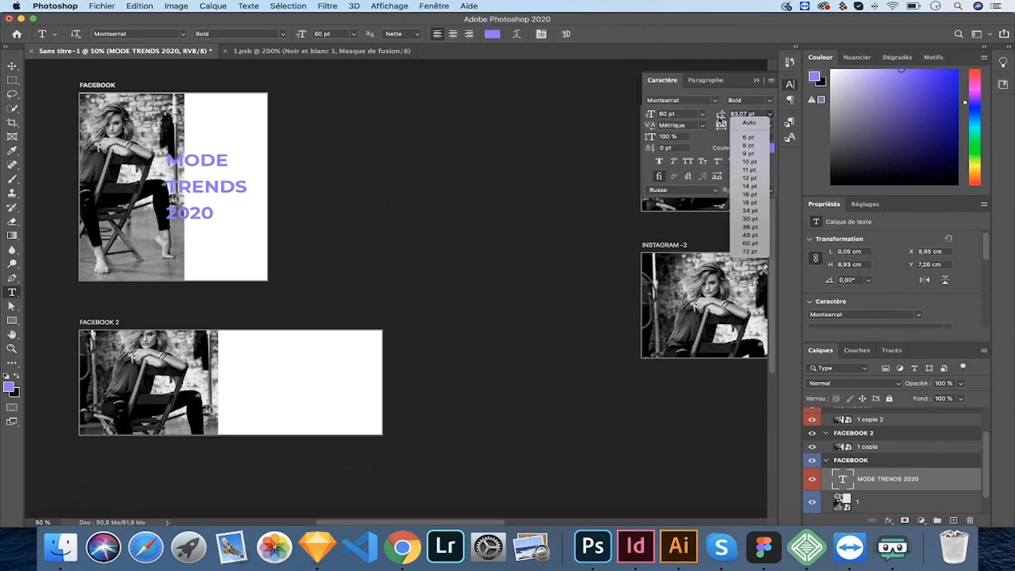
{"action": "left_click", "coordinate": [720, 116]}
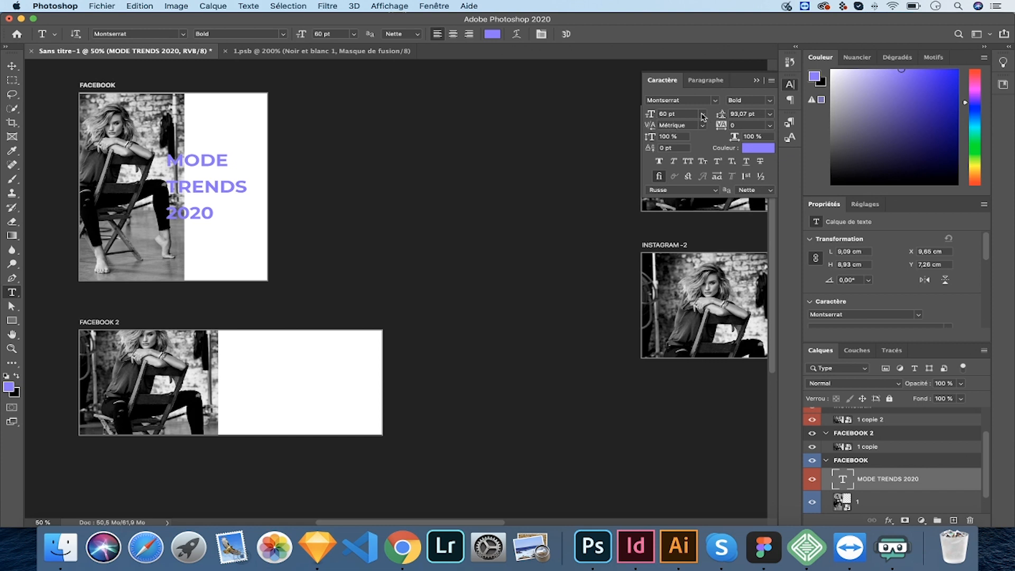
{"action": "left_click_drag", "start_coordinate": [723, 118], "coordinate": [718, 114]}
{"action": "left_click", "coordinate": [770, 114]}
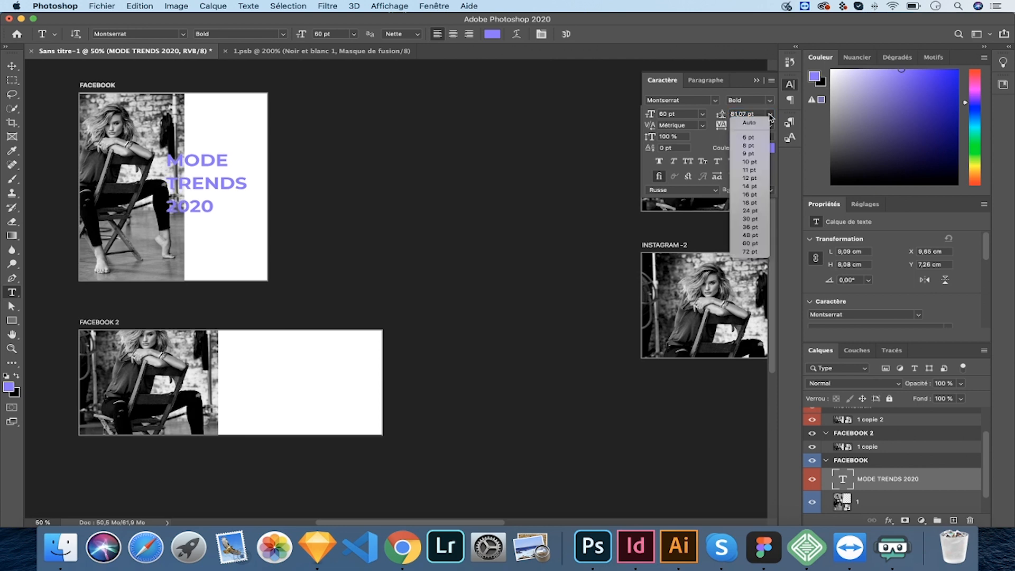
{"action": "left_click", "coordinate": [749, 243]}
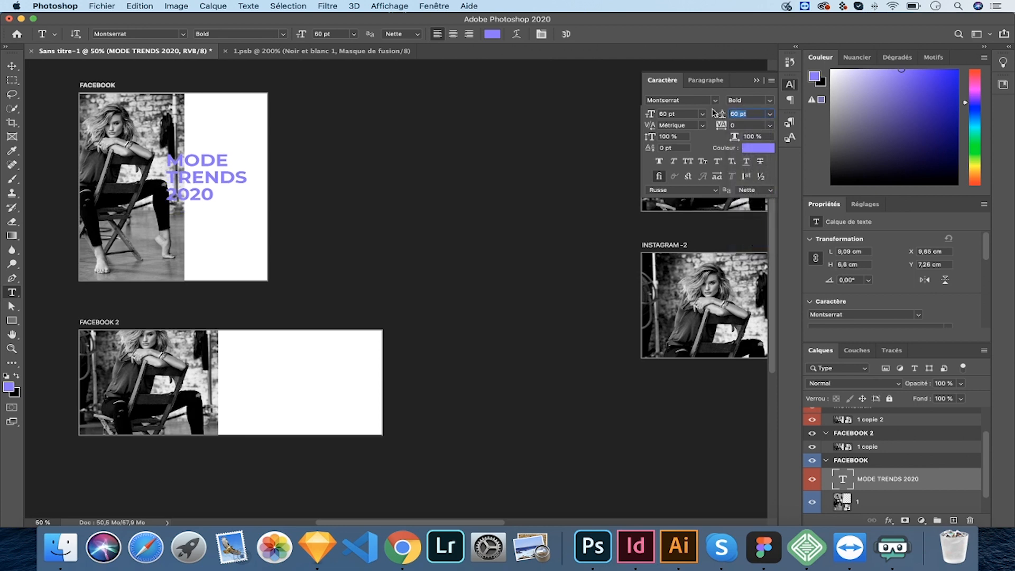
{"action": "type", "text": "7"}
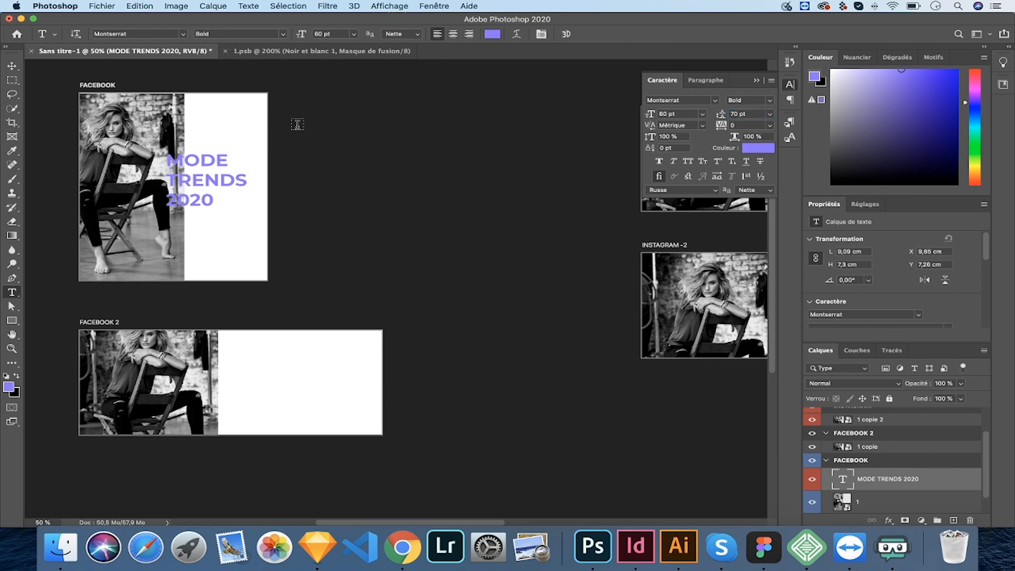
Set the FACEBOOK title's tracking to 200 and move it to about X 8.48, Y 7.23 cm
{"action": "left_click", "coordinate": [747, 127]}
{"action": "key", "text": "Return"}
{"action": "left_click", "coordinate": [724, 126]}
{"action": "type", "text": "200"}
{"action": "key", "text": "Return"}
{"action": "left_click", "coordinate": [12, 65]}
{"action": "left_click_drag", "start_coordinate": [190, 186], "coordinate": [244, 161]}
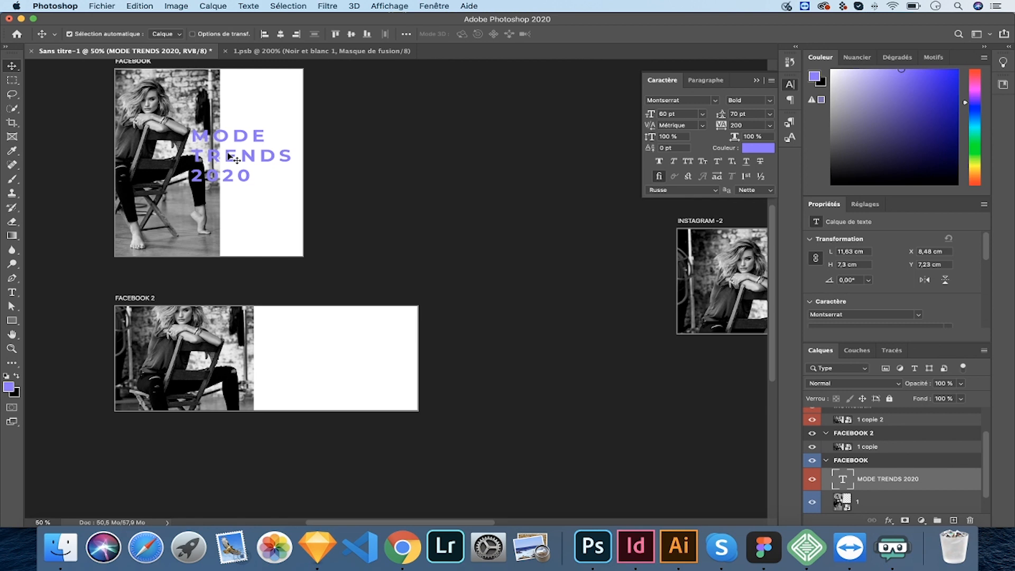
Place copies of the title in the white areas of the FACEBOOK 2, INSTAGRAM -2 and INSTAGRAM artboards
{"action": "left_click_drag", "start_coordinate": [231, 160], "coordinate": [326, 361]}
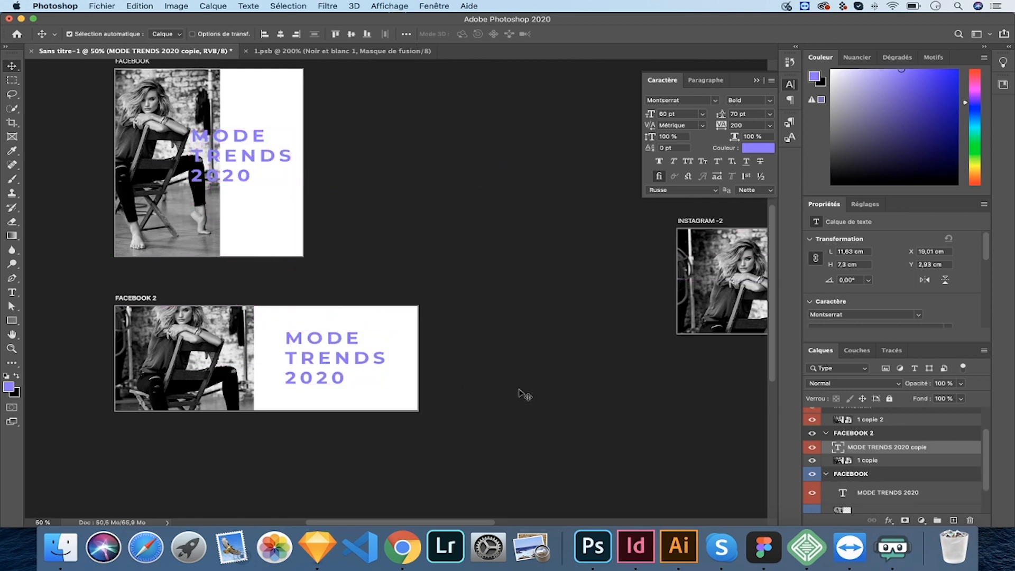
{"action": "key", "text": "super+j"}
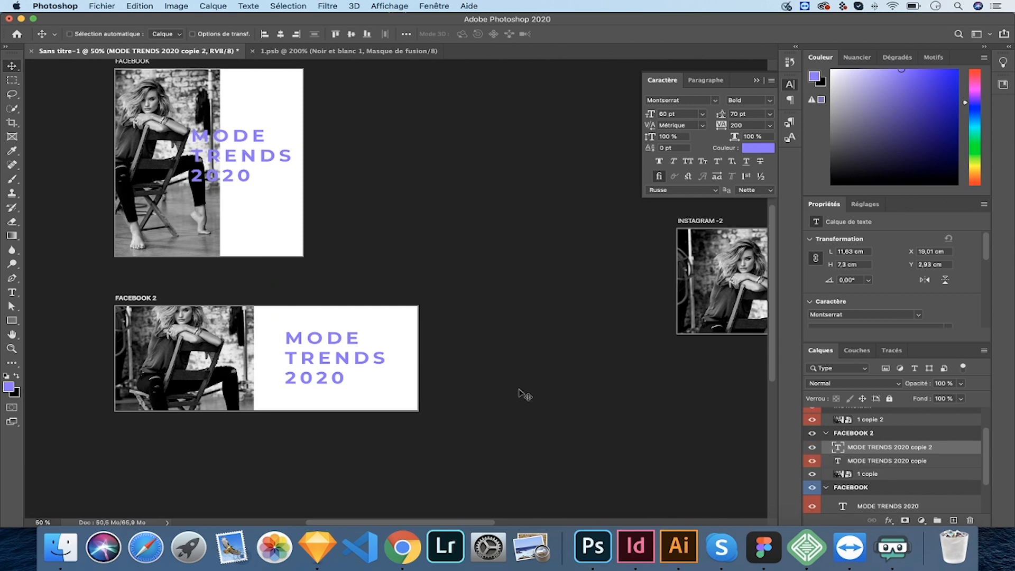
{"action": "left_click_drag", "start_coordinate": [521, 394], "coordinate": [354, 374]}
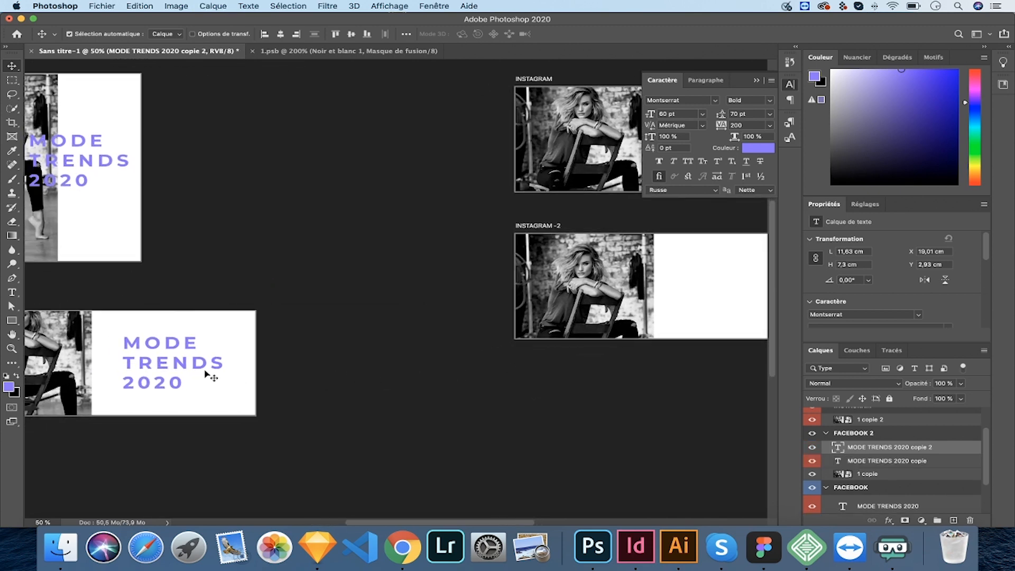
{"action": "left_click_drag", "start_coordinate": [212, 367], "coordinate": [736, 293]}
{"action": "left_click_drag", "start_coordinate": [696, 290], "coordinate": [530, 191]}
{"action": "scroll", "coordinate": [531, 191], "scroll_direction": "left", "scroll_amount": 6}
{"action": "scroll", "coordinate": [530, 192], "scroll_direction": "down", "scroll_amount": 2}
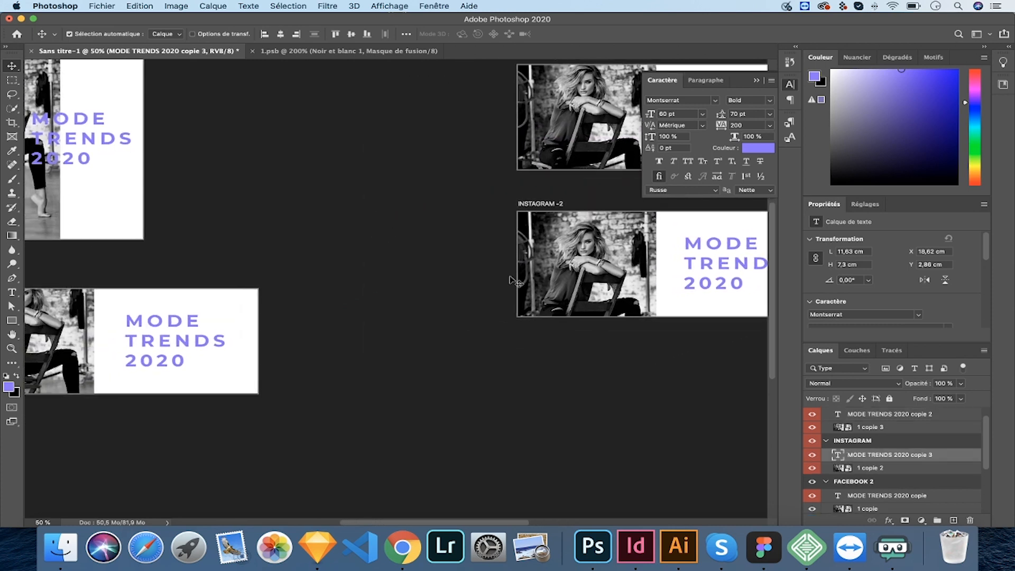
{"action": "scroll", "coordinate": [344, 264], "scroll_direction": "left", "scroll_amount": 6}
{"action": "scroll", "coordinate": [344, 265], "scroll_direction": "up", "scroll_amount": 2}
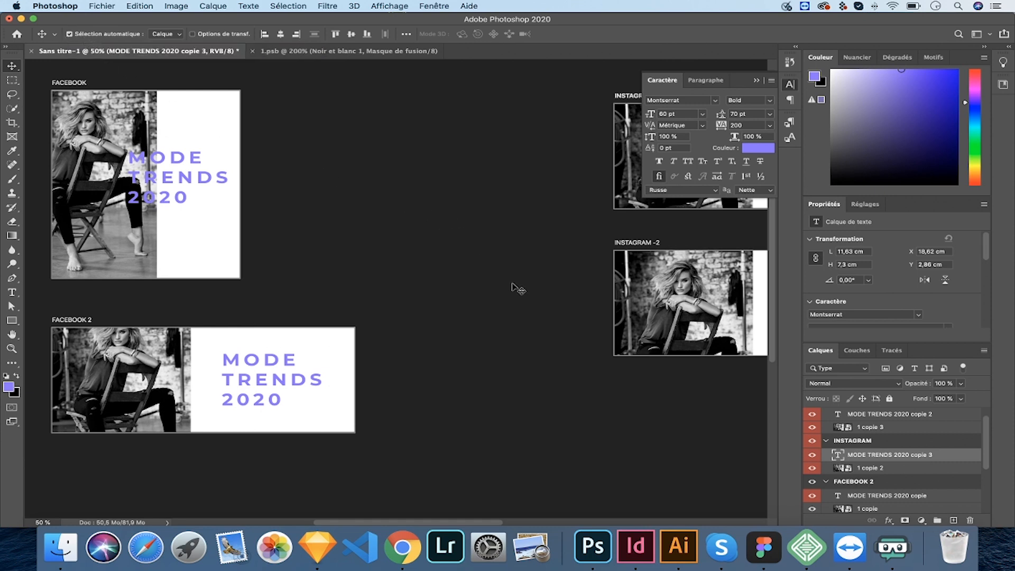
{"action": "left_click", "coordinate": [103, 252]}
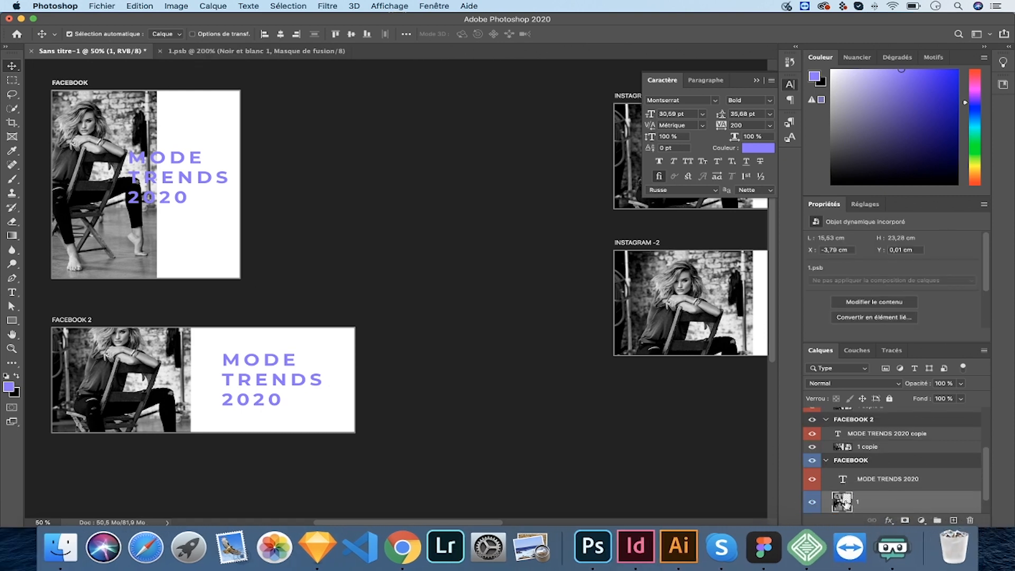
{"action": "left_click", "coordinate": [181, 199]}
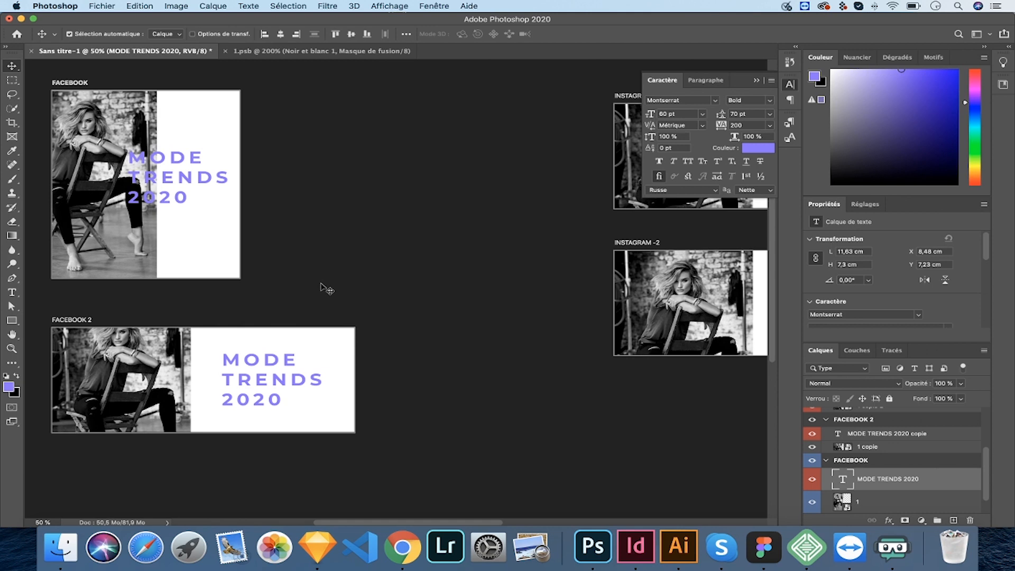
Collapse all four artboard groups in the layer list and give FACEBOOK 2 a blue colour label
{"action": "left_click", "coordinate": [827, 462]}
{"action": "left_click", "coordinate": [827, 464]}
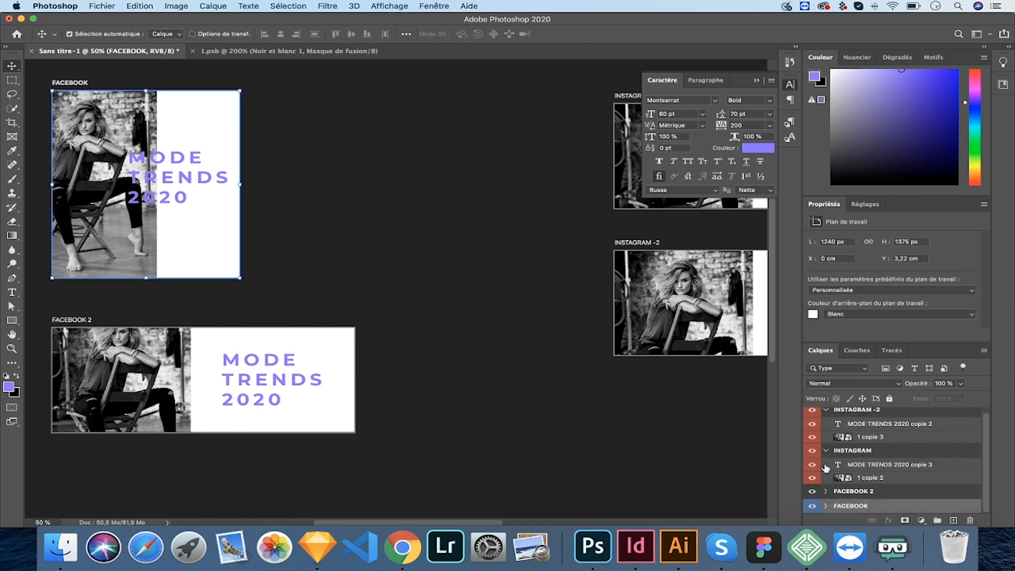
{"action": "right_click", "coordinate": [859, 495]}
{"action": "left_click", "coordinate": [857, 494]}
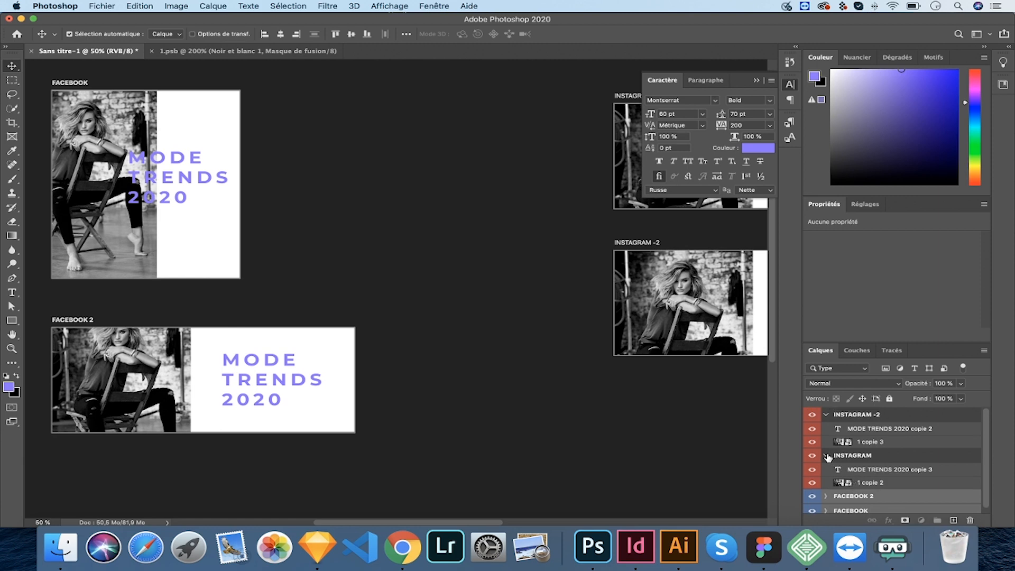
{"action": "left_click", "coordinate": [826, 452]}
{"action": "left_click", "coordinate": [829, 418]}
{"action": "left_click", "coordinate": [826, 416]}
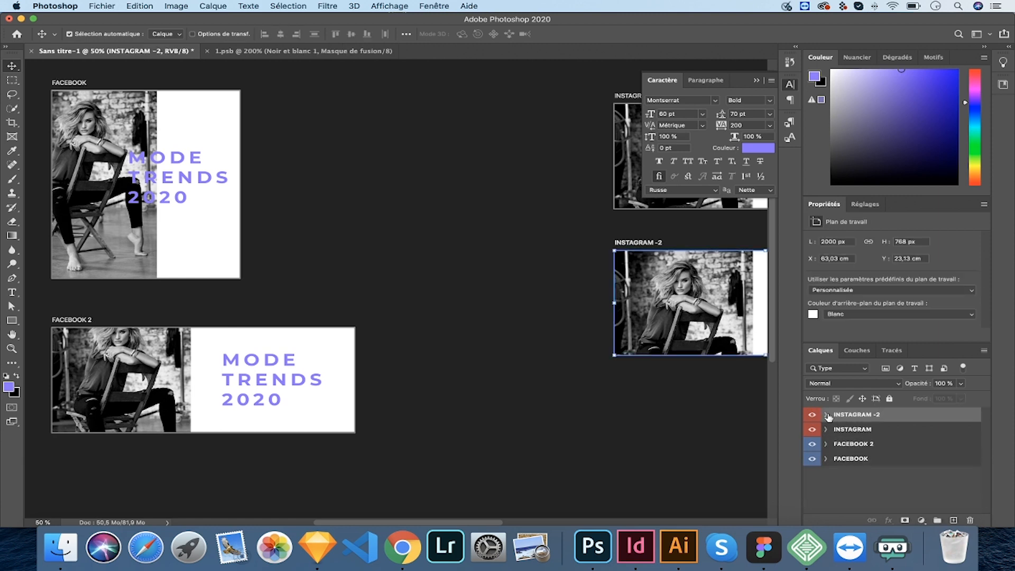
Switch the colour label of both INSTAGRAM artboards to blue and back to red
{"action": "right_click", "coordinate": [814, 430]}
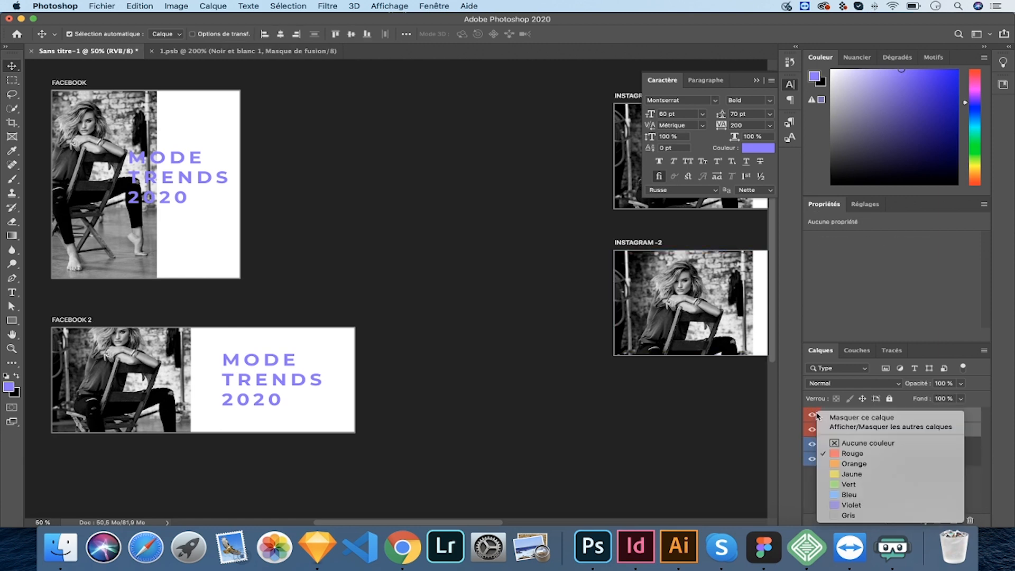
{"action": "left_click", "coordinate": [859, 495]}
{"action": "right_click", "coordinate": [814, 414]}
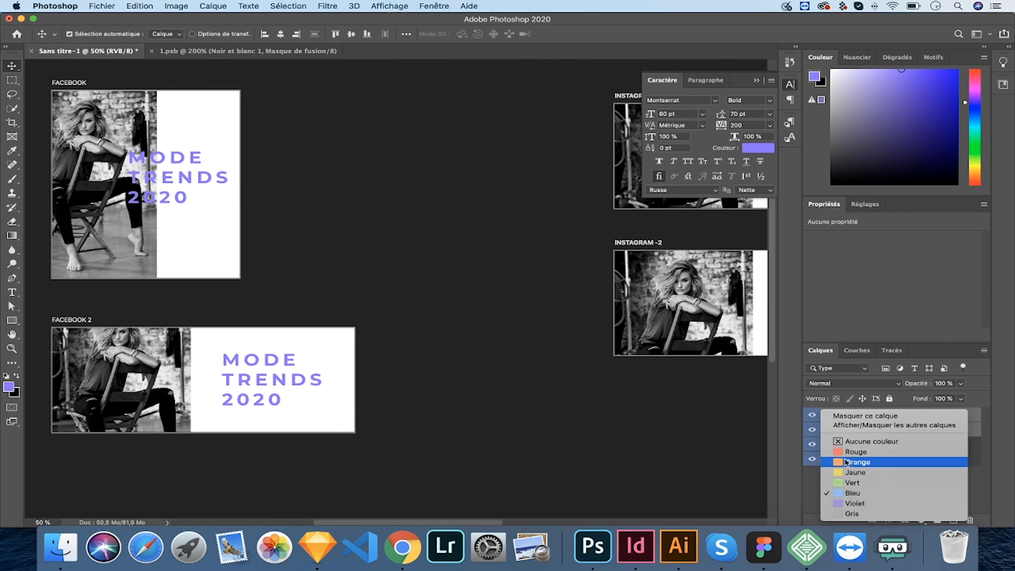
{"action": "left_click", "coordinate": [859, 456]}
{"action": "left_click_drag", "start_coordinate": [375, 384], "coordinate": [448, 322]}
{"action": "left_click_drag", "start_coordinate": [233, 308], "coordinate": [230, 331]}
{"action": "mouse_move", "coordinate": [414, 300]}
{"action": "left_mouse_down"}
{"action": "mouse_move", "coordinate": [84, 333]}
{"action": "mouse_move", "coordinate": [431, 307]}
{"action": "mouse_move", "coordinate": [430, 290]}
{"action": "left_mouse_up"}
{"action": "left_click_drag", "start_coordinate": [412, 221], "coordinate": [409, 254]}
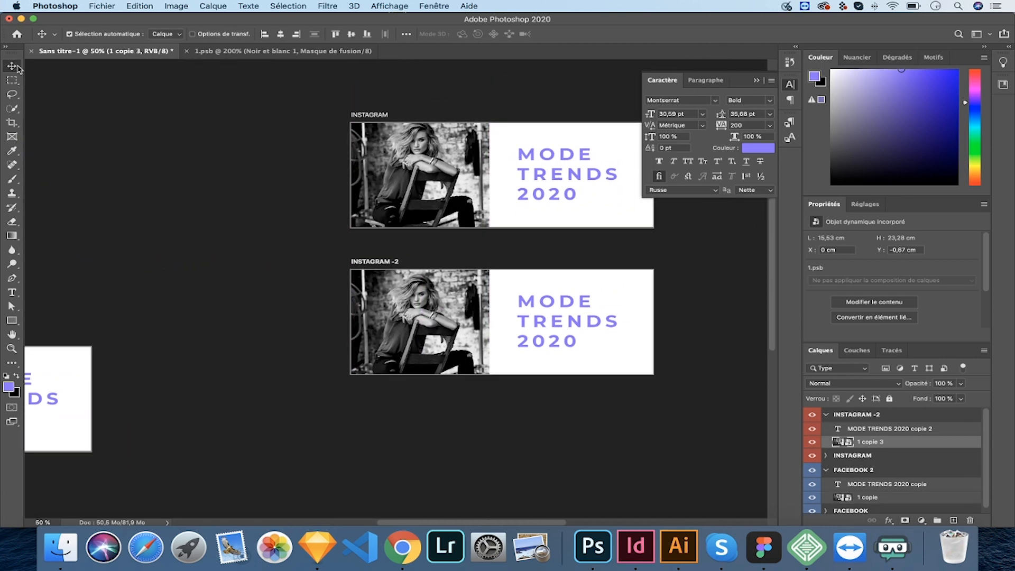
{"action": "left_click_drag", "start_coordinate": [448, 167], "coordinate": [452, 171]}
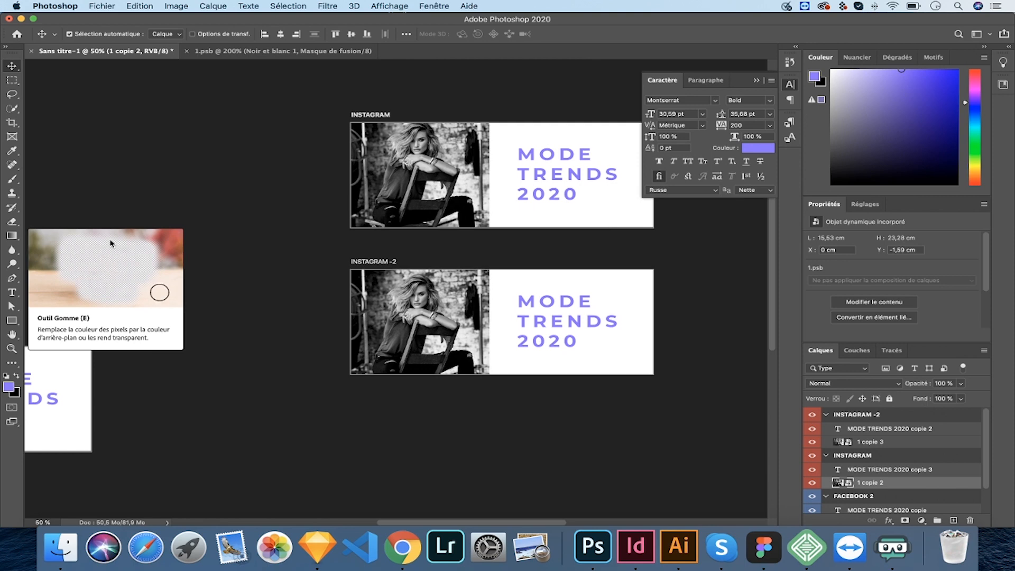
{"action": "scroll", "coordinate": [68, 390], "scroll_direction": "right", "scroll_amount": 2}
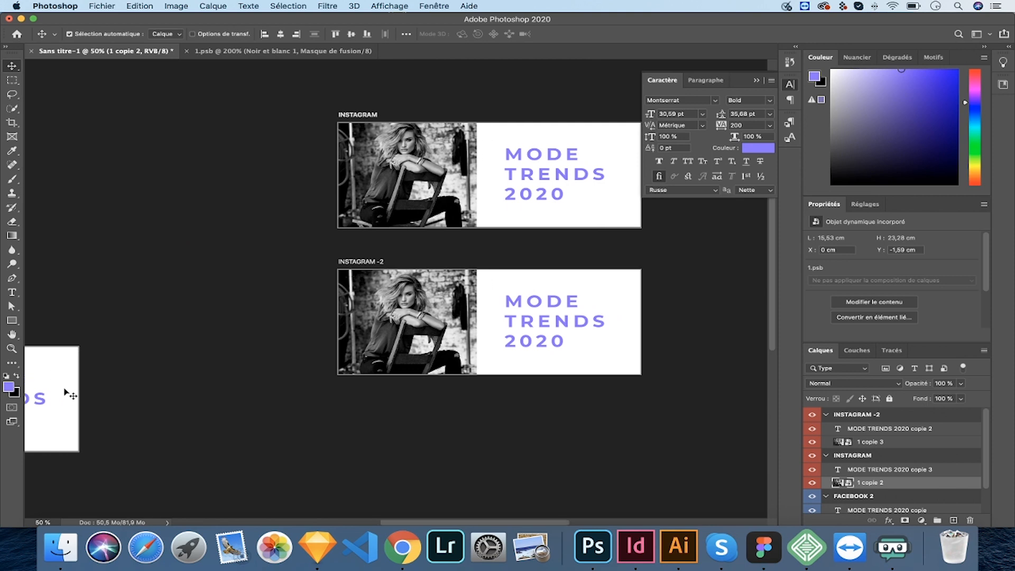
Switch to Safari and open the remove.bg website in a full-screen window
{"action": "left_click", "coordinate": [143, 538]}
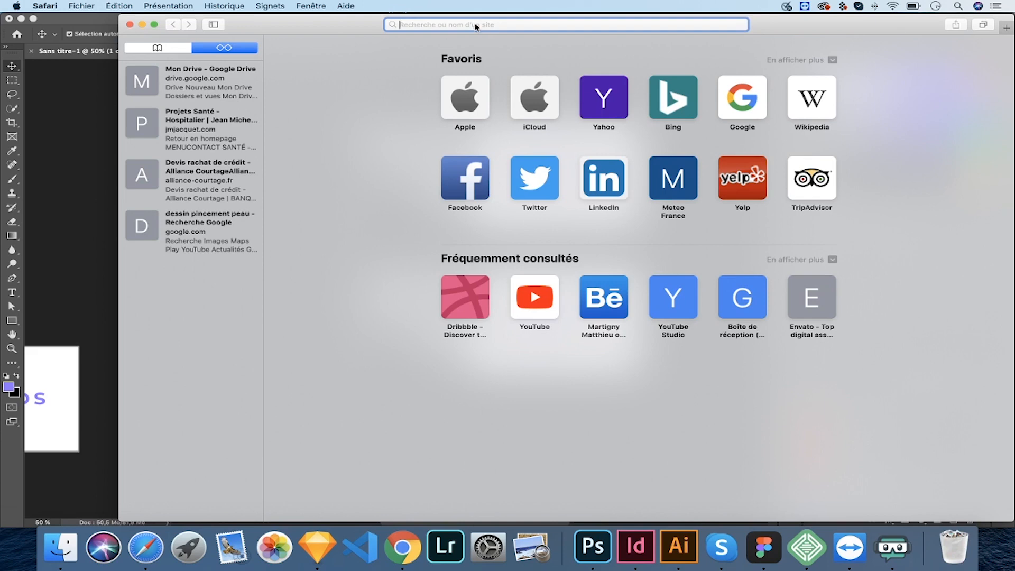
{"action": "type", "text": "remo"}
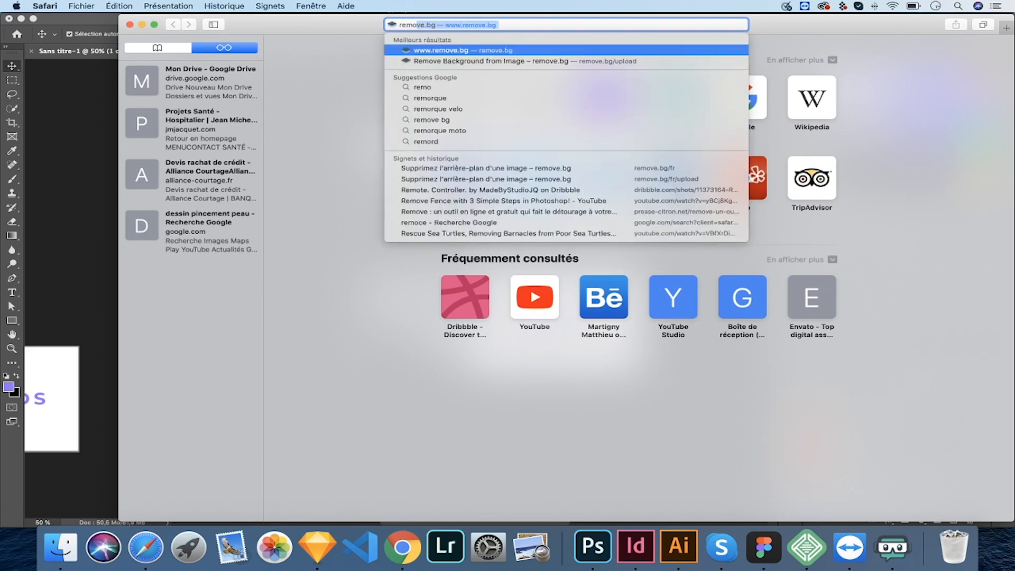
{"action": "type", "text": "ve"}
{"action": "key", "text": "Return"}
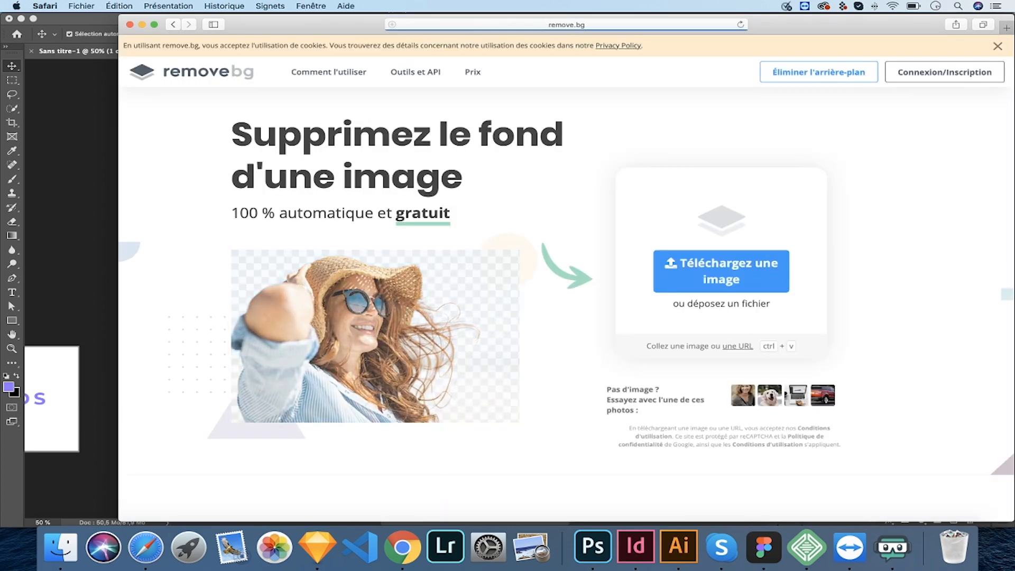
{"action": "left_click", "coordinate": [154, 26]}
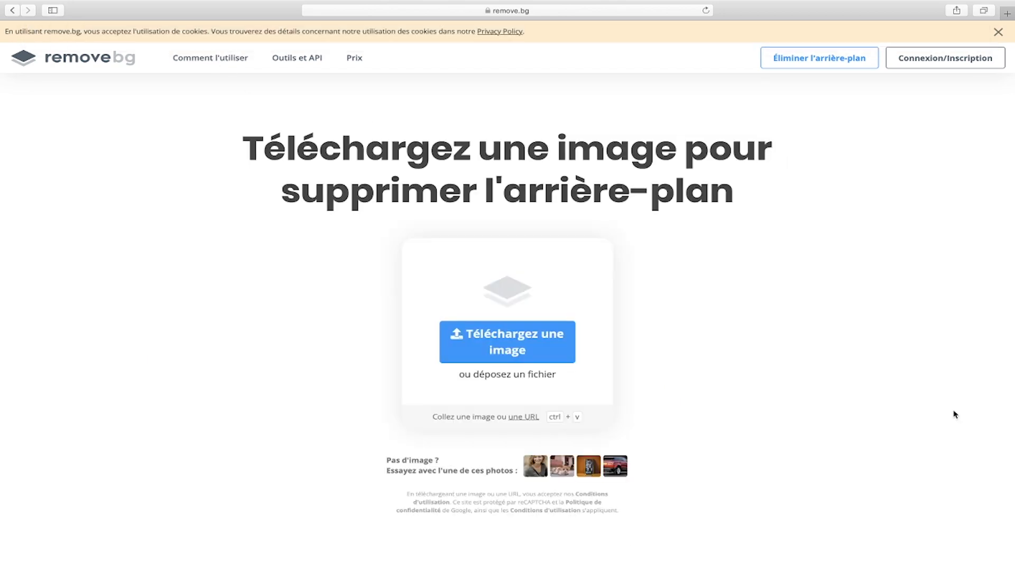
Paste the woman-on-chair photo into remove.bg, download the 408 × 612 background-free image and close its preview window
{"action": "key", "text": "ctrl+v"}
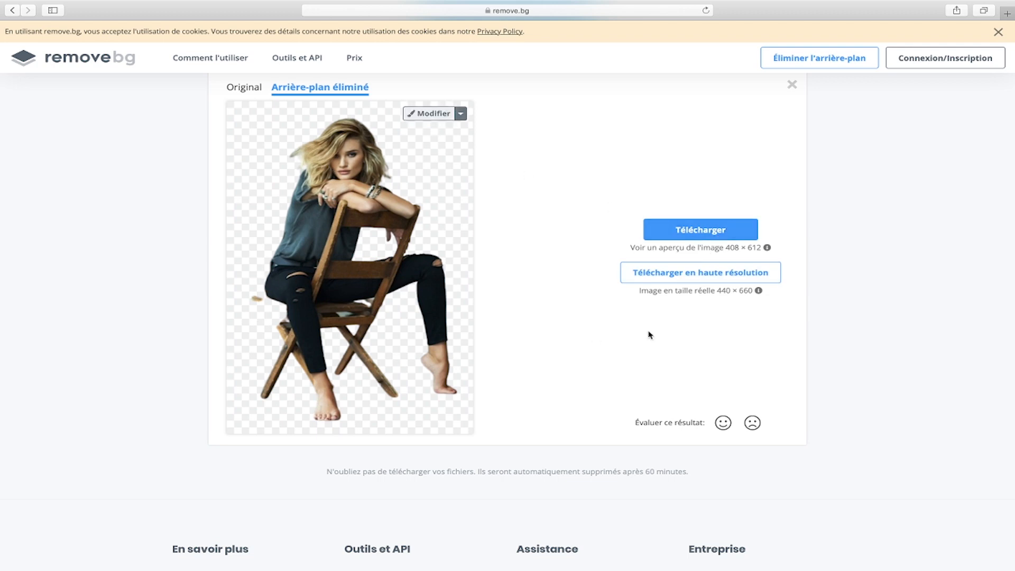
{"action": "left_click", "coordinate": [683, 236]}
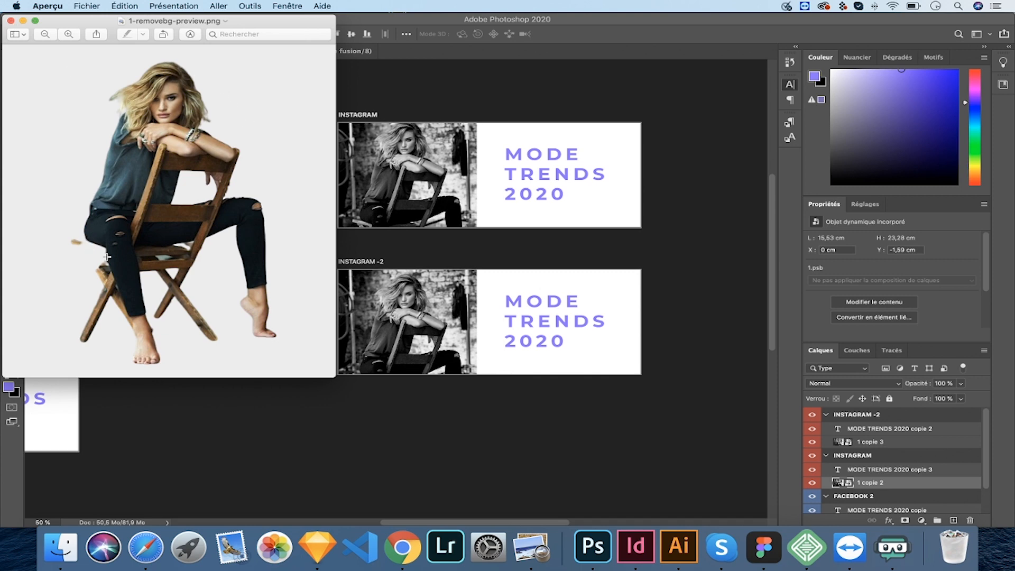
{"action": "left_click", "coordinate": [11, 21]}
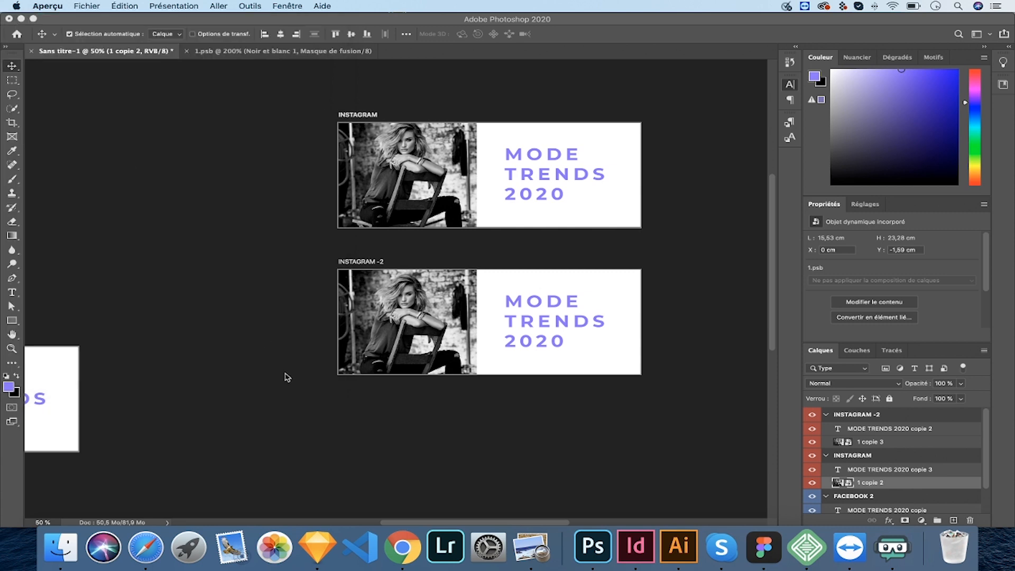
Return to the remove.bg page in Safari and show the list of downloaded files
{"action": "left_click", "coordinate": [153, 550]}
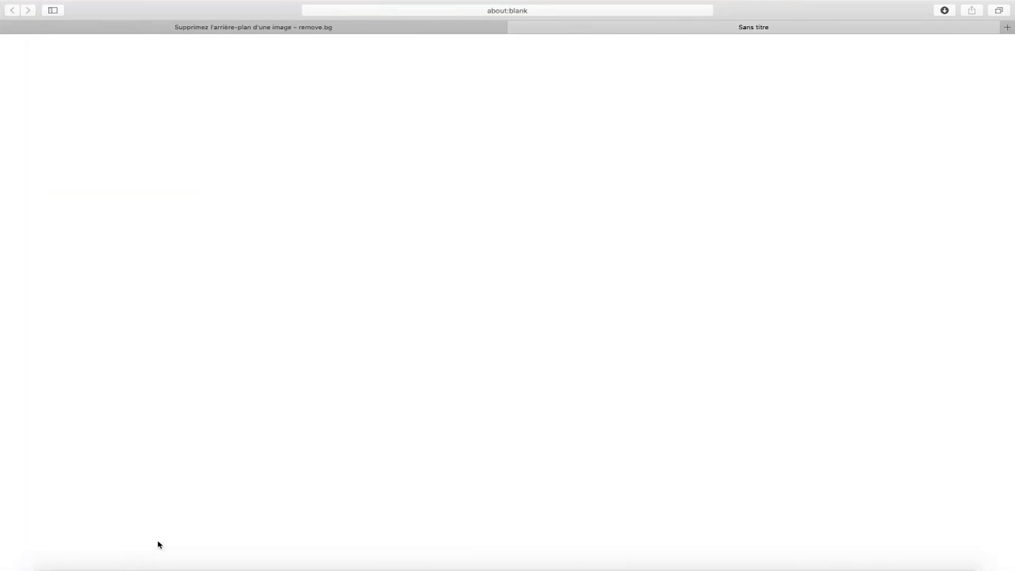
{"action": "left_click", "coordinate": [246, 28]}
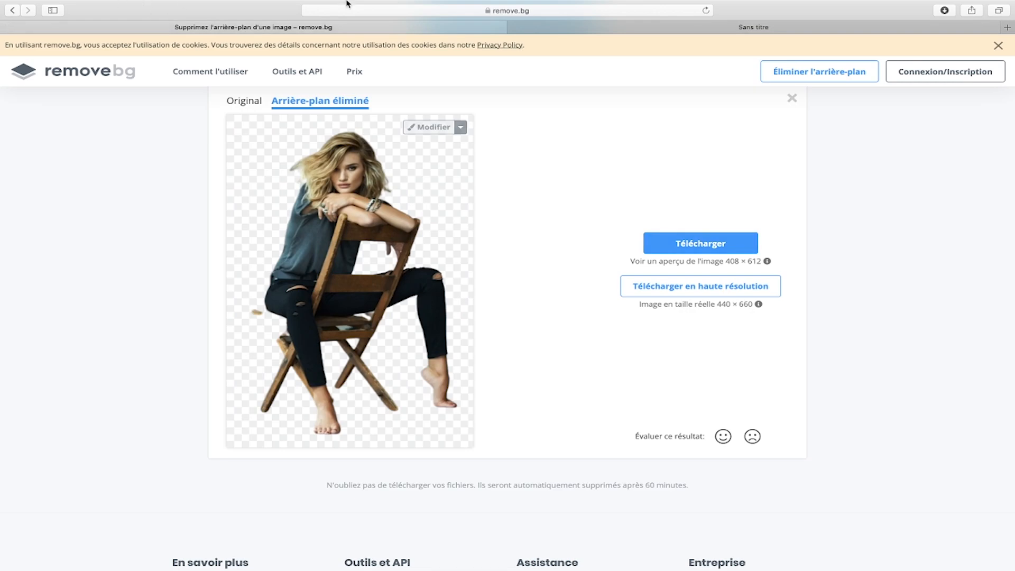
{"action": "left_click", "coordinate": [945, 11]}
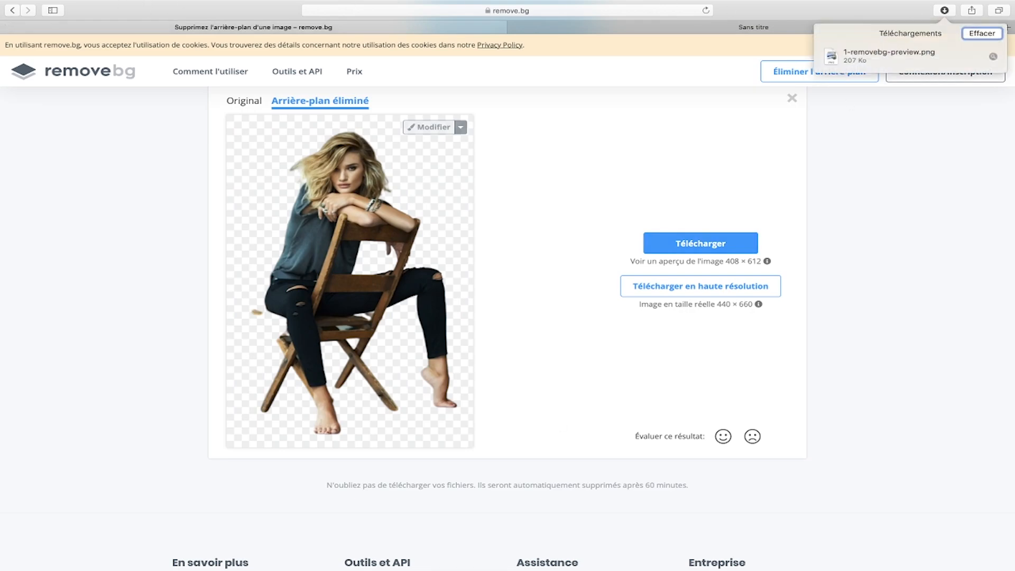
Switch to Photoshop, open the contents of the INSTAGRAM -2 photo's smart object and hide its Niveaux 1 and Noir et blanc 1 layers
{"action": "left_click", "coordinate": [593, 544]}
{"action": "left_click", "coordinate": [403, 308]}
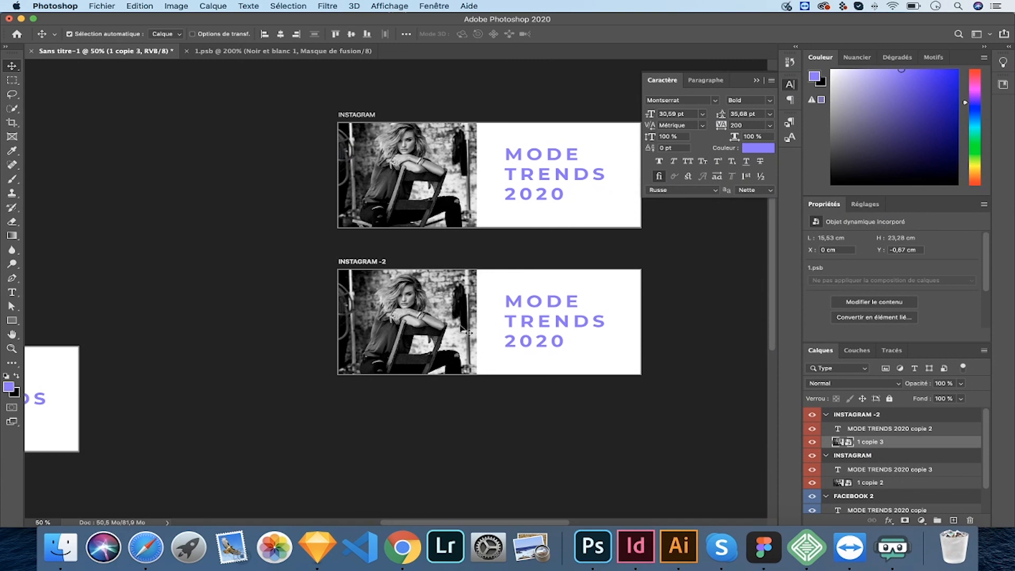
{"action": "double_click", "coordinate": [849, 443]}
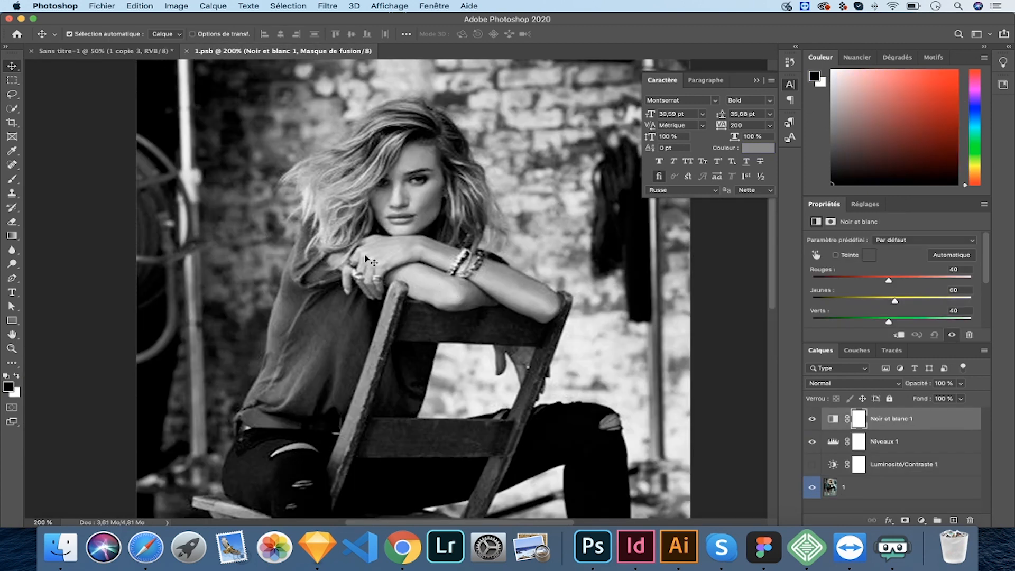
{"action": "key", "text": "super+1"}
{"action": "left_click", "coordinate": [812, 442]}
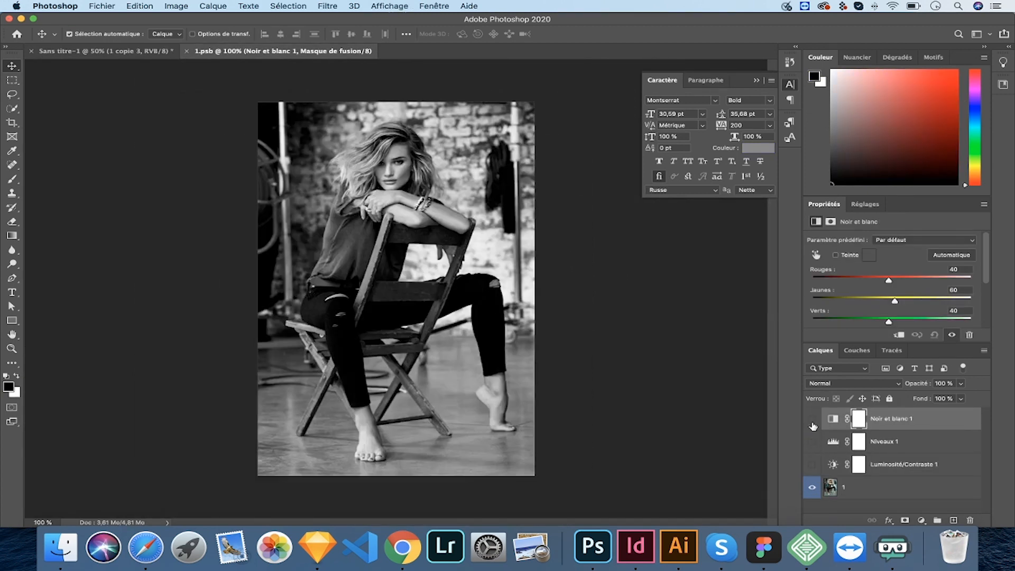
{"action": "left_click", "coordinate": [812, 418]}
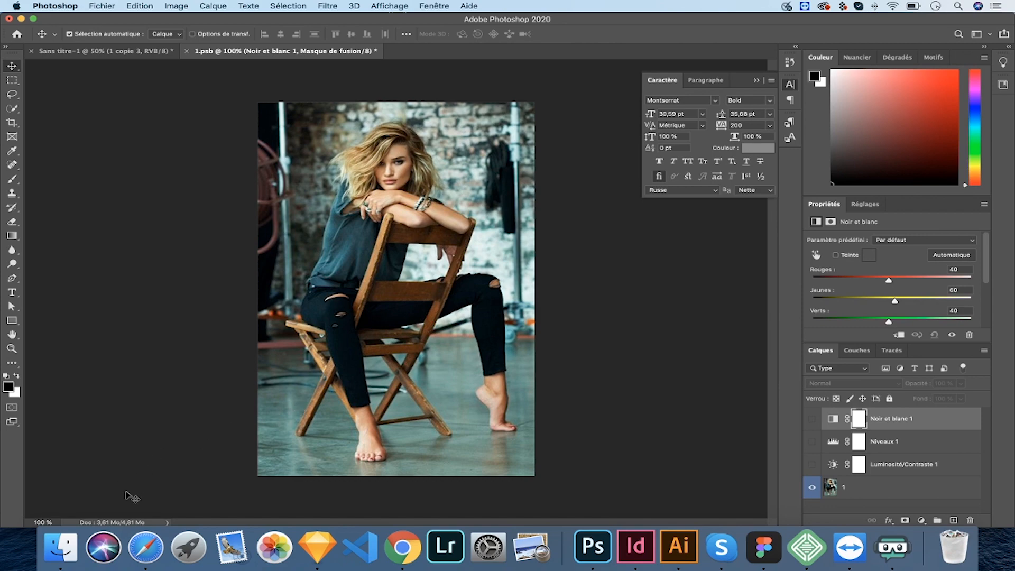
Place the downloaded 1-removebg-preview.png from Safari into 1.psb, scaled and aligned to overlay the figure in the original photo
{"action": "left_click", "coordinate": [129, 537]}
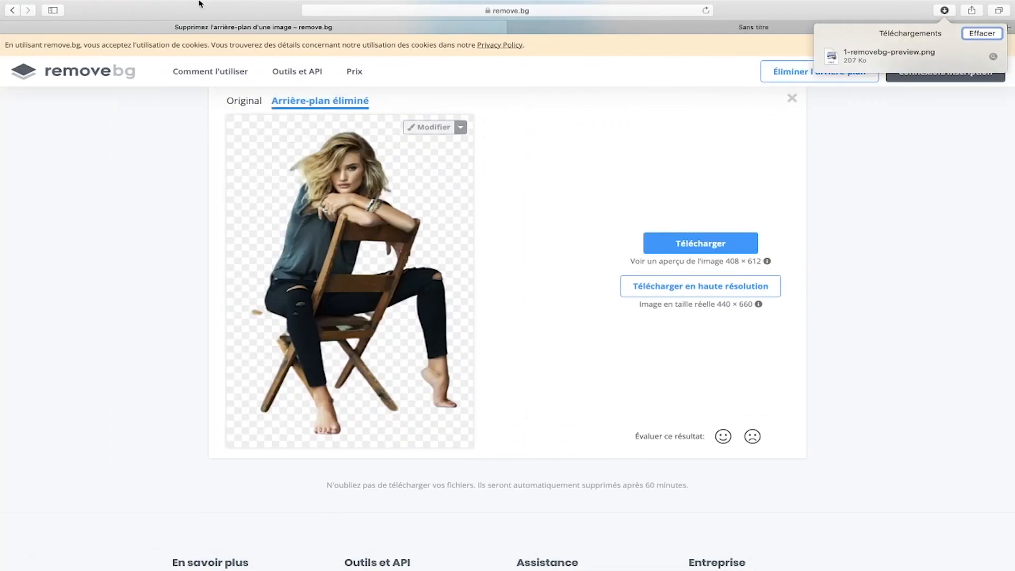
{"action": "left_click", "coordinate": [36, 22]}
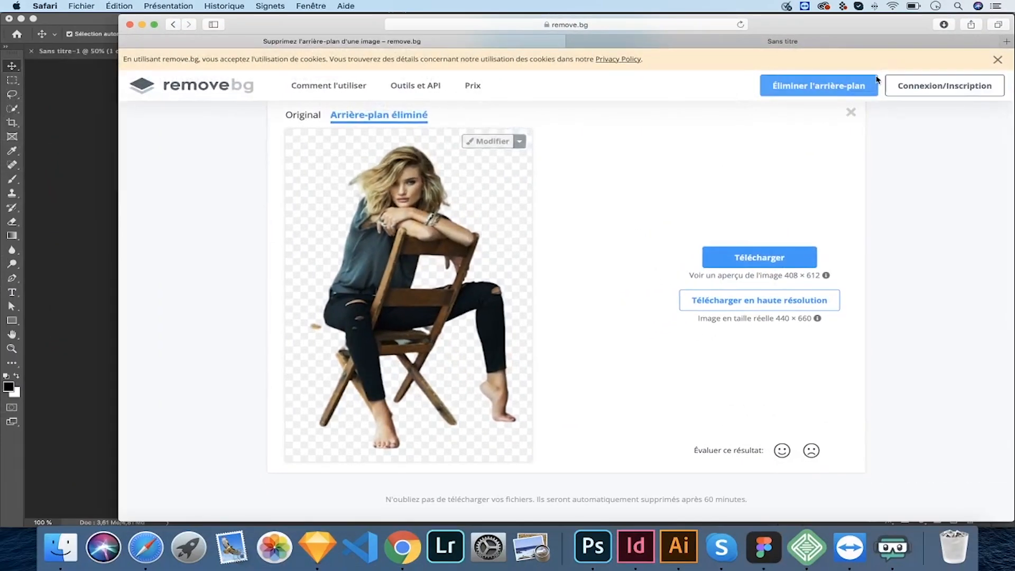
{"action": "left_click_drag", "start_coordinate": [872, 77], "coordinate": [280, 311]}
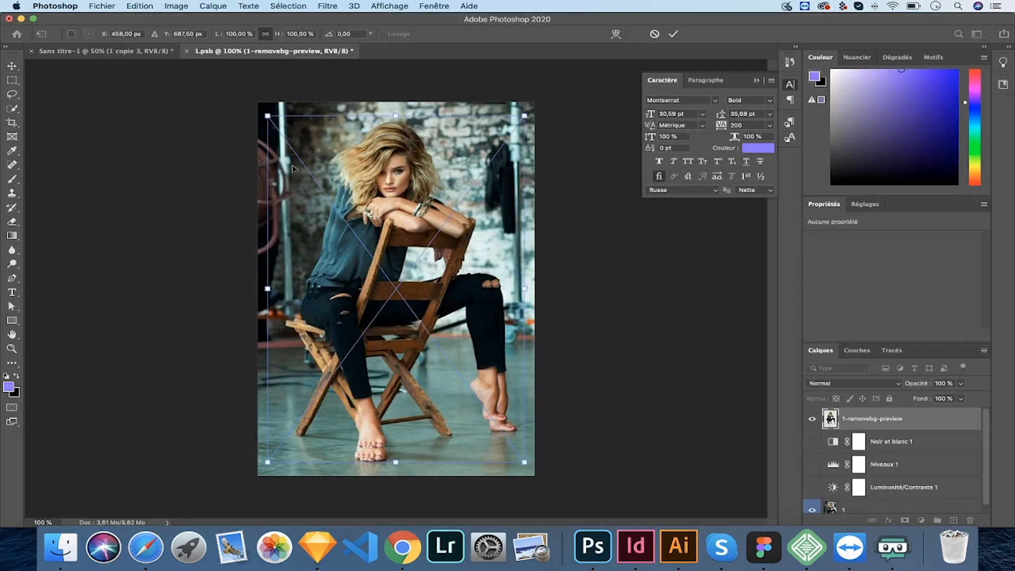
{"action": "mouse_move", "coordinate": [268, 116]}
{"action": "left_mouse_down"}
{"action": "mouse_move", "coordinate": [245, 105]}
{"action": "mouse_move", "coordinate": [261, 109]}
{"action": "left_mouse_up"}
{"action": "key", "text": "Return"}
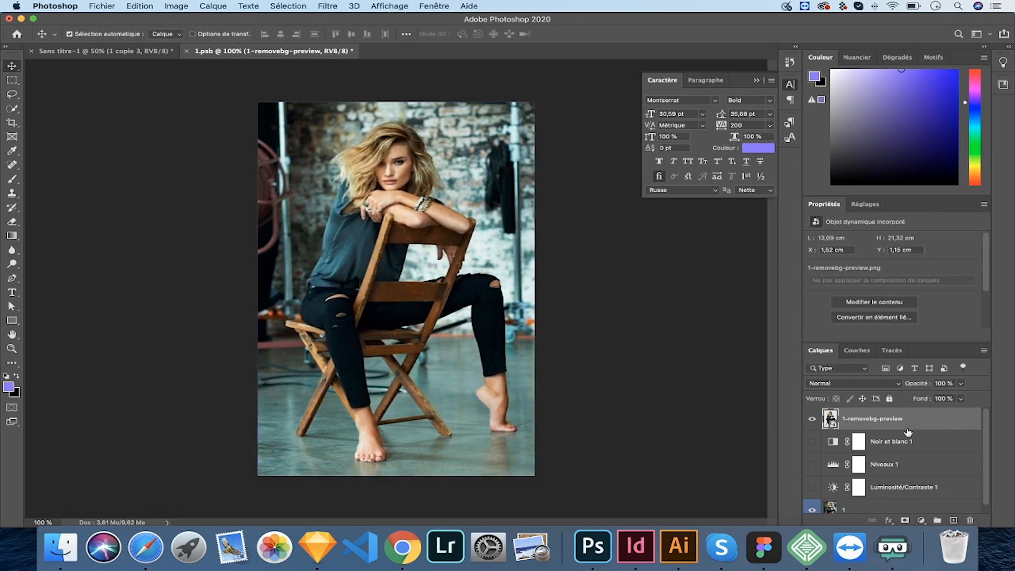
{"action": "scroll", "coordinate": [901, 431], "scroll_direction": "down", "scroll_amount": 1}
{"action": "scroll", "coordinate": [888, 429], "scroll_direction": "up", "scroll_amount": 1}
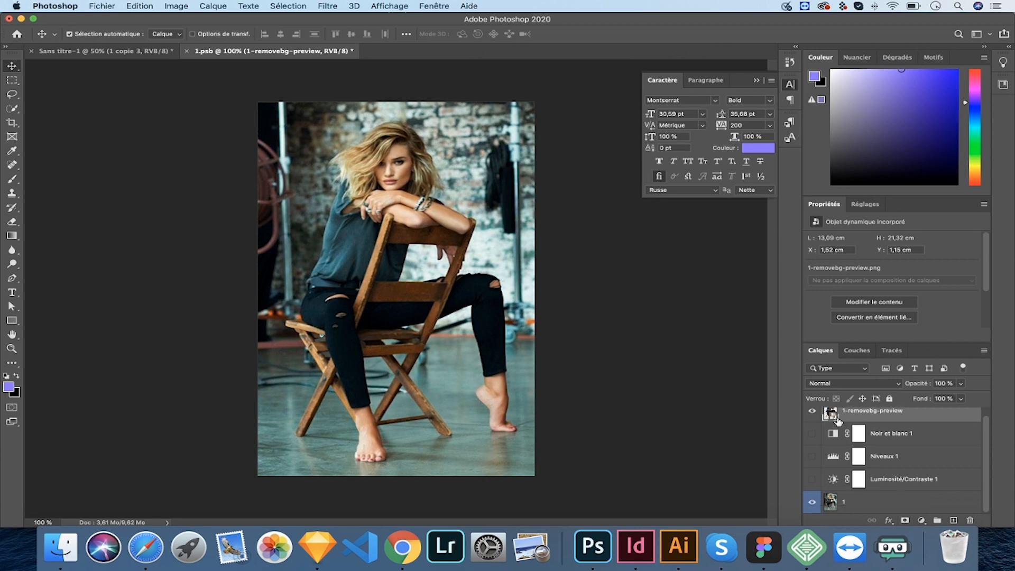
{"action": "double_click", "coordinate": [831, 420]}
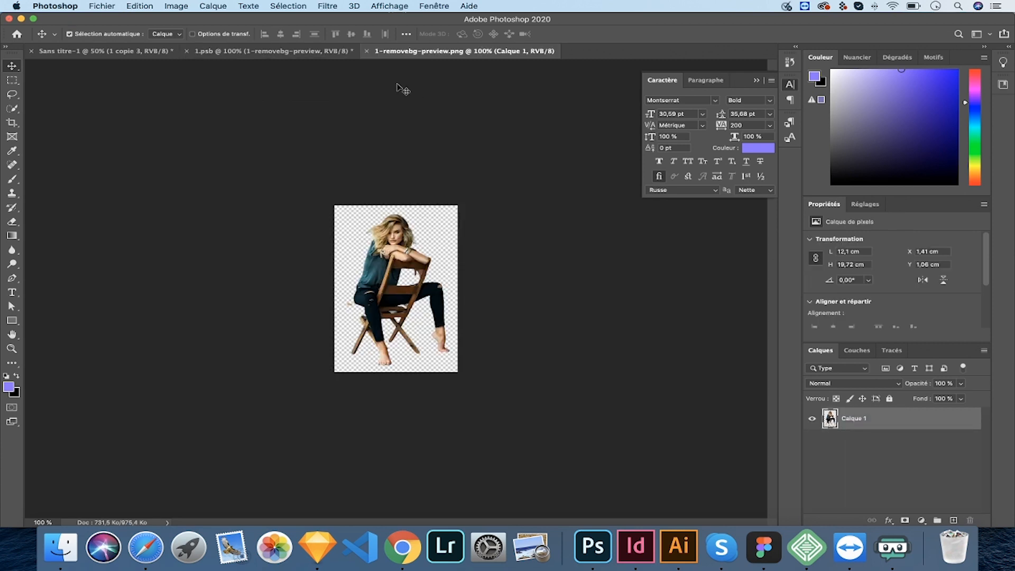
{"action": "left_click", "coordinate": [365, 51]}
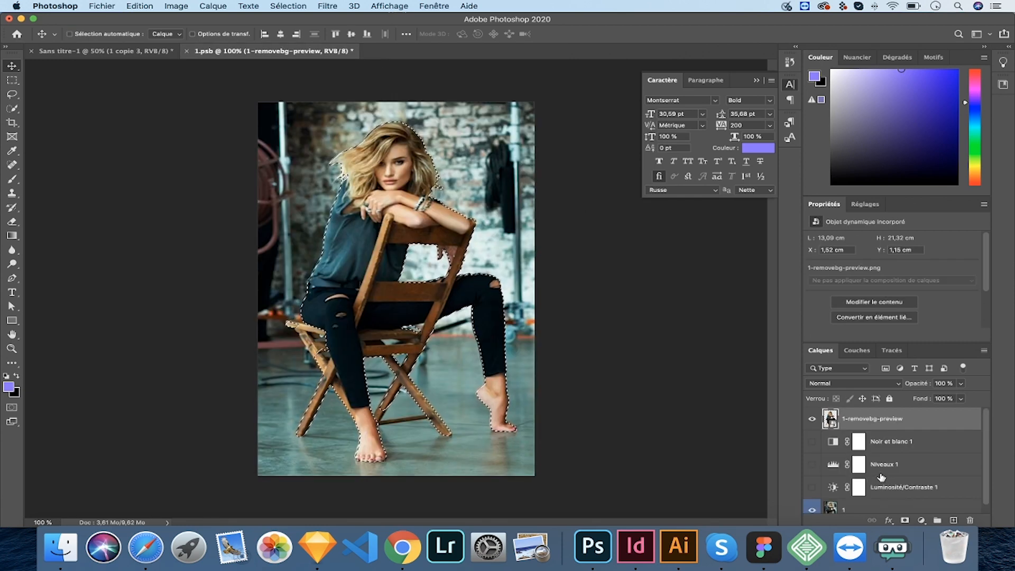
Load the 1-removebg-preview cutout's outline as a selection and add it as a layer mask to photo layer 1
{"action": "left_click", "coordinate": [831, 419], "text": "super"}
{"action": "scroll", "coordinate": [870, 449], "scroll_direction": "down", "scroll_amount": 1}
{"action": "left_click", "coordinate": [867, 505]}
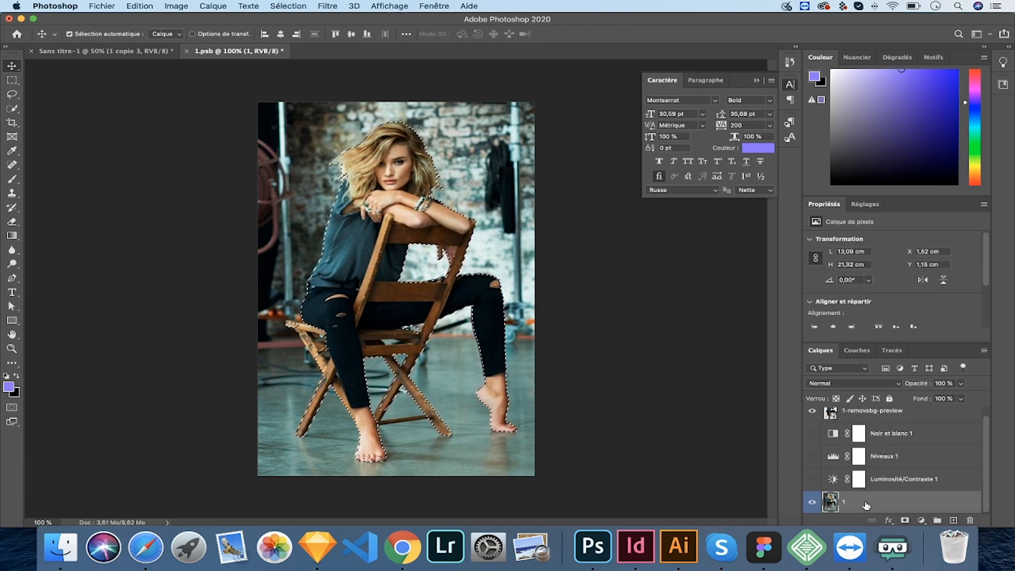
{"action": "left_click", "coordinate": [906, 523]}
Hide the 1-removebg-preview layer and toggle the visibility of masked layer 1 off and back on
{"action": "scroll", "coordinate": [876, 466], "scroll_direction": "up", "scroll_amount": 1}
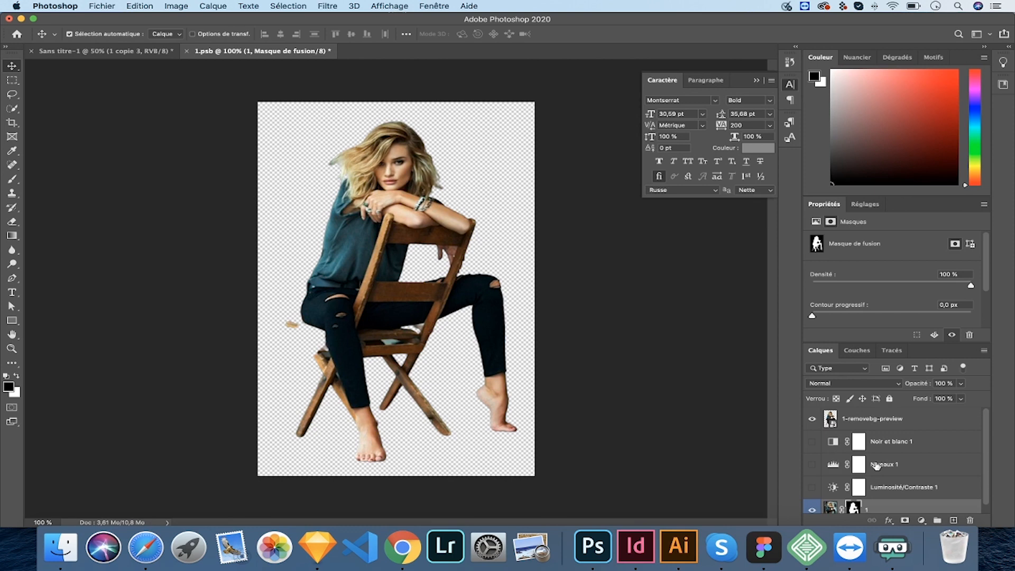
{"action": "left_click", "coordinate": [869, 424]}
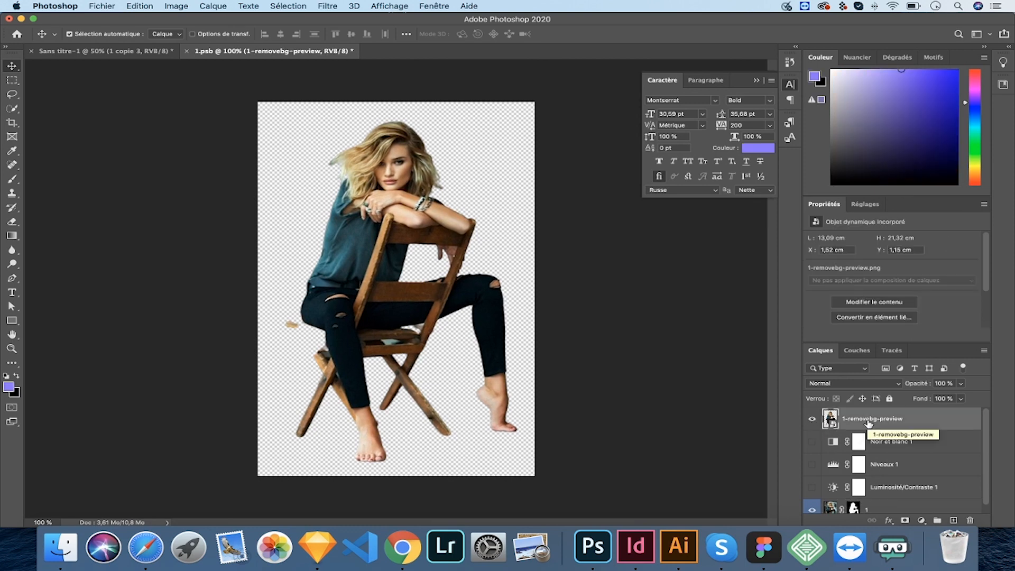
{"action": "left_click", "coordinate": [812, 419]}
{"action": "scroll", "coordinate": [826, 502], "scroll_direction": "down", "scroll_amount": 1}
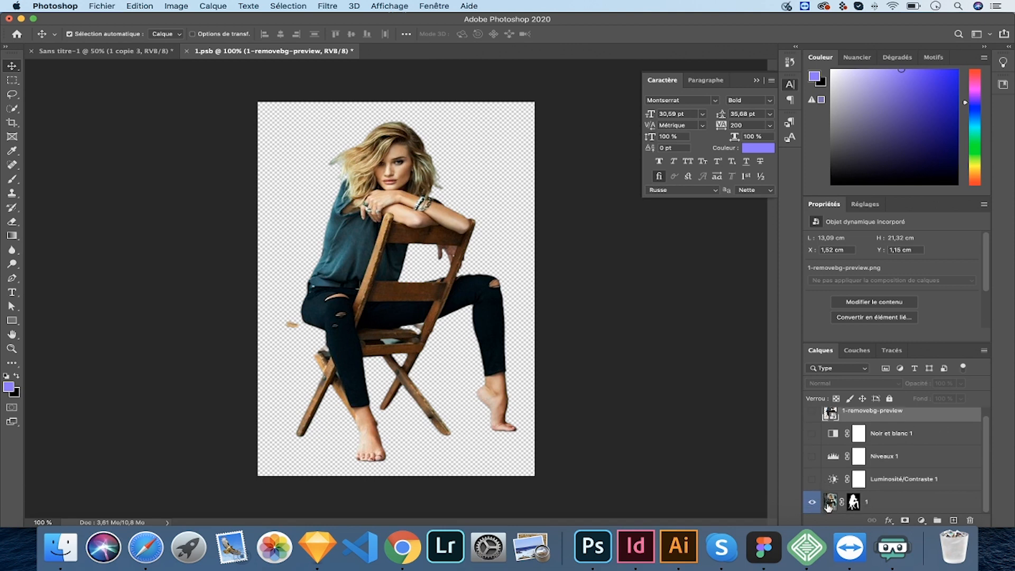
{"action": "left_click", "coordinate": [886, 508]}
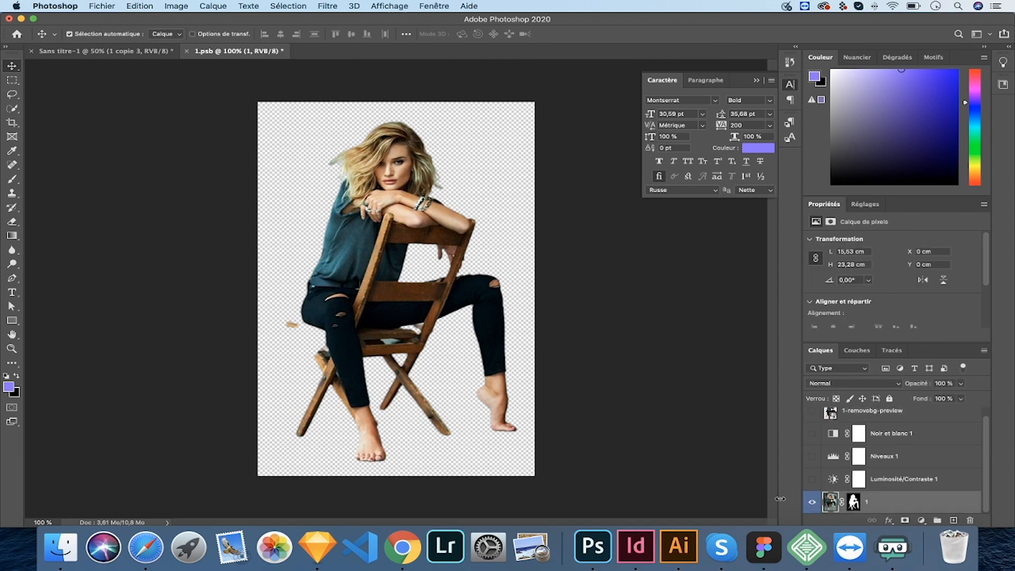
{"action": "left_click", "coordinate": [813, 504]}
{"action": "left_click", "coordinate": [813, 503]}
Paint on layer 1's mask with a 65 px brush to restore the missing chair seat edge and erase the surplus background beside it
{"action": "key", "text": "super+plus"}
{"action": "key", "text": "super+plus"}
{"action": "key", "text": "super+plus"}
{"action": "left_click_drag", "start_coordinate": [315, 346], "coordinate": [408, 130]}
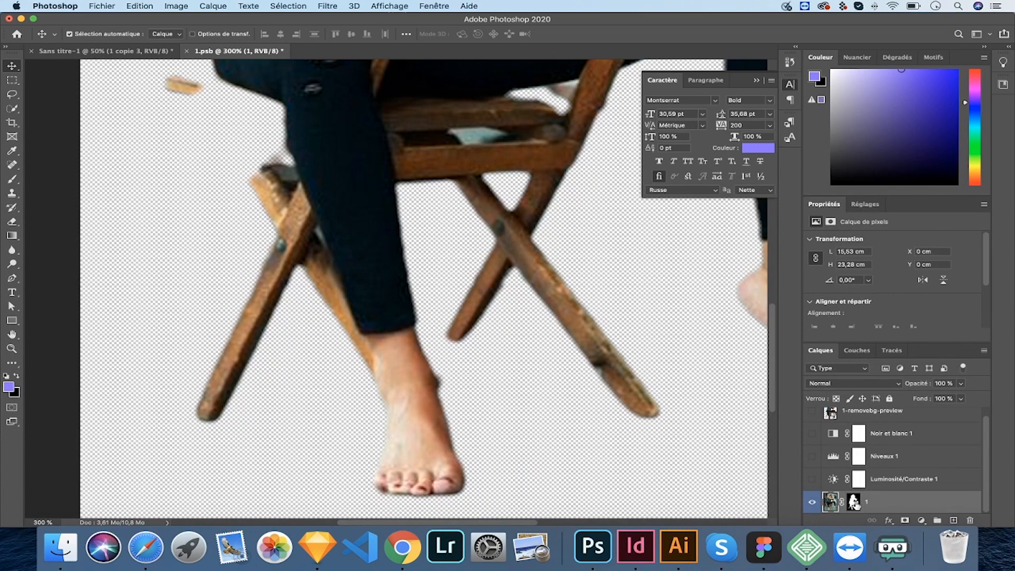
{"action": "left_click", "coordinate": [854, 502]}
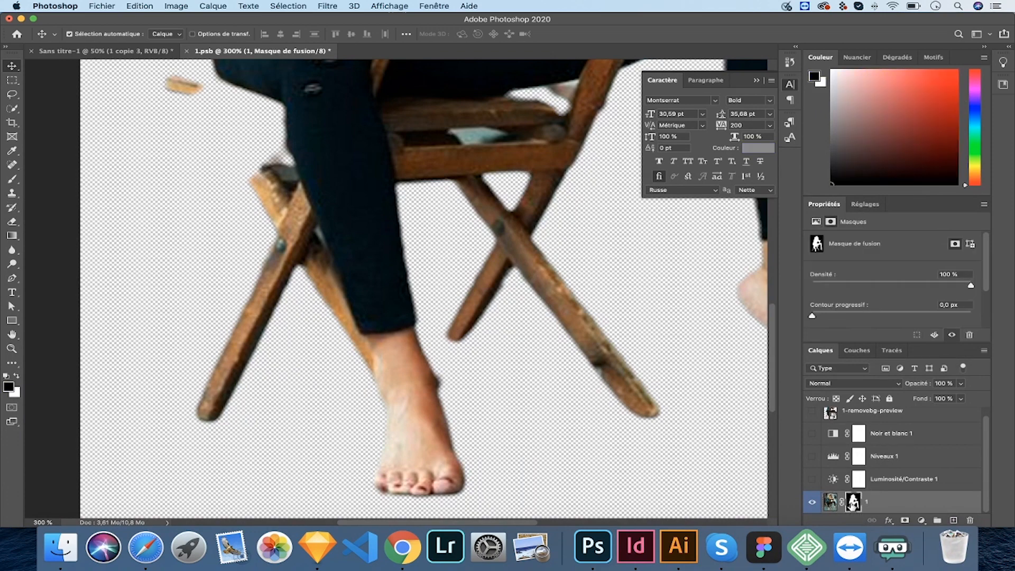
{"action": "left_click", "coordinate": [13, 179]}
{"action": "left_click", "coordinate": [87, 34]}
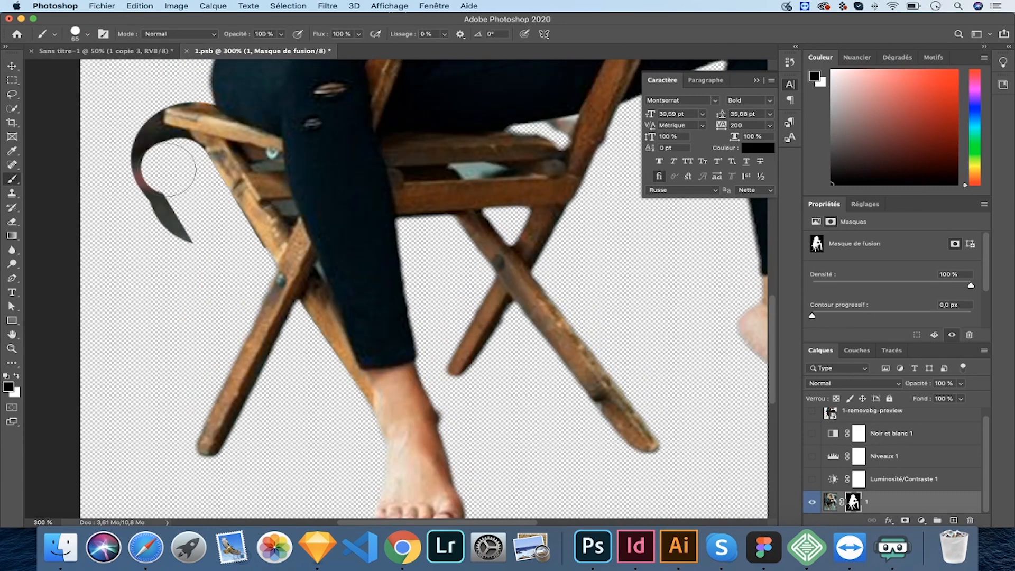
{"action": "left_click_drag", "start_coordinate": [169, 174], "coordinate": [156, 218]}
{"action": "left_click_drag", "start_coordinate": [158, 153], "coordinate": [140, 126]}
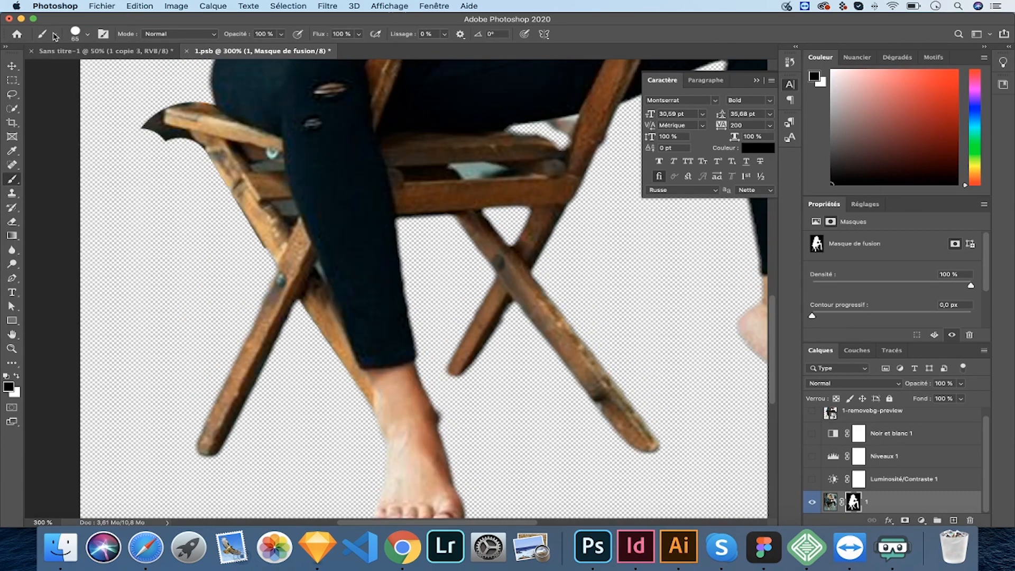
Set the hard round brush to 15 px and mask out the remaining dark background around the restored seat corner
{"action": "left_click", "coordinate": [55, 35]}
{"action": "left_click", "coordinate": [88, 35]}
{"action": "left_click_drag", "start_coordinate": [82, 68], "coordinate": [74, 68]}
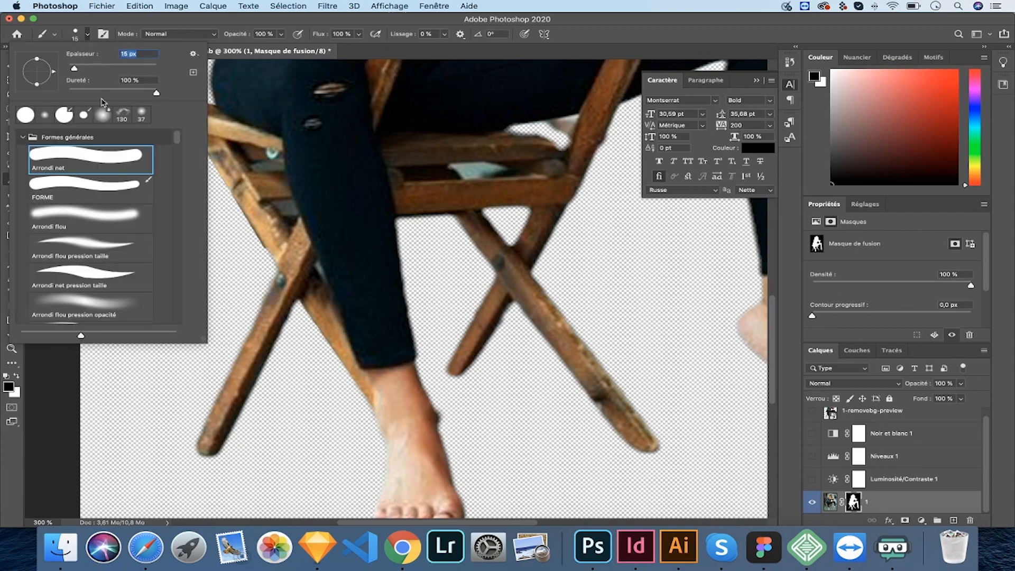
{"action": "left_click", "coordinate": [268, 268]}
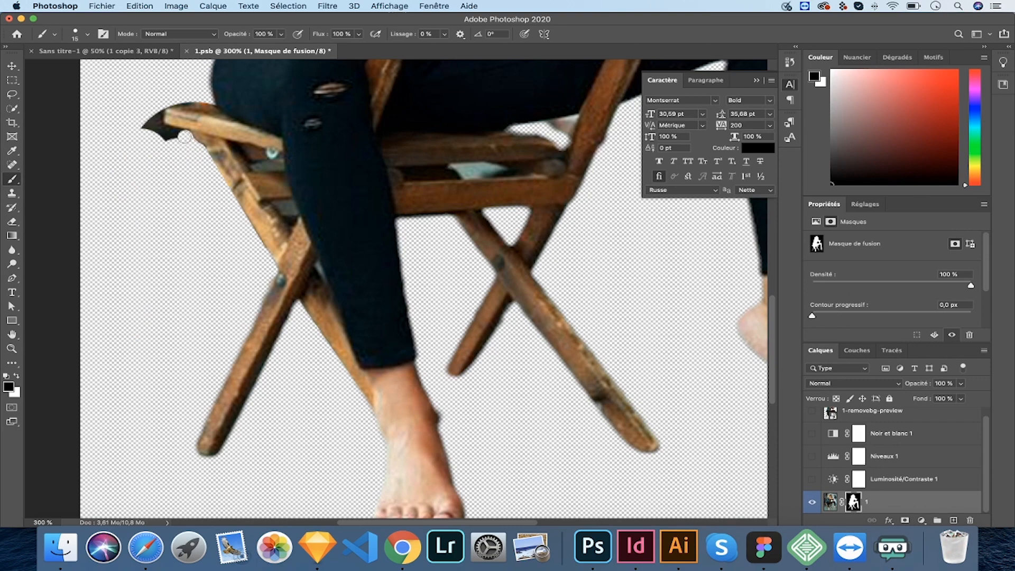
{"action": "mouse_move", "coordinate": [160, 129]}
{"action": "left_mouse_down"}
{"action": "mouse_move", "coordinate": [174, 133]}
{"action": "mouse_move", "coordinate": [162, 127]}
{"action": "left_mouse_up"}
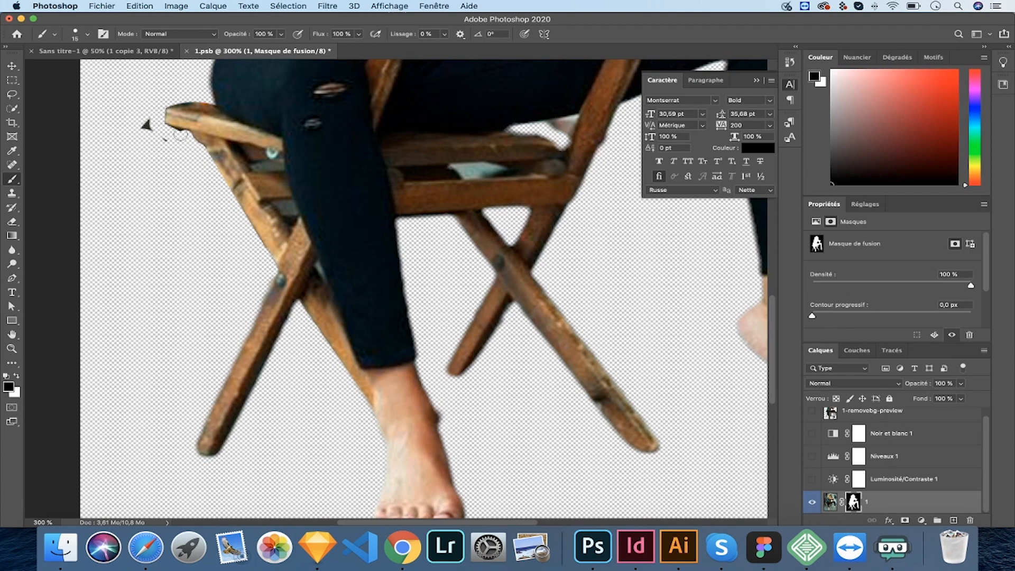
{"action": "mouse_move", "coordinate": [165, 138]}
{"action": "left_mouse_down"}
{"action": "mouse_move", "coordinate": [138, 132]}
{"action": "mouse_move", "coordinate": [165, 105]}
{"action": "left_mouse_up"}
Mask out the rough edge along the top of the raised thigh near the knee and undo the last brush stroke
{"action": "scroll", "coordinate": [166, 101], "scroll_direction": "up", "scroll_amount": 5}
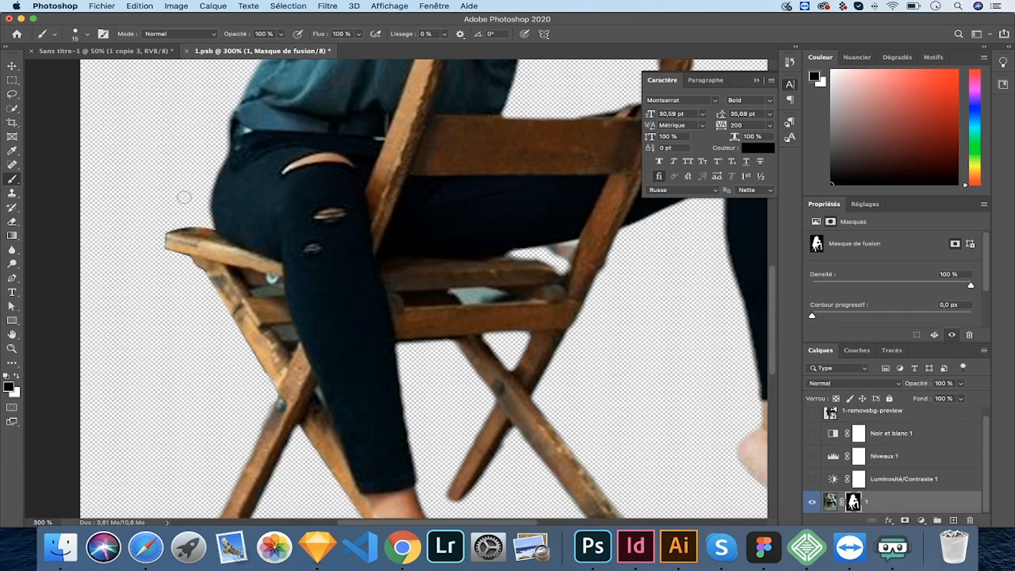
{"action": "scroll", "coordinate": [186, 199], "scroll_direction": "up", "scroll_amount": 6}
{"action": "scroll", "coordinate": [187, 199], "scroll_direction": "right", "scroll_amount": 4}
{"action": "scroll", "coordinate": [187, 198], "scroll_direction": "down", "scroll_amount": 4}
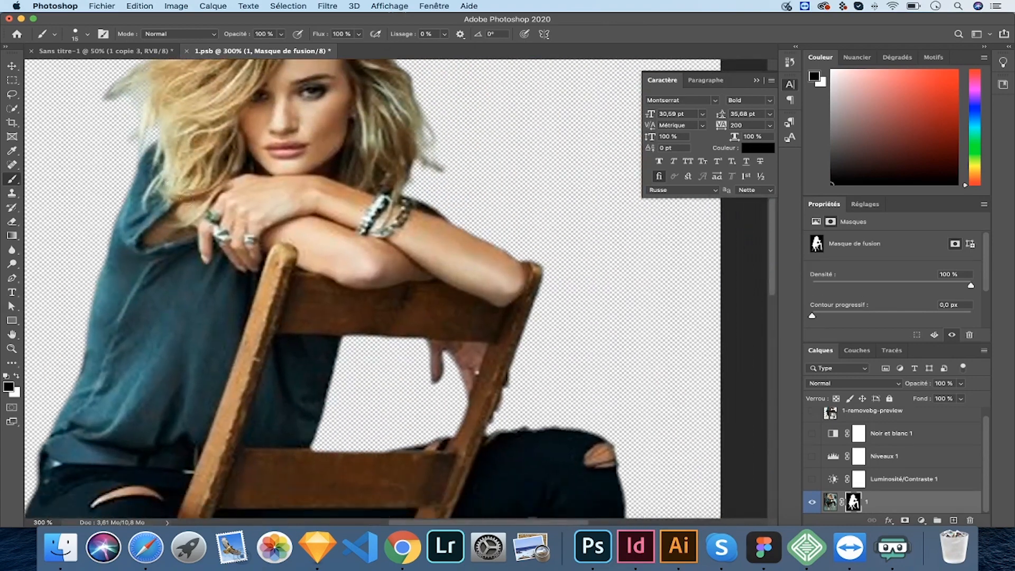
{"action": "scroll", "coordinate": [187, 199], "scroll_direction": "down", "scroll_amount": 1}
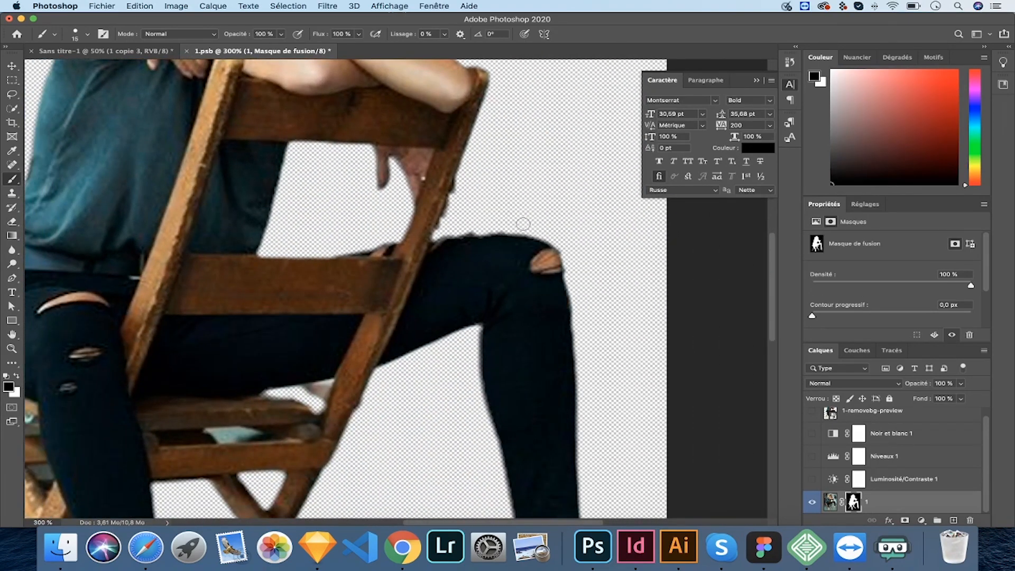
{"action": "left_click", "coordinate": [508, 228]}
{"action": "left_click", "coordinate": [451, 229], "text": "shift"}
{"action": "left_click", "coordinate": [517, 230]}
{"action": "key", "text": "super+z"}
Mask out the leftover edge beside the ankle of the front foot with a straight brush stroke
{"action": "scroll", "coordinate": [466, 224], "scroll_direction": "down", "scroll_amount": 8}
{"action": "scroll", "coordinate": [465, 224], "scroll_direction": "down", "scroll_amount": 10}
{"action": "scroll", "coordinate": [437, 228], "scroll_direction": "left", "scroll_amount": 5}
{"action": "scroll", "coordinate": [437, 229], "scroll_direction": "up", "scroll_amount": 10}
{"action": "scroll", "coordinate": [437, 228], "scroll_direction": "down", "scroll_amount": 13}
{"action": "left_click", "coordinate": [388, 149], "text": "shift"}
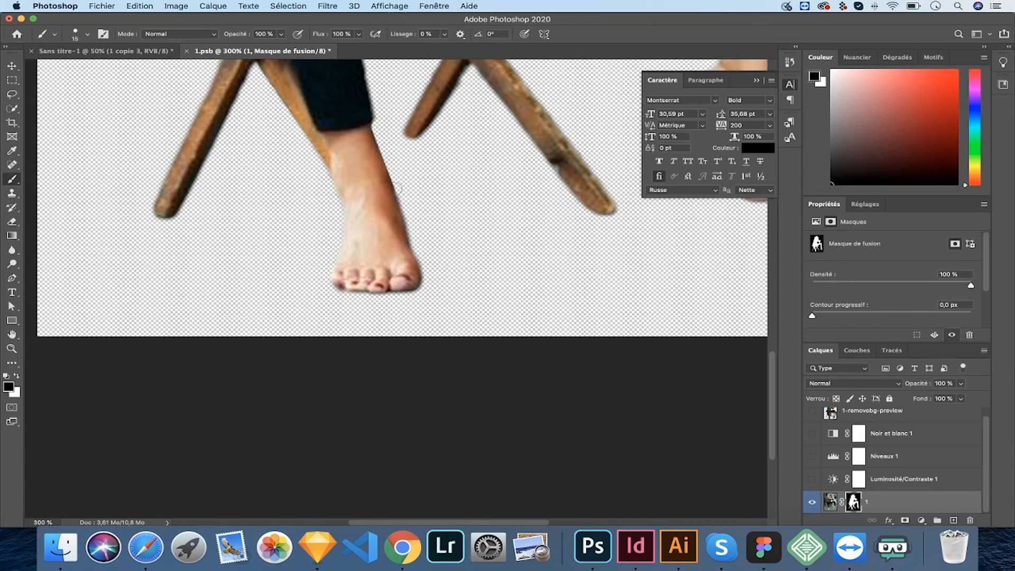
{"action": "scroll", "coordinate": [400, 196], "scroll_direction": "down", "scroll_amount": 6}
{"action": "scroll", "coordinate": [400, 198], "scroll_direction": "up", "scroll_amount": 18}
{"action": "scroll", "coordinate": [398, 198], "scroll_direction": "up", "scroll_amount": 10}
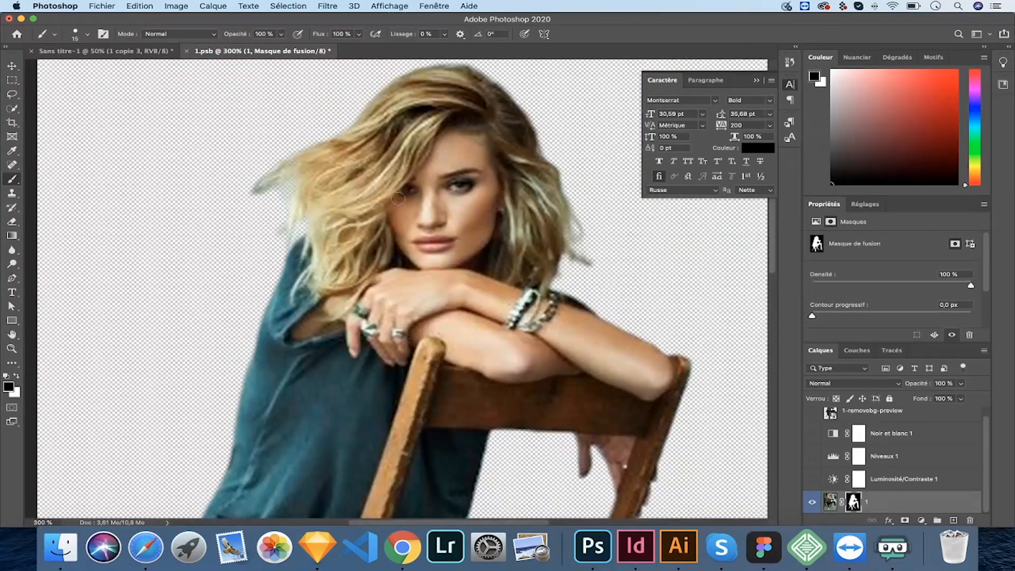
{"action": "scroll", "coordinate": [399, 198], "scroll_direction": "right", "scroll_amount": 2}
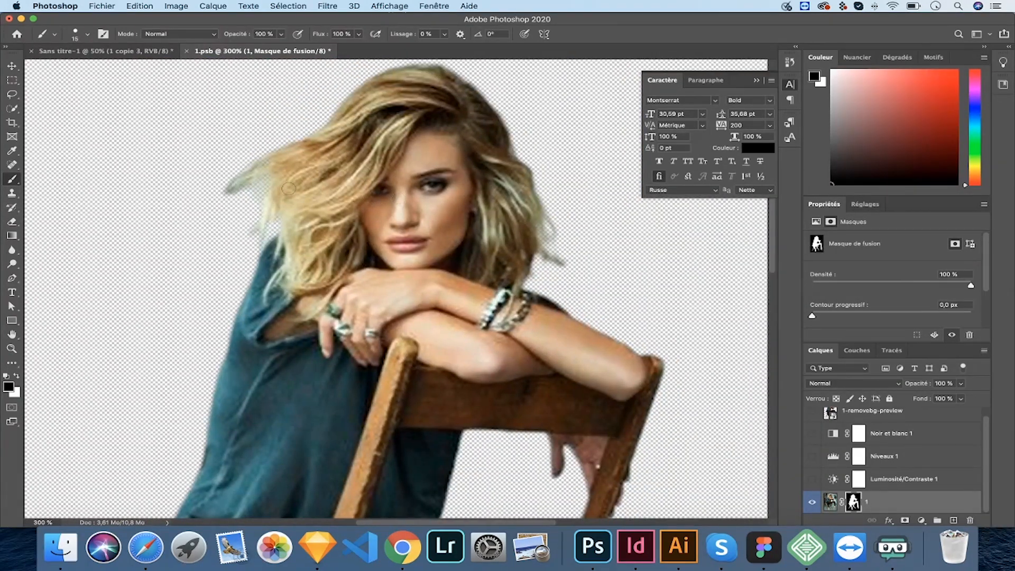
Show the Noir et blanc 1, Niveaux 1 and Luminosité/Contraste 1 adjustment layers over the cut-out, keep 1-removebg-preview hidden, and save 1.psb
{"action": "key", "text": "super+minus"}
{"action": "key", "text": "super+minus"}
{"action": "key", "text": "super+minus"}
{"action": "key", "text": "super+minus"}
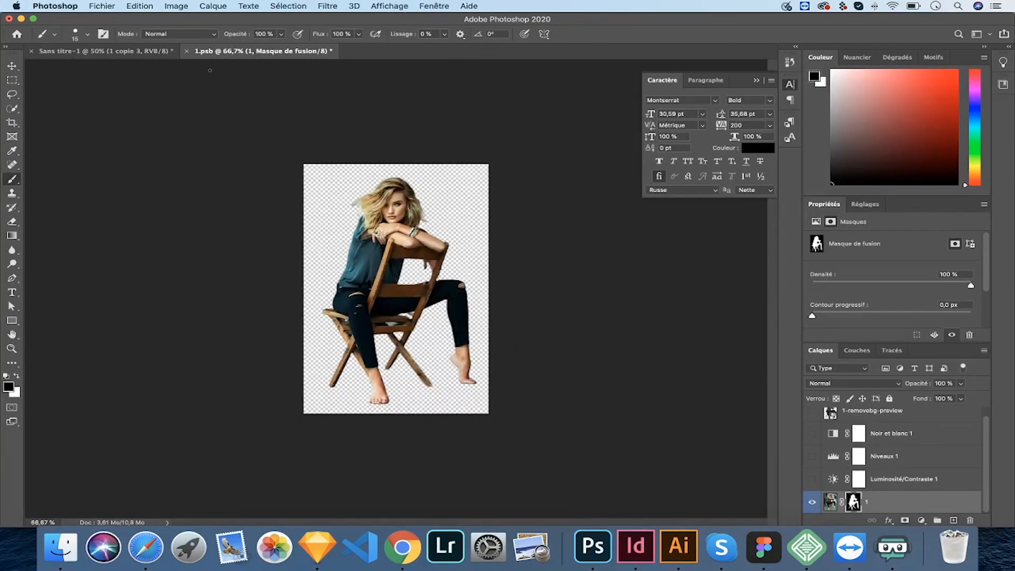
{"action": "key", "text": "super+plus"}
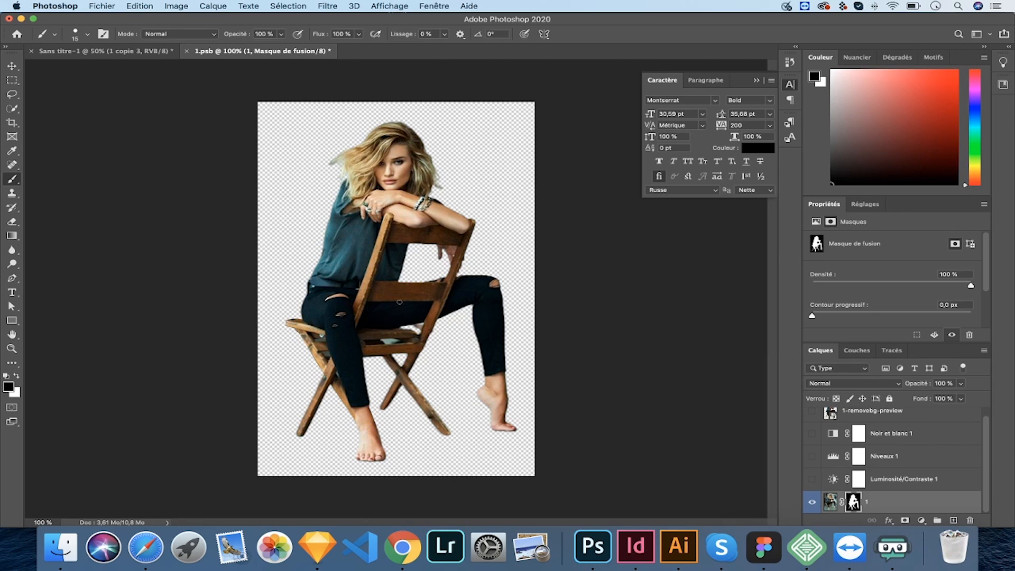
{"action": "left_click", "coordinate": [11, 67]}
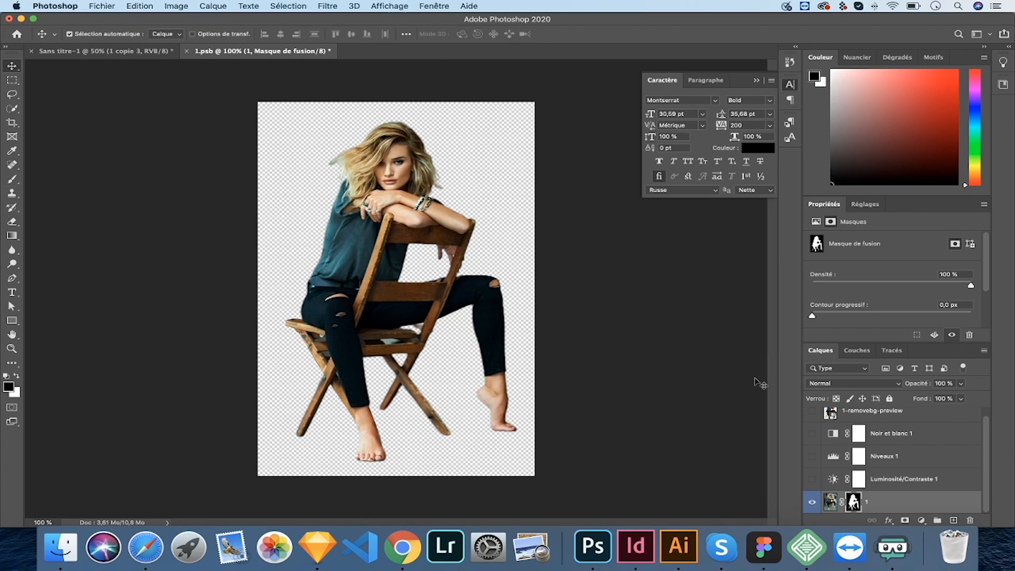
{"action": "left_click", "coordinate": [812, 434]}
{"action": "left_click", "coordinate": [813, 456]}
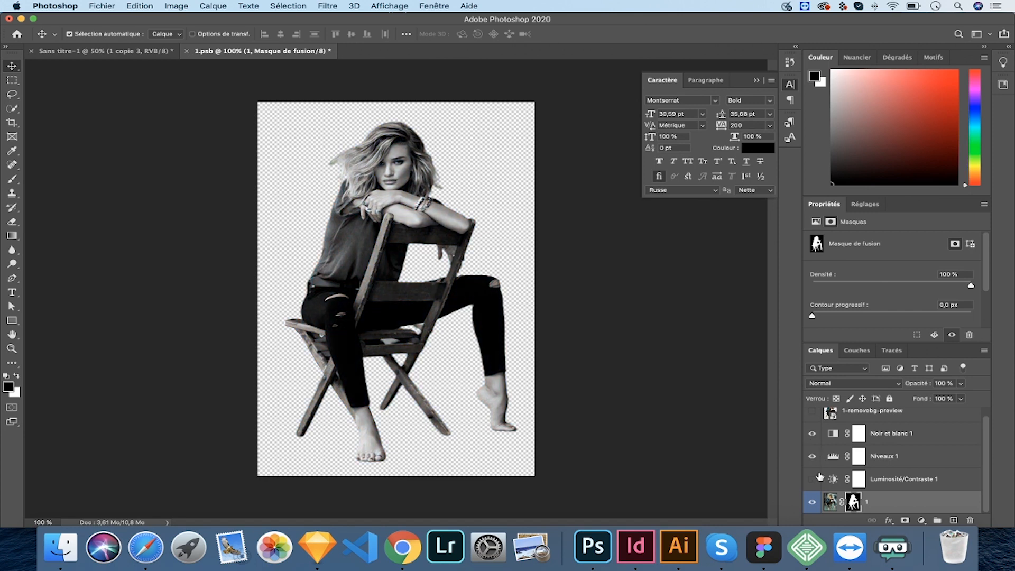
{"action": "left_click", "coordinate": [812, 478]}
{"action": "left_click", "coordinate": [814, 411]}
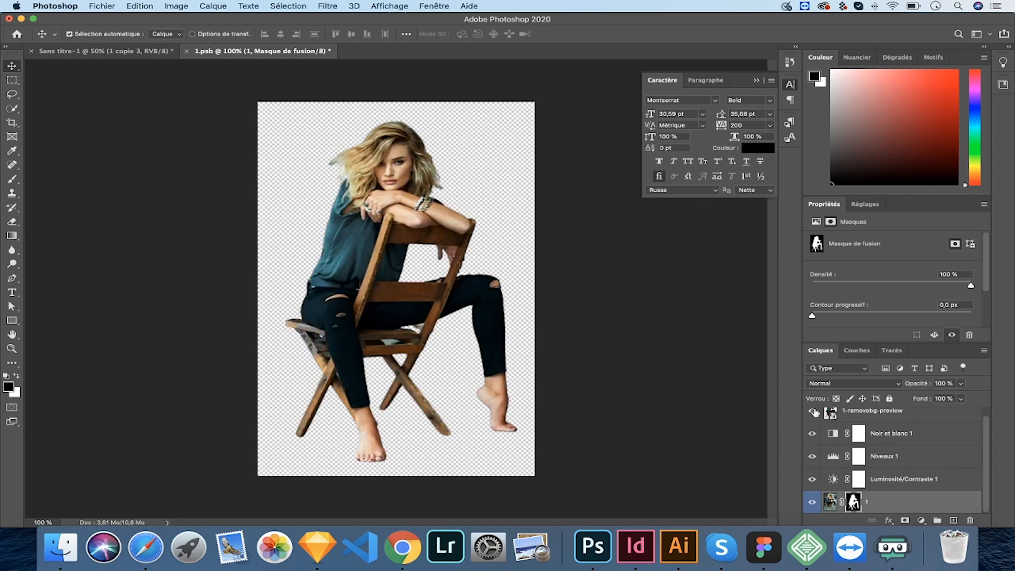
{"action": "left_click", "coordinate": [813, 411]}
{"action": "key", "text": "super+s"}
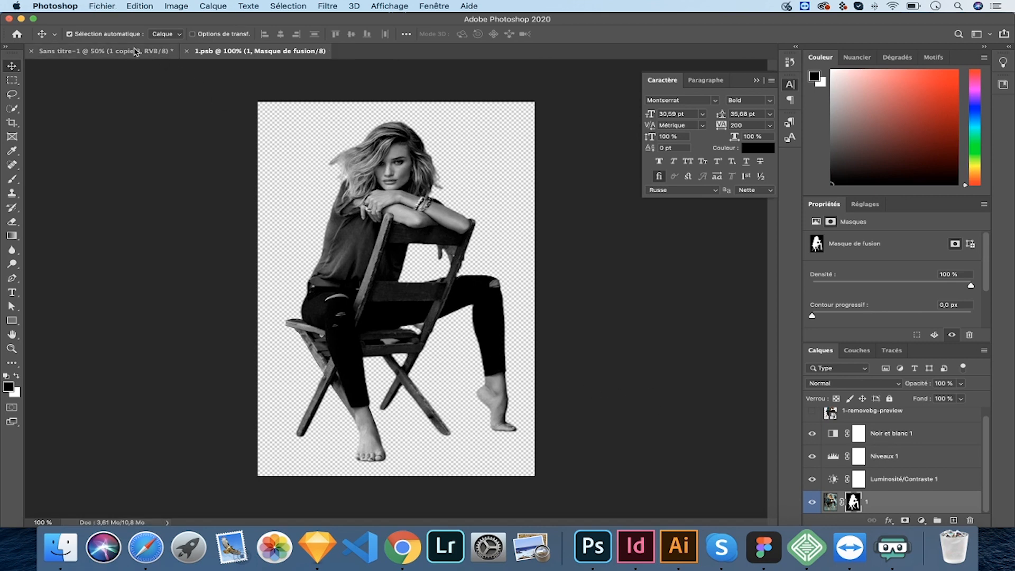
Return to the Sans titre-1 document and reposition the cut-out photos on the FACEBOOK and FACEBOOK 2 artboards
{"action": "left_click", "coordinate": [136, 52]}
{"action": "scroll", "coordinate": [320, 183], "scroll_direction": "left", "scroll_amount": 10}
{"action": "left_click_drag", "start_coordinate": [161, 191], "coordinate": [177, 195]}
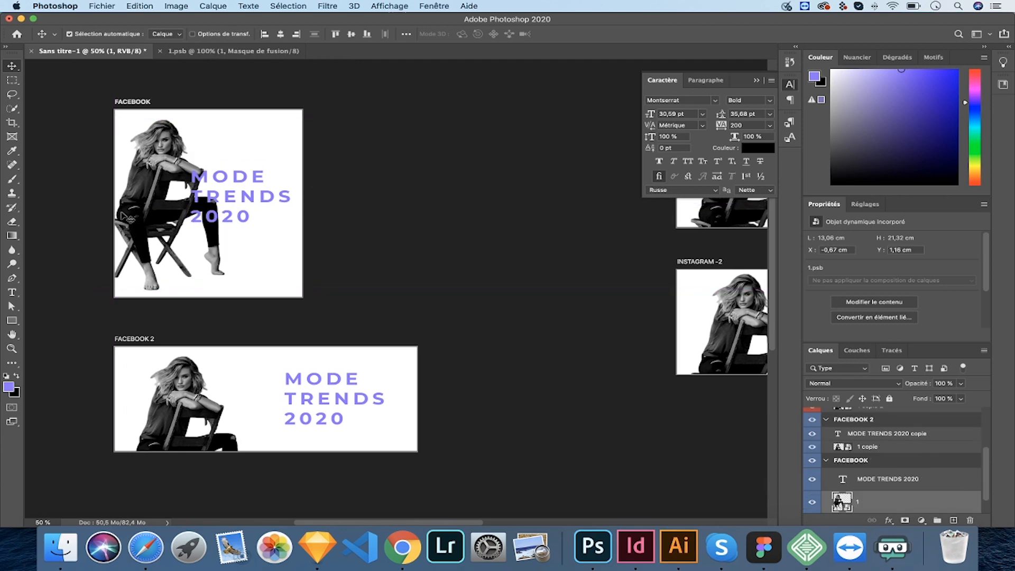
{"action": "mouse_move", "coordinate": [183, 408]}
{"action": "left_mouse_down"}
{"action": "mouse_move", "coordinate": [164, 405]}
{"action": "mouse_move", "coordinate": [168, 385]}
{"action": "mouse_move", "coordinate": [175, 400]}
{"action": "left_mouse_up"}
Enlarge the FACEBOOK 2 photo to about 19.24 × 31.43 cm, cropping it at the artboard's edges, and adjust the position of the title beside it
{"action": "scroll", "coordinate": [176, 407], "scroll_direction": "up", "scroll_amount": 2}
{"action": "scroll", "coordinate": [177, 407], "scroll_direction": "down", "scroll_amount": 5}
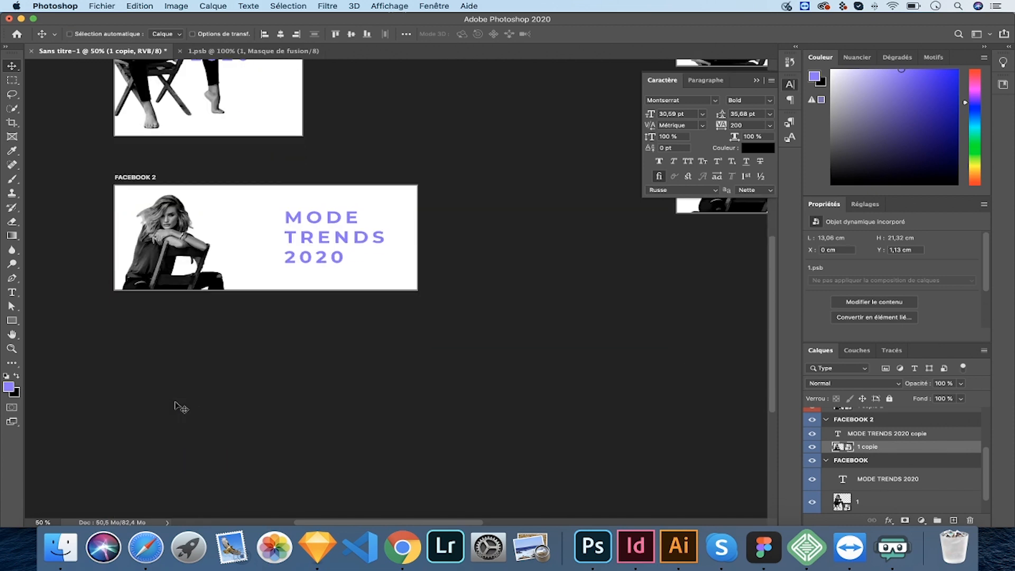
{"action": "key", "text": "ctrl+t"}
{"action": "left_click_drag", "start_coordinate": [238, 370], "coordinate": [297, 467]}
{"action": "left_click_drag", "start_coordinate": [254, 441], "coordinate": [244, 422]}
{"action": "key", "text": "Return"}
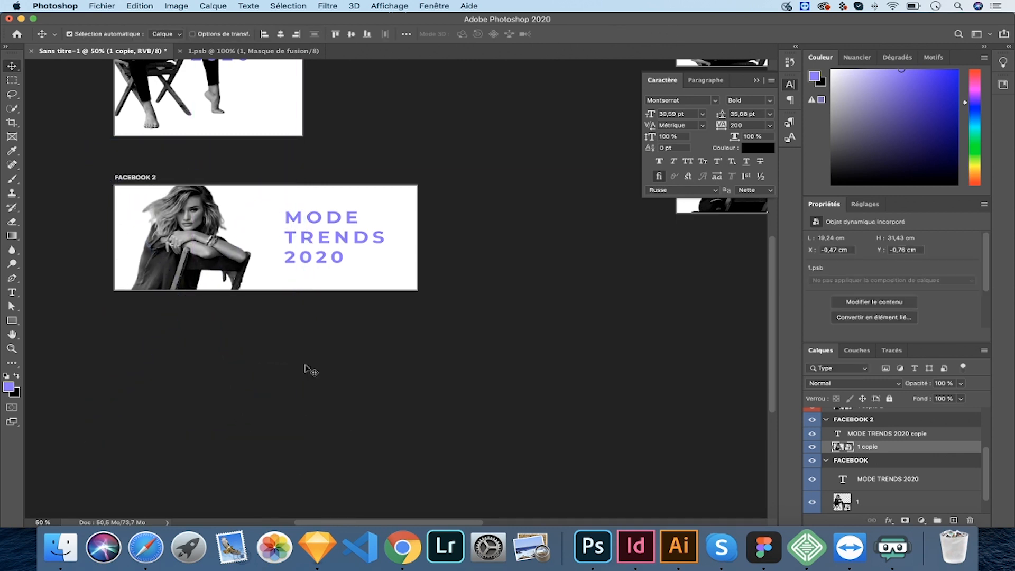
{"action": "left_click", "coordinate": [320, 224]}
{"action": "left_click_drag", "start_coordinate": [319, 224], "coordinate": [349, 224]}
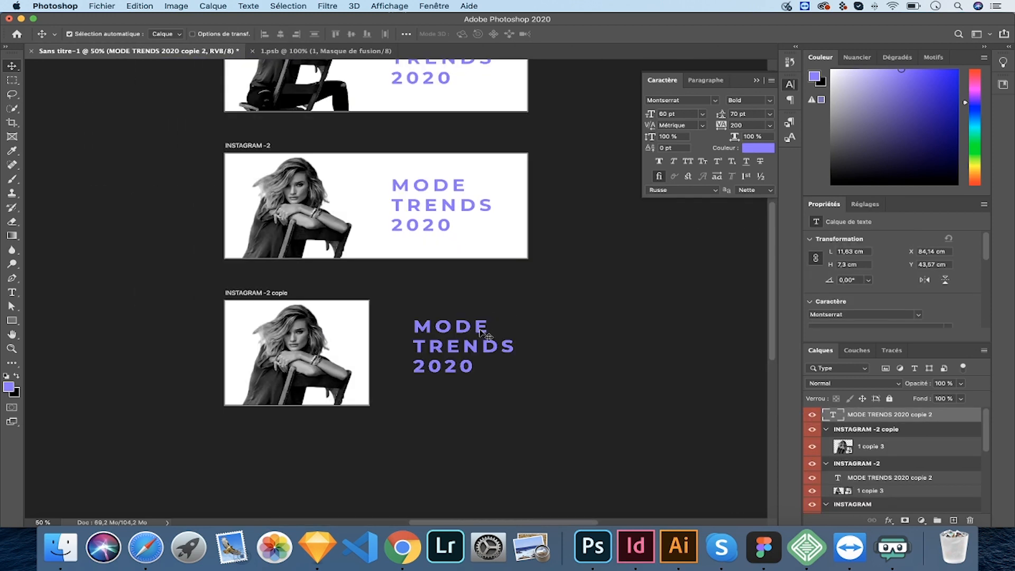
Move the stray MODE TRENDS 2020 title onto the photo on the INSTAGRAM -2 copie artboard and delete it
{"action": "left_click_drag", "start_coordinate": [482, 332], "coordinate": [122, 334]}
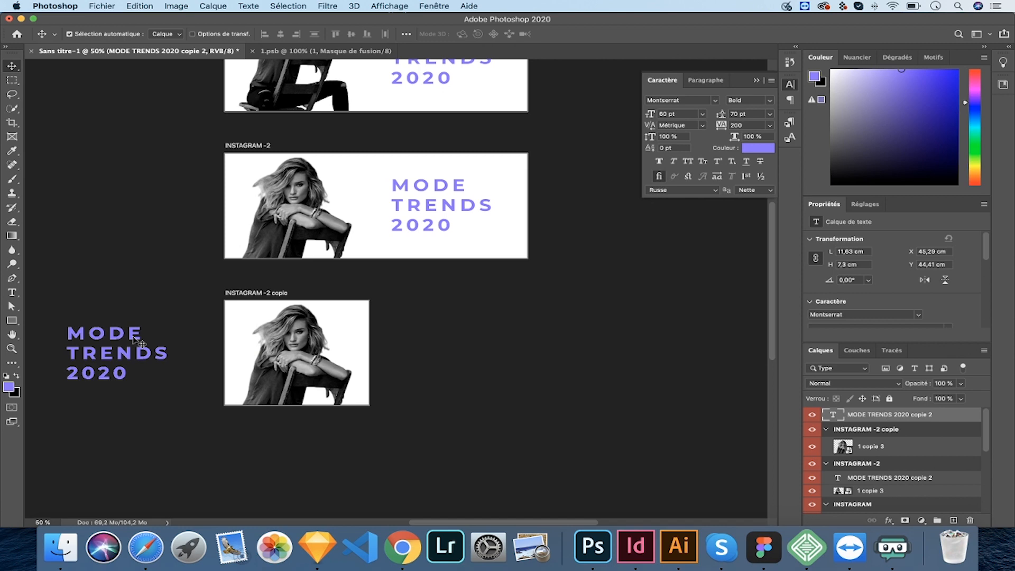
{"action": "left_click_drag", "start_coordinate": [132, 338], "coordinate": [305, 353]}
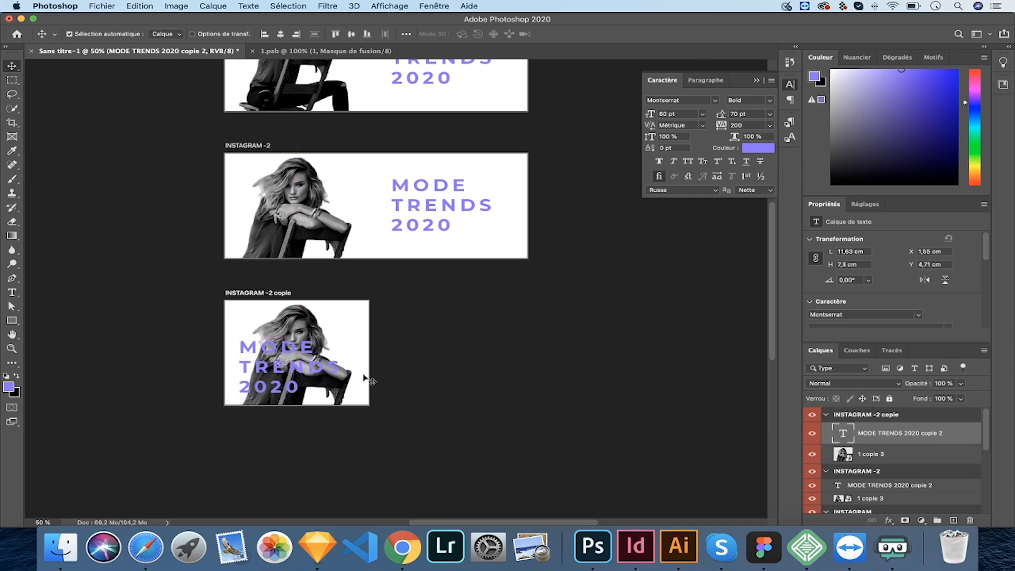
{"action": "key", "text": "Delete"}
Narrow the INSTAGRAM -2 copie artboard to about 901 px and rename it INSTAGRAM -3
{"action": "scroll", "coordinate": [365, 378], "scroll_direction": "up", "scroll_amount": 2}
{"action": "scroll", "coordinate": [365, 378], "scroll_direction": "down", "scroll_amount": 3}
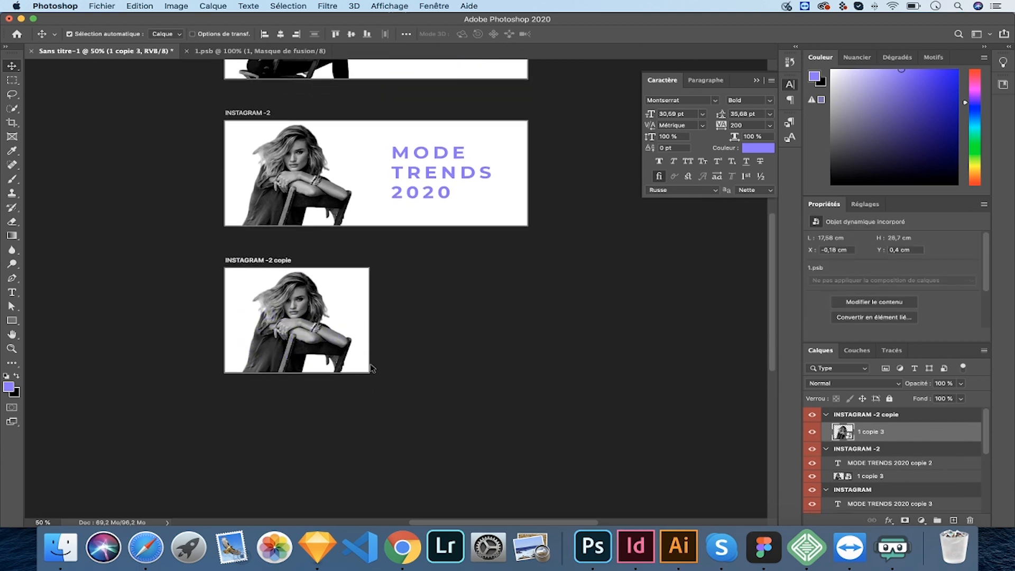
{"action": "left_click", "coordinate": [370, 365]}
{"action": "left_click_drag", "start_coordinate": [369, 320], "coordinate": [362, 321]}
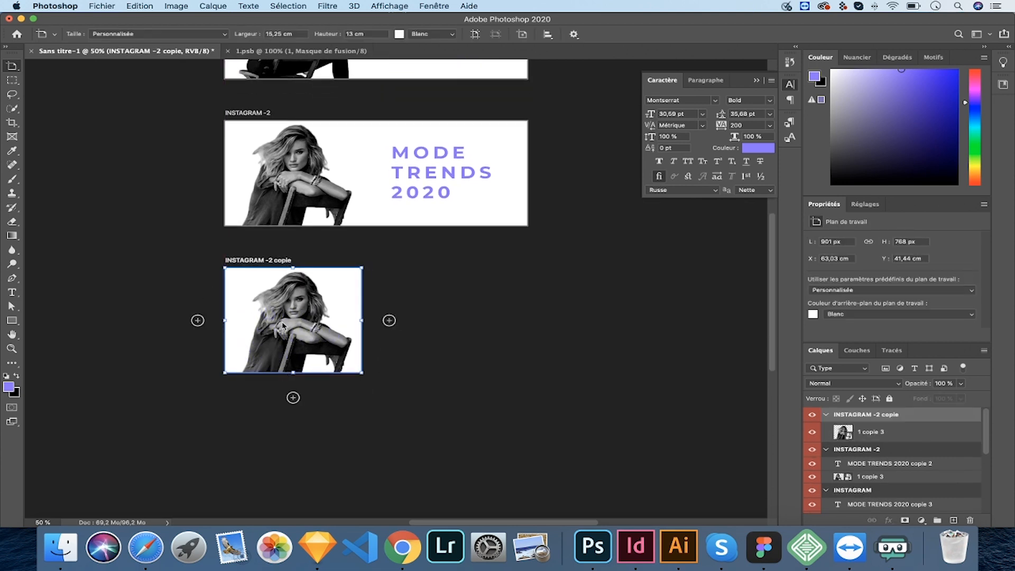
{"action": "double_click", "coordinate": [855, 416]}
{"action": "left_click_drag", "start_coordinate": [874, 416], "coordinate": [902, 414]}
{"action": "type", "text": "-3"}
{"action": "key", "text": "Return"}
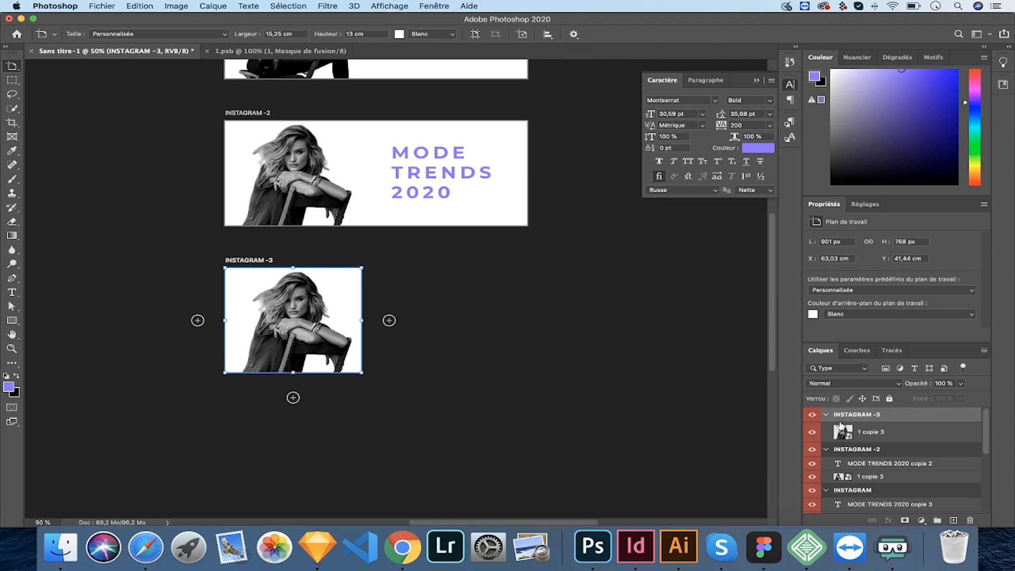
Collapse the layer groups of all three INSTAGRAM and both FACEBOOK artboards
{"action": "left_click", "coordinate": [827, 415]}
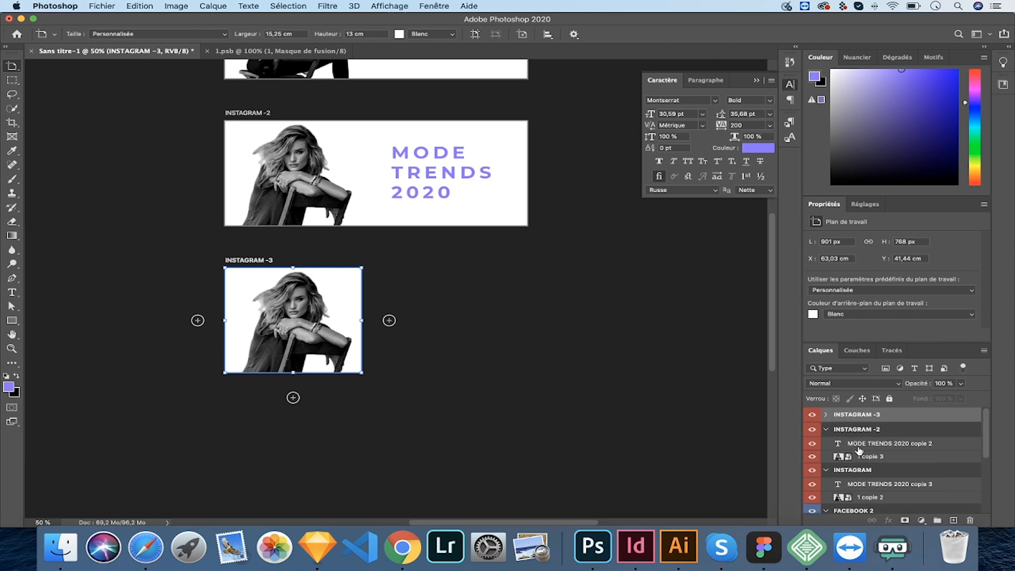
{"action": "left_click", "coordinate": [826, 430]}
{"action": "left_click", "coordinate": [827, 444]}
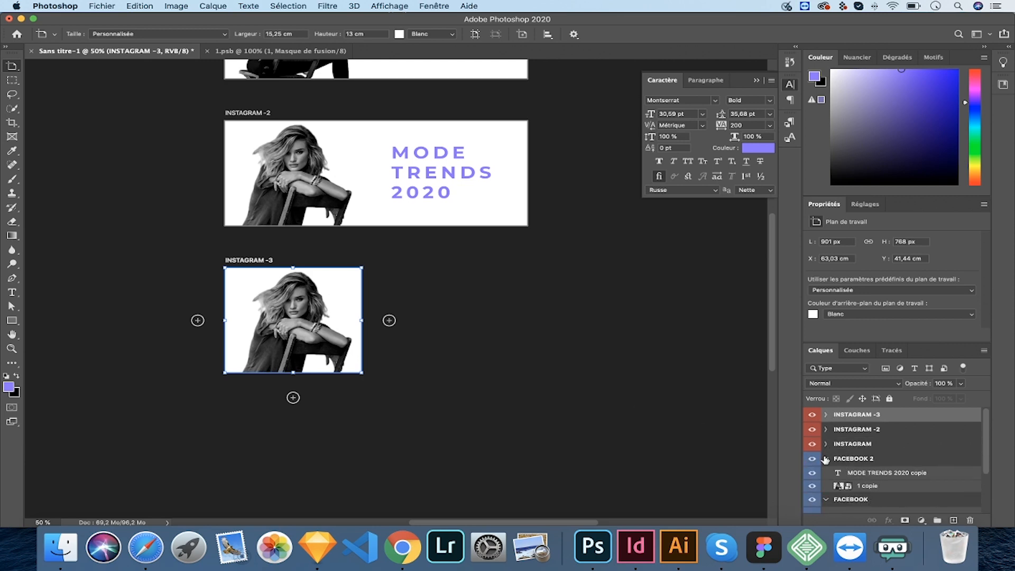
{"action": "left_click", "coordinate": [826, 459]}
{"action": "left_click", "coordinate": [826, 474]}
Examine the layouts of all the FACEBOOK and INSTAGRAM artboards side by side
{"action": "scroll", "coordinate": [643, 417], "scroll_direction": "left", "scroll_amount": 10}
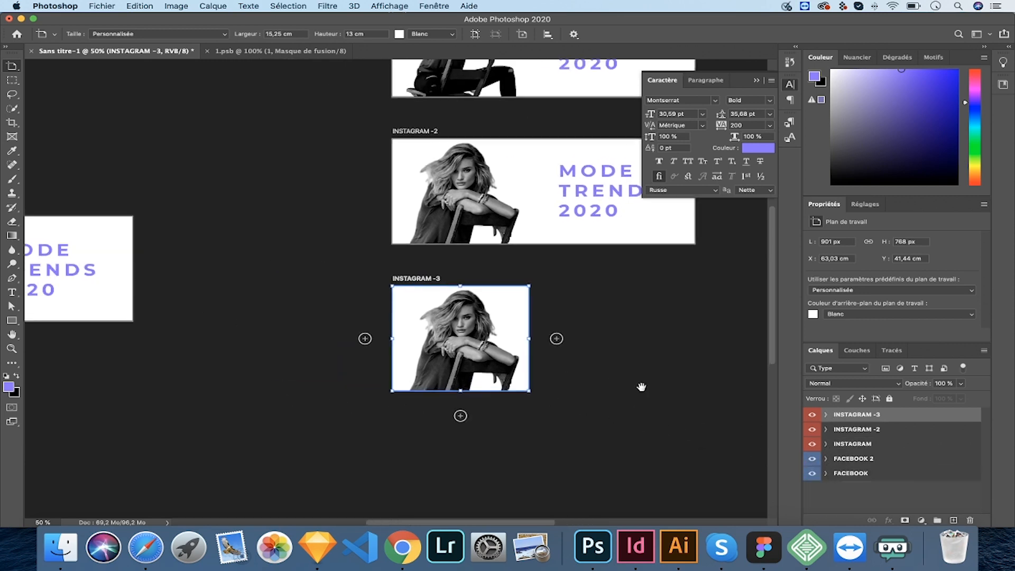
{"action": "scroll", "coordinate": [529, 380], "scroll_direction": "up", "scroll_amount": 2}
{"action": "key", "text": "v"}
{"action": "left_click_drag", "start_coordinate": [396, 239], "coordinate": [144, 125]}
{"action": "left_click", "coordinate": [341, 163]}
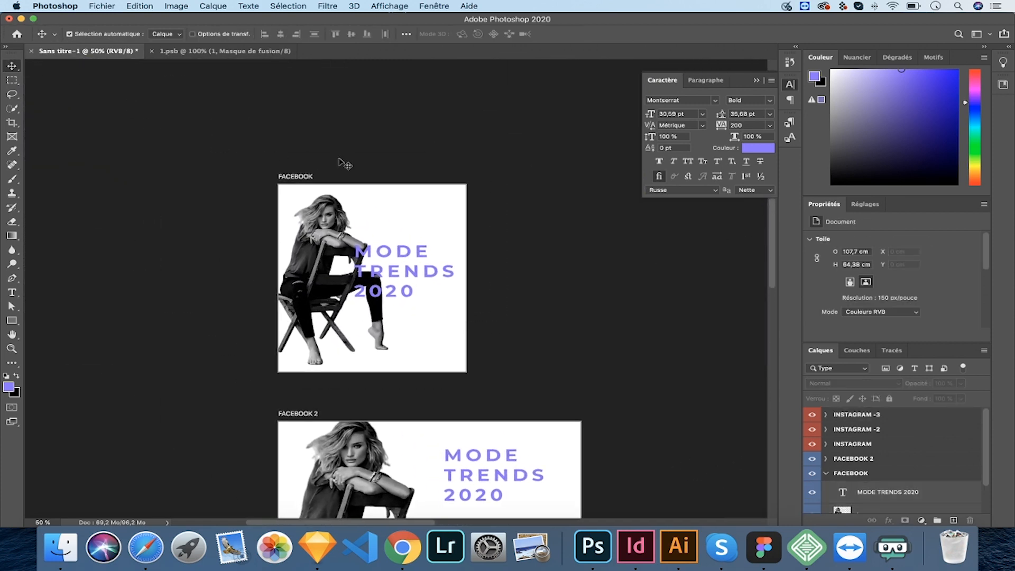
{"action": "scroll", "coordinate": [328, 169], "scroll_direction": "down", "scroll_amount": 3}
{"action": "scroll", "coordinate": [328, 169], "scroll_direction": "right", "scroll_amount": 3}
{"action": "key", "text": "super+minus"}
{"action": "left_click_drag", "start_coordinate": [378, 221], "coordinate": [244, 193]}
{"action": "left_click_drag", "start_coordinate": [396, 228], "coordinate": [383, 221]}
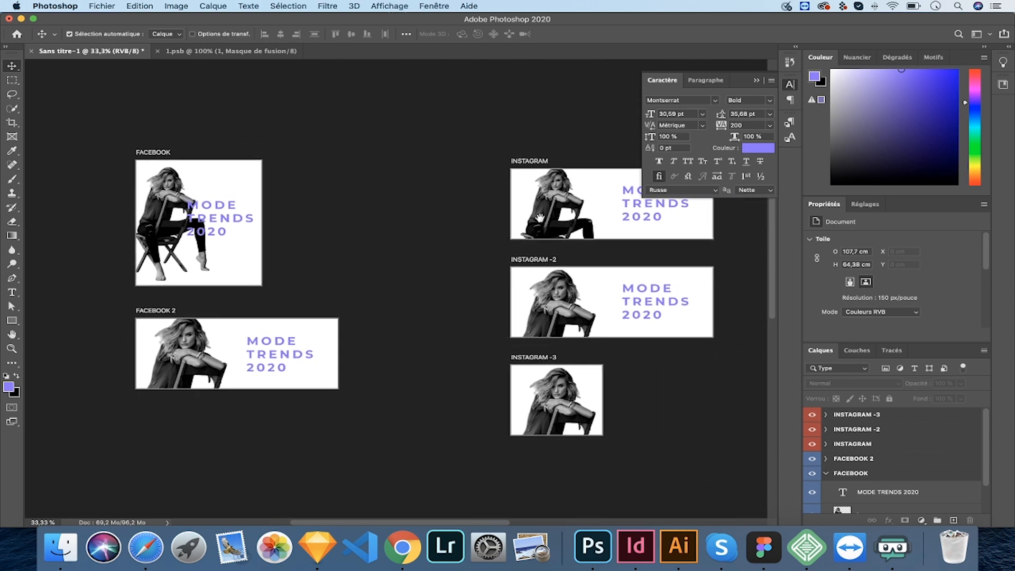
Enlarge the photo on the INSTAGRAM artboard to about 20.02 × 32.88 cm and reposition it within the banner
{"action": "left_click", "coordinate": [564, 216]}
{"action": "key", "text": "super+t"}
{"action": "left_click_drag", "start_coordinate": [506, 155], "coordinate": [427, 112]}
{"action": "left_click_drag", "start_coordinate": [497, 165], "coordinate": [527, 232]}
{"action": "key", "text": "Return"}
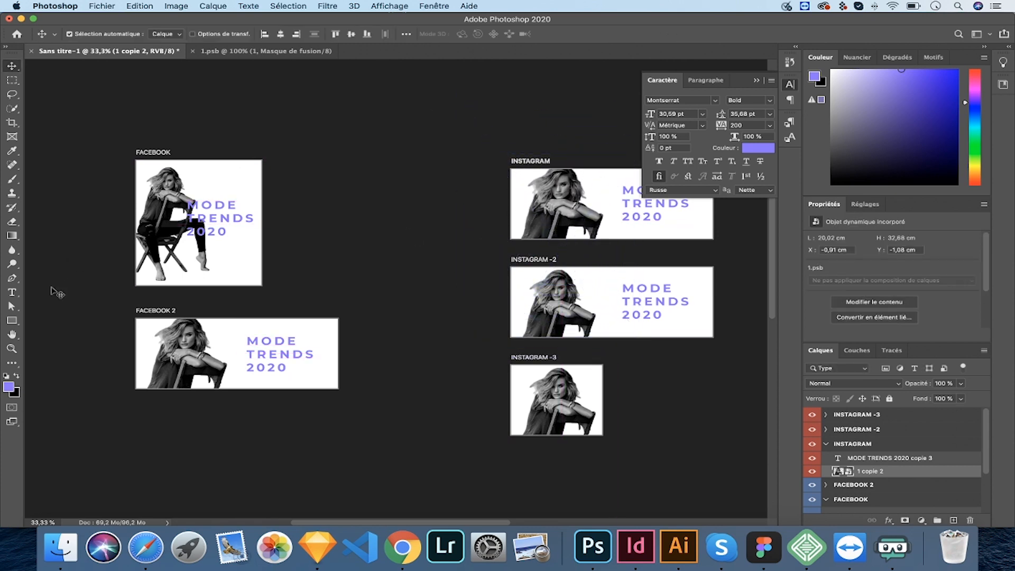
Draw a dashed, unfilled circle about 301 px across with the Ellipse tool, overlapping the upper edge of the FACEBOOK artboard
{"action": "left_click_drag", "start_coordinate": [11, 321], "coordinate": [68, 341]}
{"action": "left_click_drag", "start_coordinate": [178, 146], "coordinate": [217, 178]}
{"action": "key", "text": "super+z"}
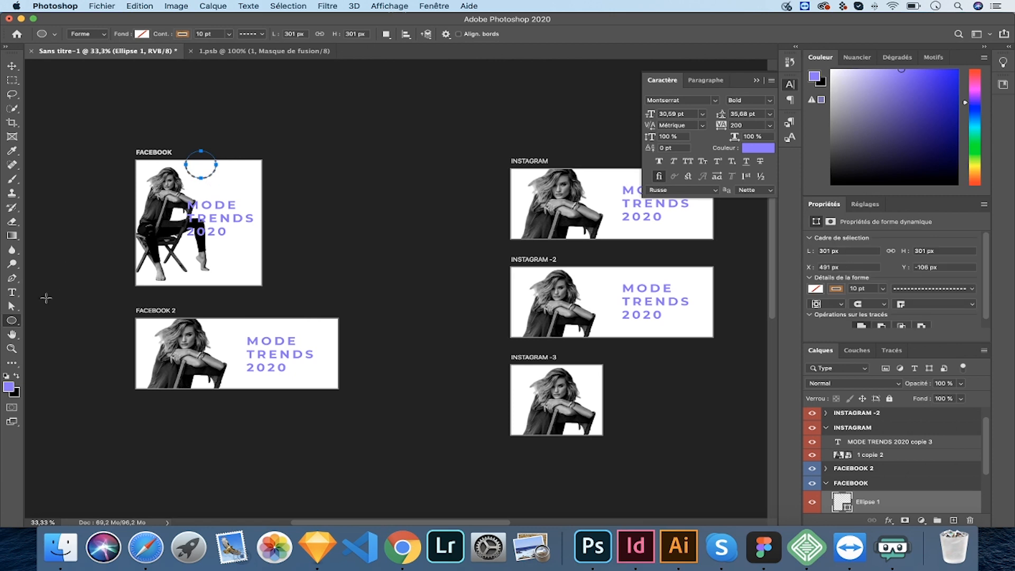
{"action": "left_click", "coordinate": [11, 307]}
{"action": "left_click", "coordinate": [209, 33]}
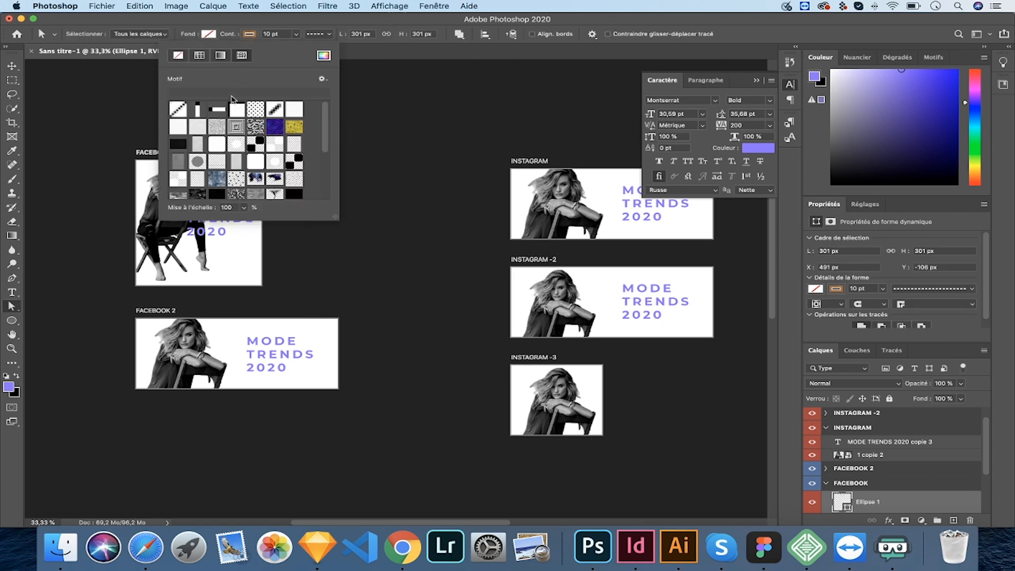
{"action": "left_click", "coordinate": [323, 55]}
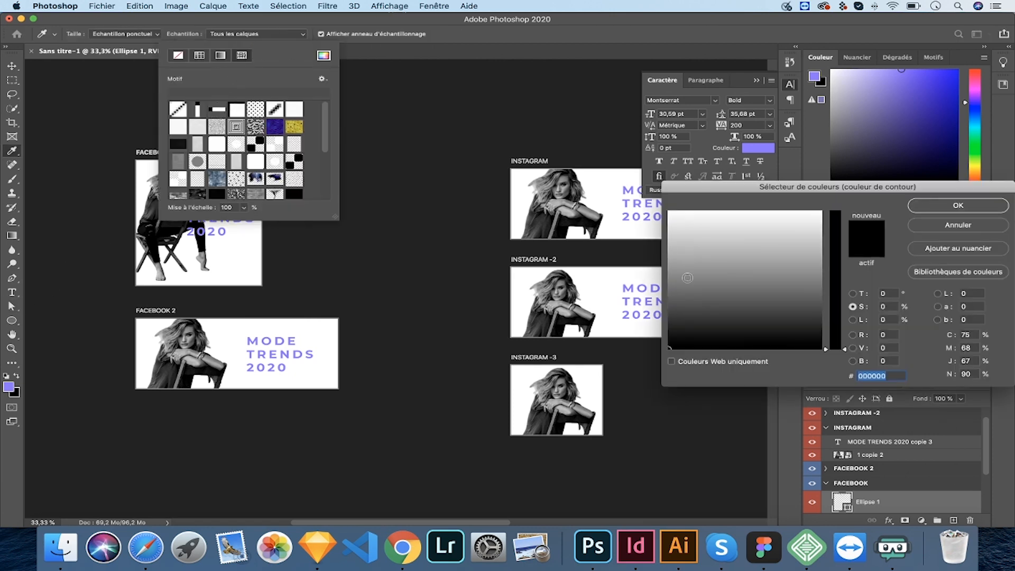
{"action": "left_click", "coordinate": [970, 226]}
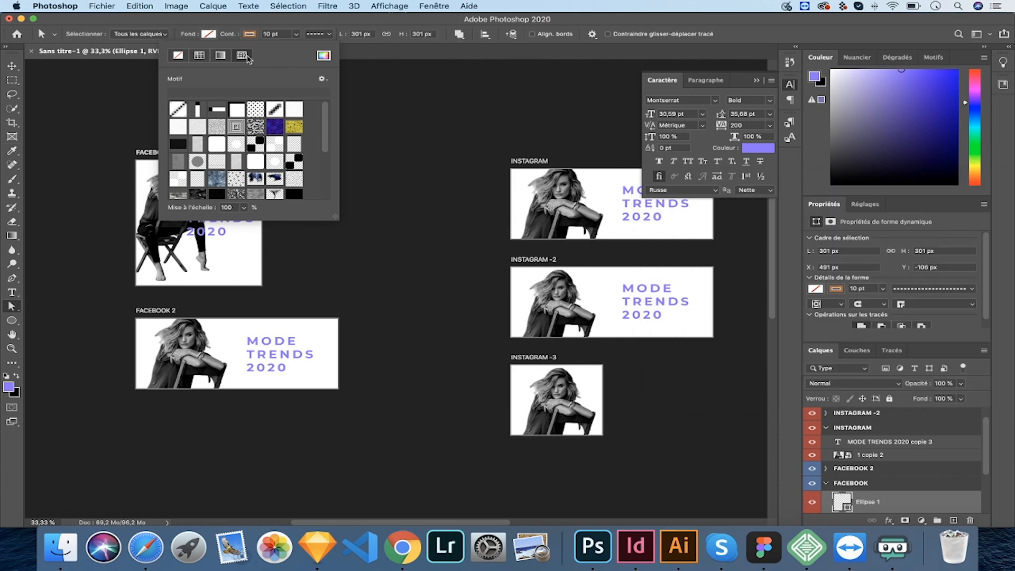
Set the circle's dashed stroke to the recently used violet that matches the titles and deselect it
{"action": "left_click", "coordinate": [251, 34]}
{"action": "left_click", "coordinate": [250, 35]}
{"action": "left_click", "coordinate": [200, 55]}
{"action": "left_click", "coordinate": [172, 93]}
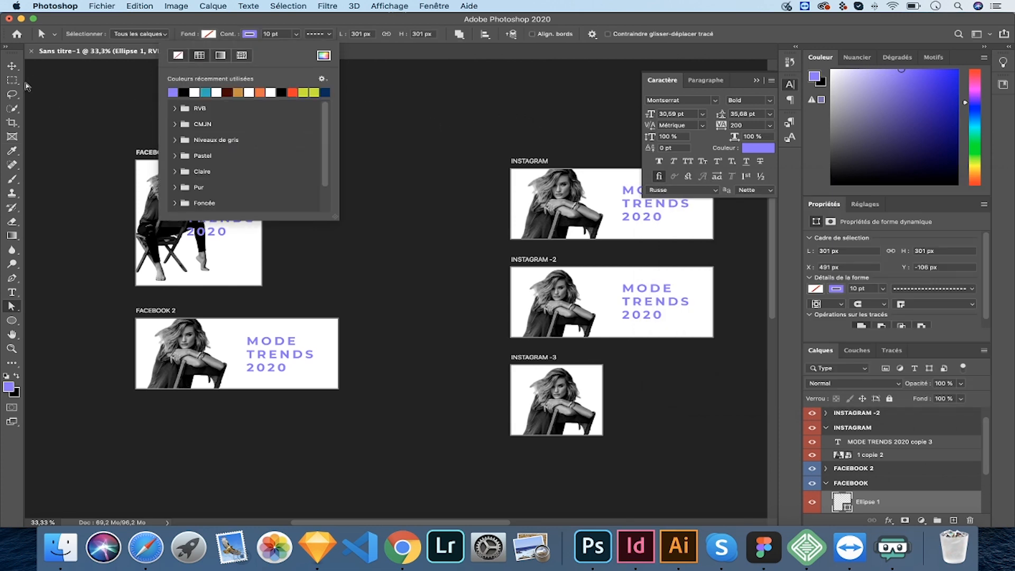
{"action": "left_click", "coordinate": [12, 67]}
{"action": "left_click", "coordinate": [161, 94]}
Place copies of the dashed circle on the lower edge of FACEBOOK 2, the left edge of INSTAGRAM -2 and the upper edge of INSTAGRAM
{"action": "left_click_drag", "start_coordinate": [217, 172], "coordinate": [524, 302]}
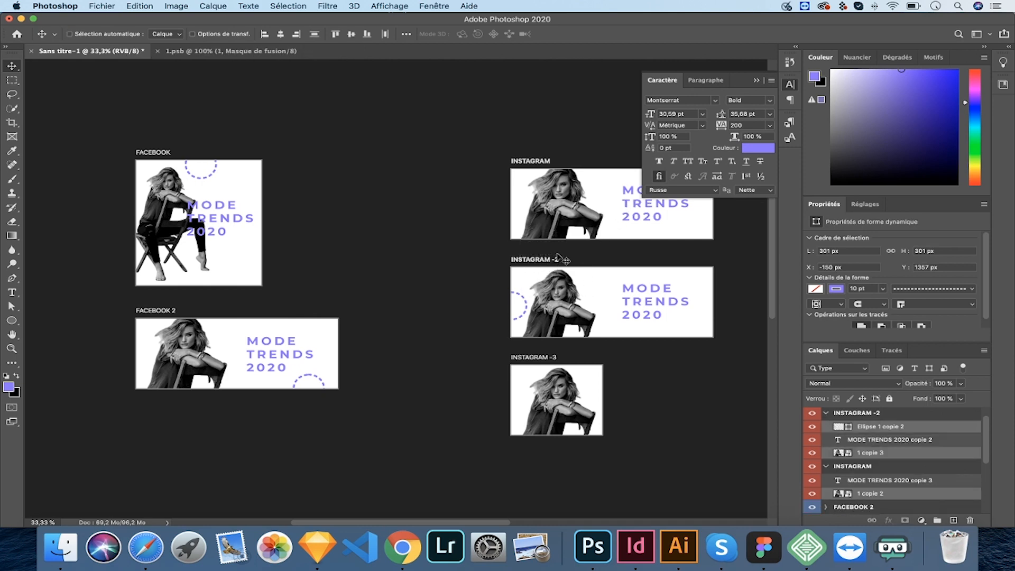
{"action": "key", "text": "super+plus"}
{"action": "scroll", "coordinate": [561, 259], "scroll_direction": "right", "scroll_amount": 5}
{"action": "scroll", "coordinate": [562, 259], "scroll_direction": "down", "scroll_amount": 1}
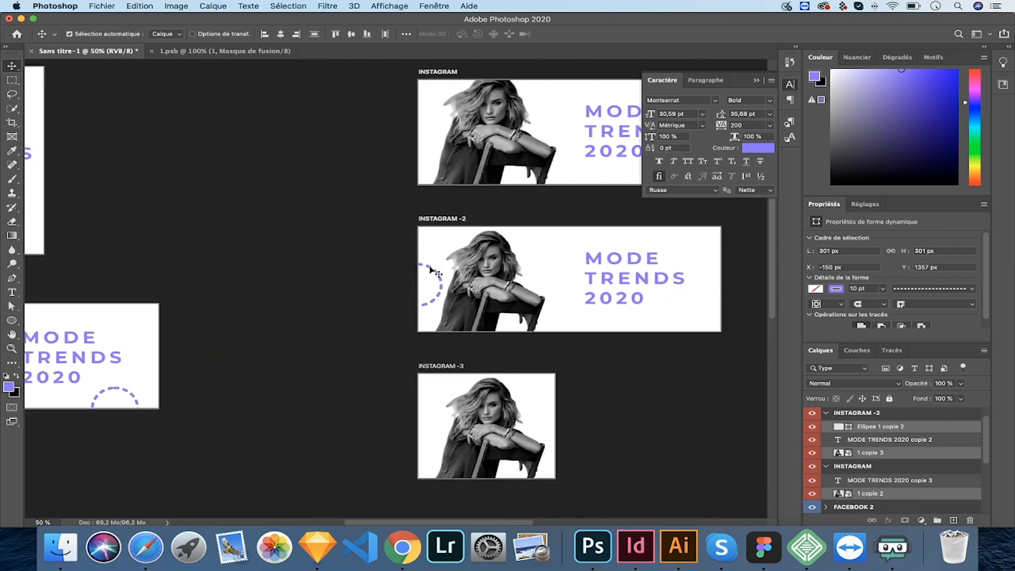
{"action": "left_click_drag", "start_coordinate": [431, 269], "coordinate": [498, 175]}
{"action": "key", "text": "super+z"}
{"action": "left_click", "coordinate": [385, 265]}
{"action": "left_click_drag", "start_coordinate": [433, 272], "coordinate": [556, 75]}
Add two more dashed circles to the INSTAGRAM artboard, scaled to about 187 px, beside the chair and below the title's right end
{"action": "scroll", "coordinate": [529, 106], "scroll_direction": "right", "scroll_amount": 3}
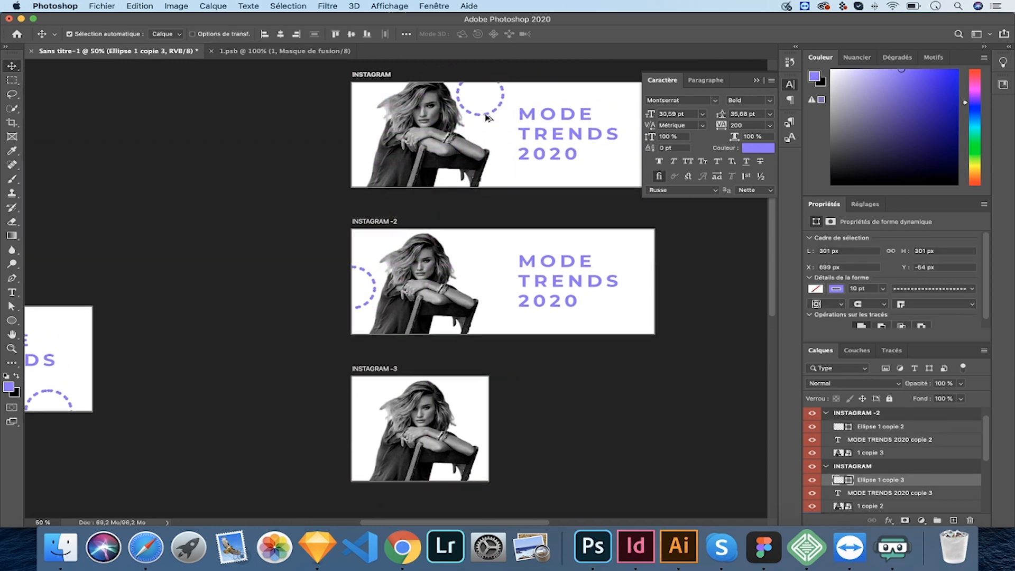
{"action": "left_click_drag", "start_coordinate": [487, 137], "coordinate": [498, 225]}
{"action": "key", "text": "super+t"}
{"action": "key", "text": "Return"}
{"action": "left_click", "coordinate": [201, 244]}
Convert the small circle near the title on INSTAGRAM to a smart object and apply a Gaussian blur to it
{"action": "left_click", "coordinate": [319, 8]}
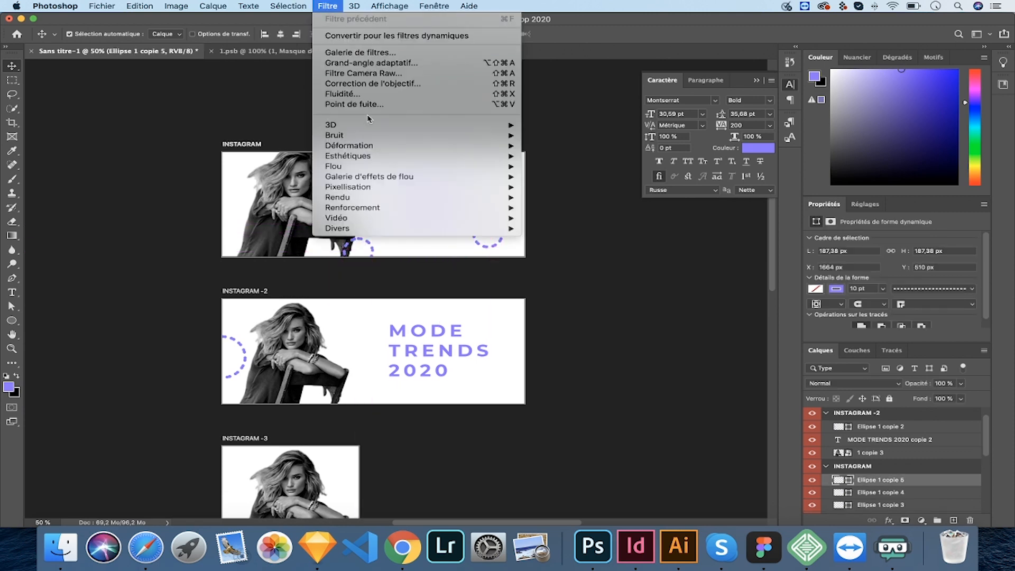
{"action": "mouse_move", "coordinate": [378, 168]}
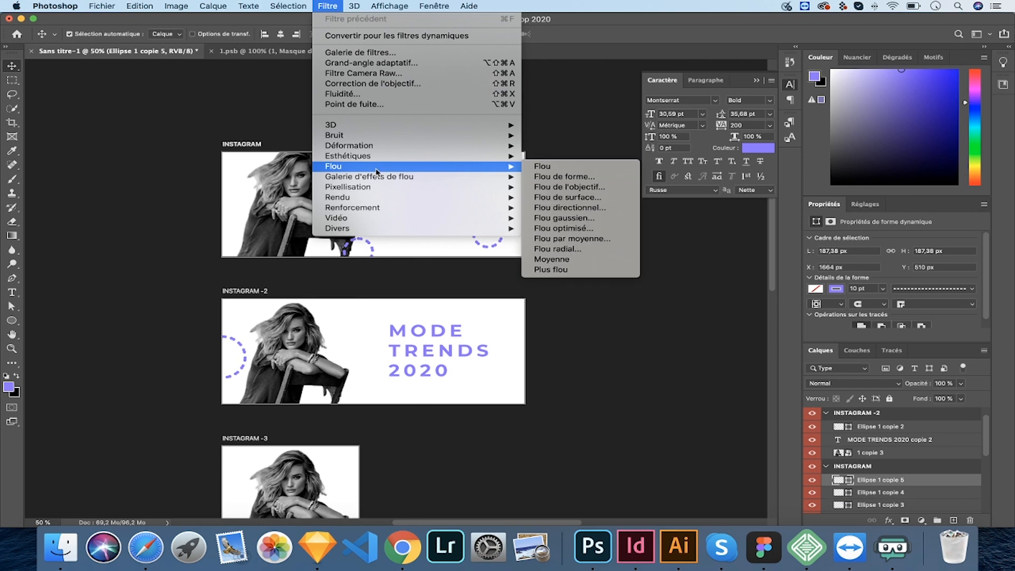
{"action": "left_click", "coordinate": [564, 218]}
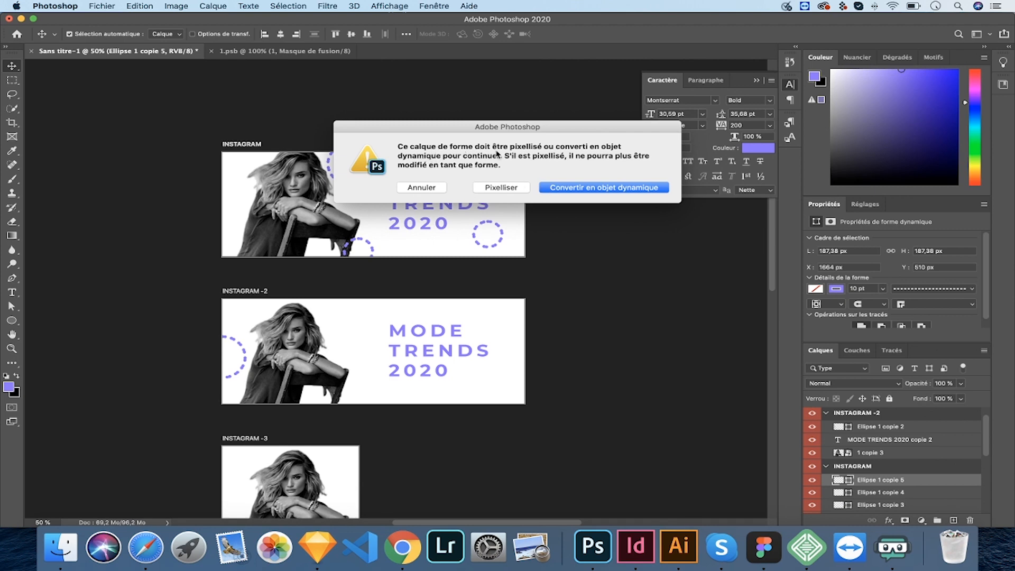
{"action": "left_click", "coordinate": [589, 188]}
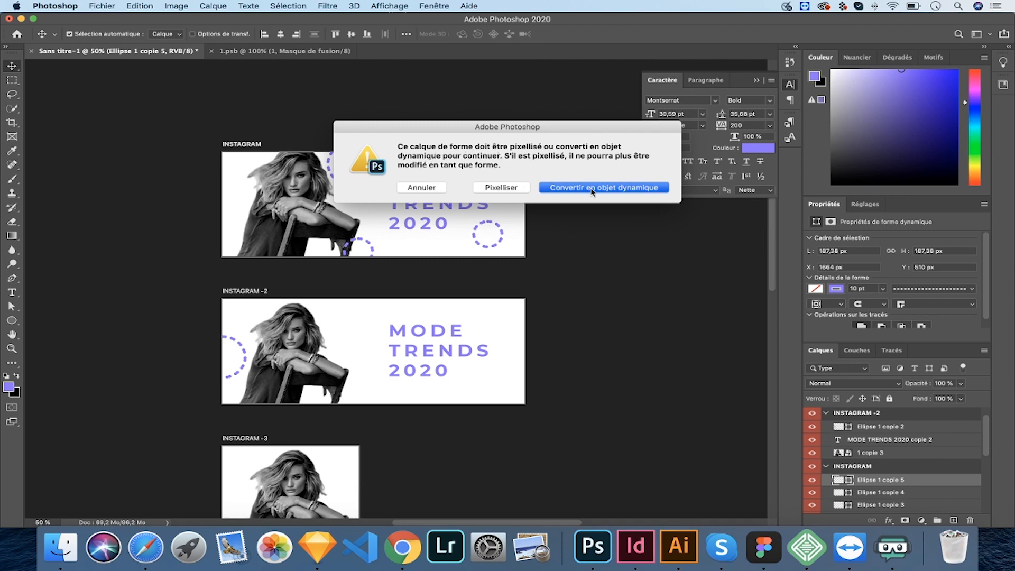
{"action": "mouse_move", "coordinate": [644, 297]}
{"action": "left_mouse_down"}
{"action": "mouse_move", "coordinate": [626, 294]}
{"action": "mouse_move", "coordinate": [646, 291]}
{"action": "left_mouse_up"}
{"action": "left_click", "coordinate": [755, 148]}
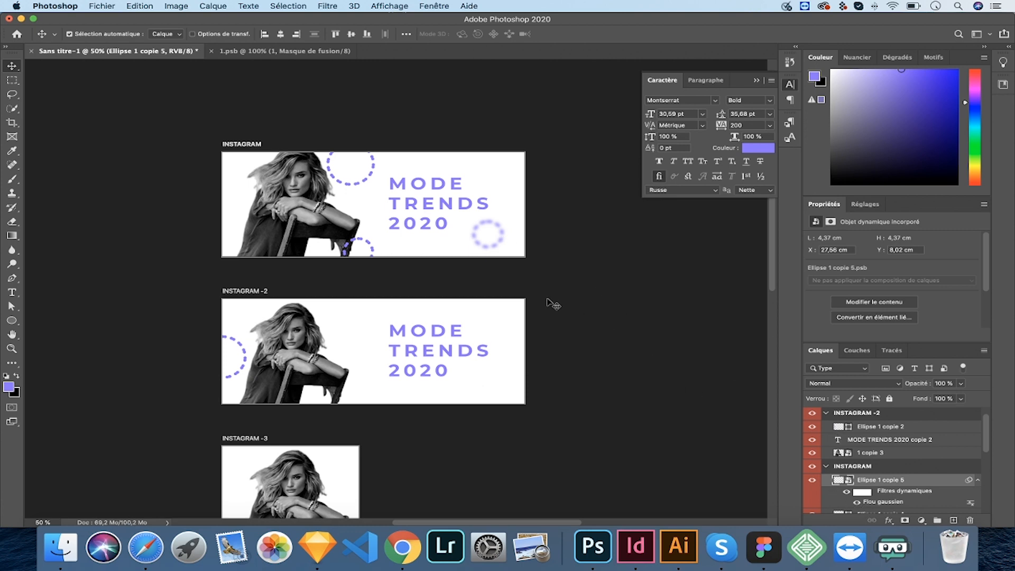
Place a copy of the blurred circle on the INSTAGRAM -2 artboard, between the woman's head and the title
{"action": "left_click_drag", "start_coordinate": [505, 237], "coordinate": [377, 323]}
{"action": "scroll", "coordinate": [449, 217], "scroll_direction": "down", "scroll_amount": 5}
{"action": "scroll", "coordinate": [449, 217], "scroll_direction": "left", "scroll_amount": 3}
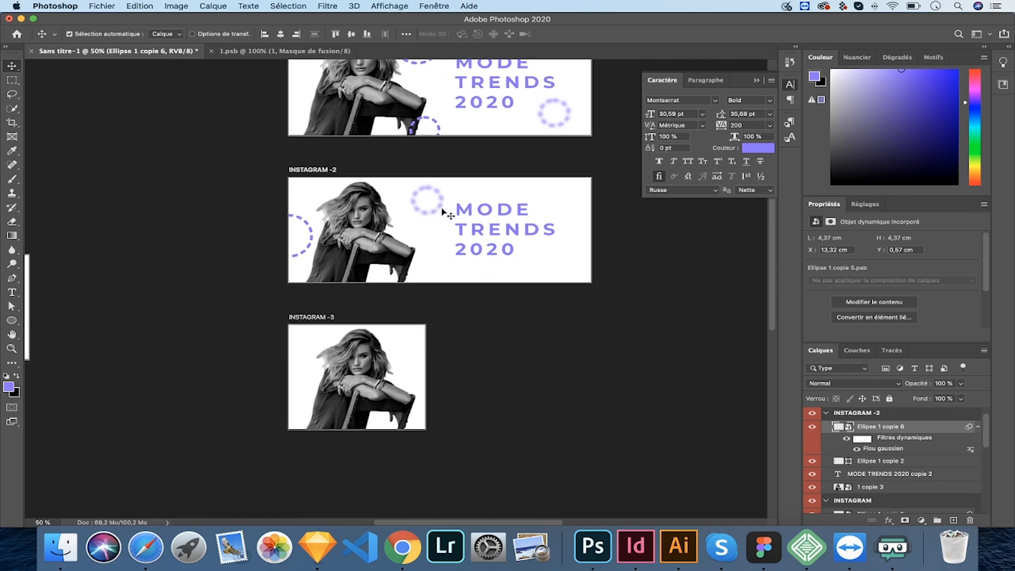
Place a copy of the blurred dashed circle on the INSTAGRAM -3 artboard, beside the woman's head
{"action": "left_click_drag", "start_coordinate": [444, 201], "coordinate": [360, 364]}
Review the Facebook and Instagram artboards, with all five visible together at 25% zoom
{"action": "scroll", "coordinate": [359, 364], "scroll_direction": "down", "scroll_amount": 3}
{"action": "scroll", "coordinate": [360, 364], "scroll_direction": "left", "scroll_amount": 10}
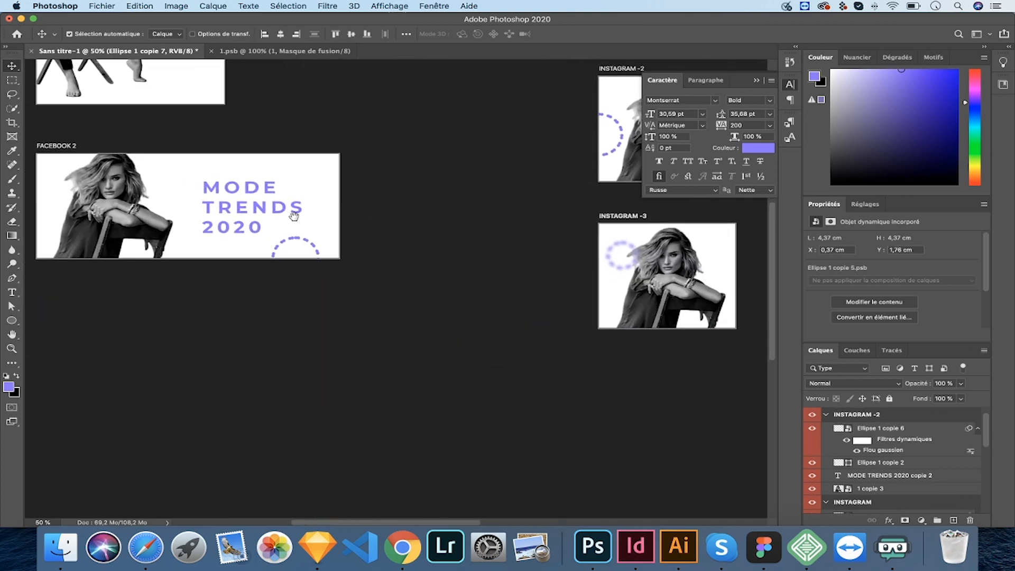
{"action": "scroll", "coordinate": [471, 344], "scroll_direction": "up", "scroll_amount": 5}
{"action": "scroll", "coordinate": [378, 281], "scroll_direction": "up", "scroll_amount": 4}
{"action": "scroll", "coordinate": [378, 281], "scroll_direction": "left", "scroll_amount": 1}
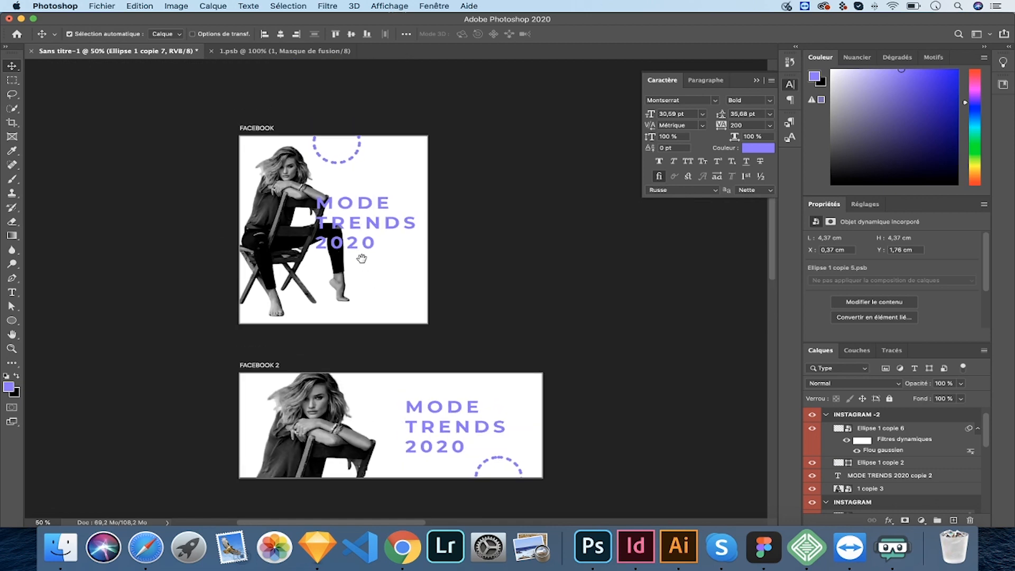
{"action": "left_click_drag", "start_coordinate": [362, 263], "coordinate": [255, 133]}
{"action": "key", "text": "super+minus"}
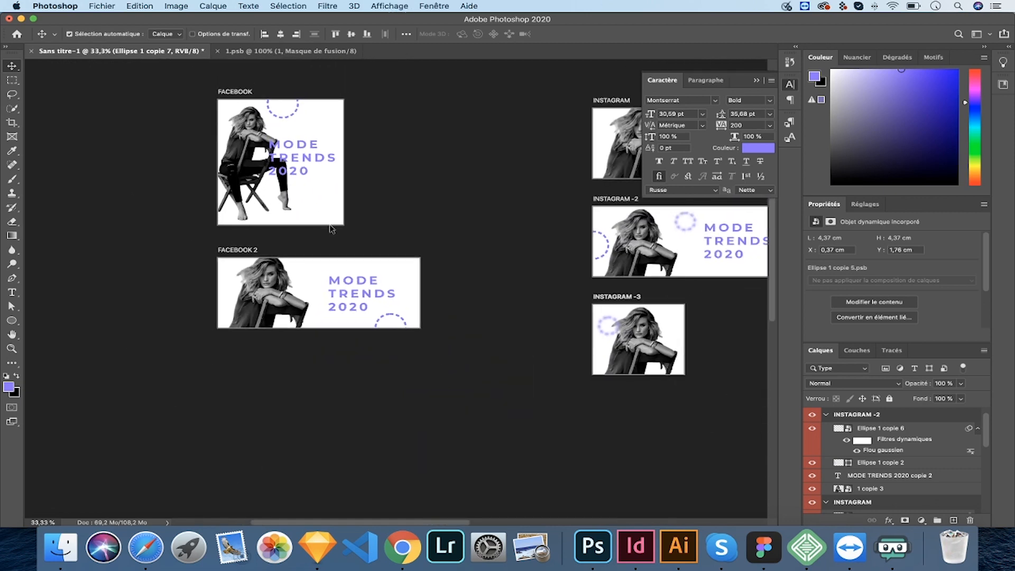
{"action": "key", "text": "super+minus"}
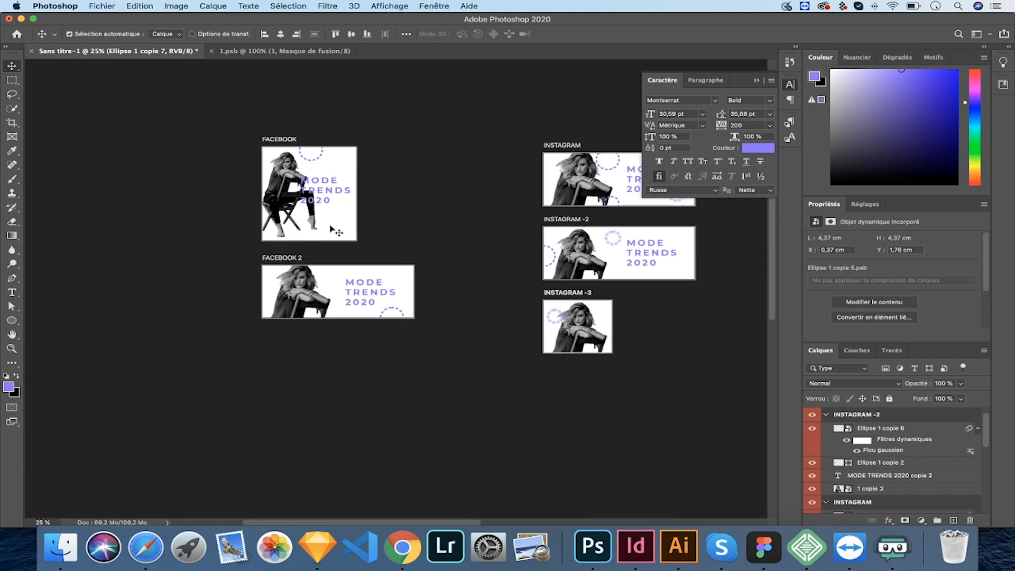
{"action": "left_click_drag", "start_coordinate": [443, 277], "coordinate": [349, 289]}
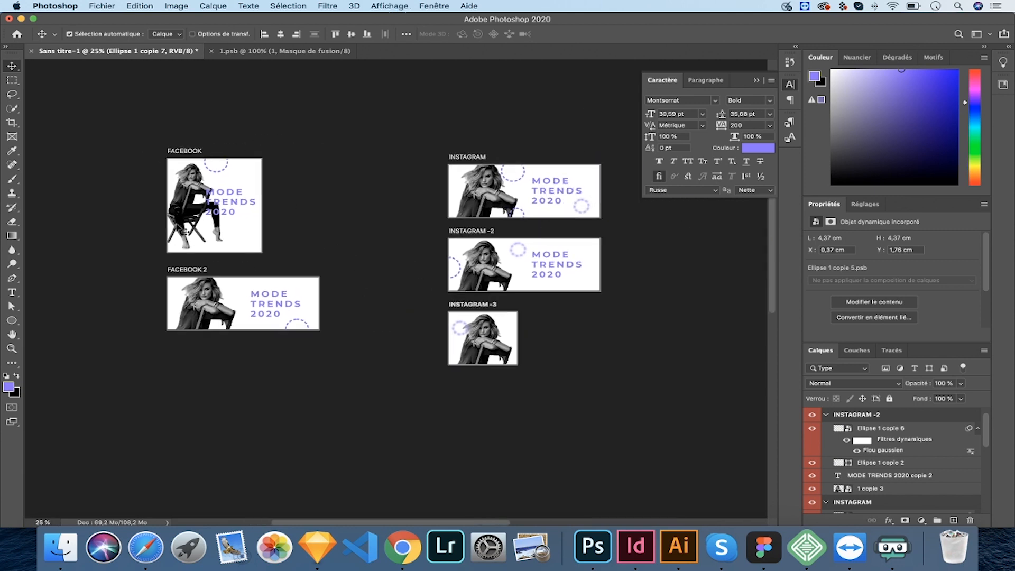
Hide the character settings and collapse the INSTAGRAM -2 and INSTAGRAM layer groups
{"action": "left_click", "coordinate": [758, 81]}
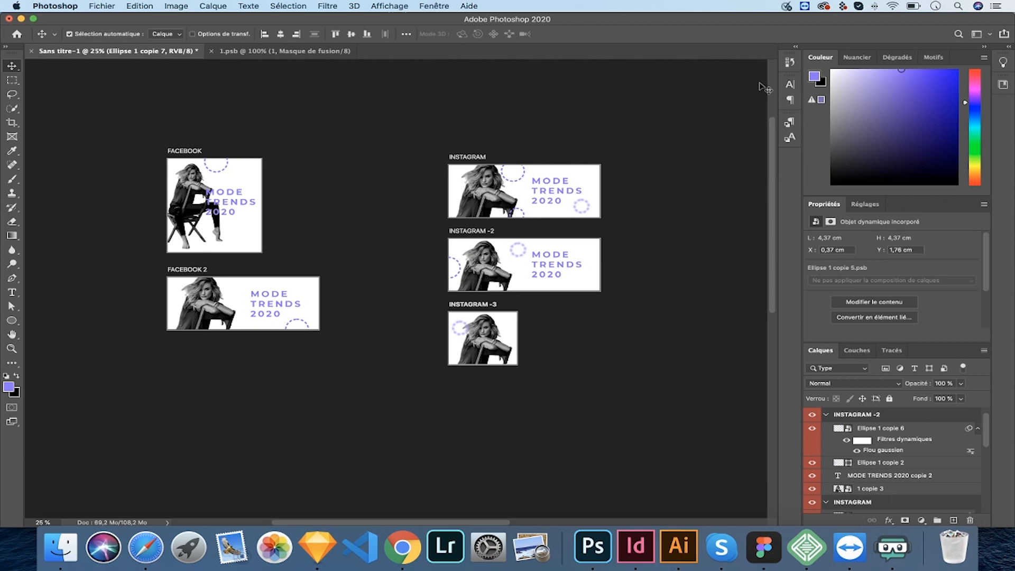
{"action": "scroll", "coordinate": [894, 441], "scroll_direction": "up", "scroll_amount": 1}
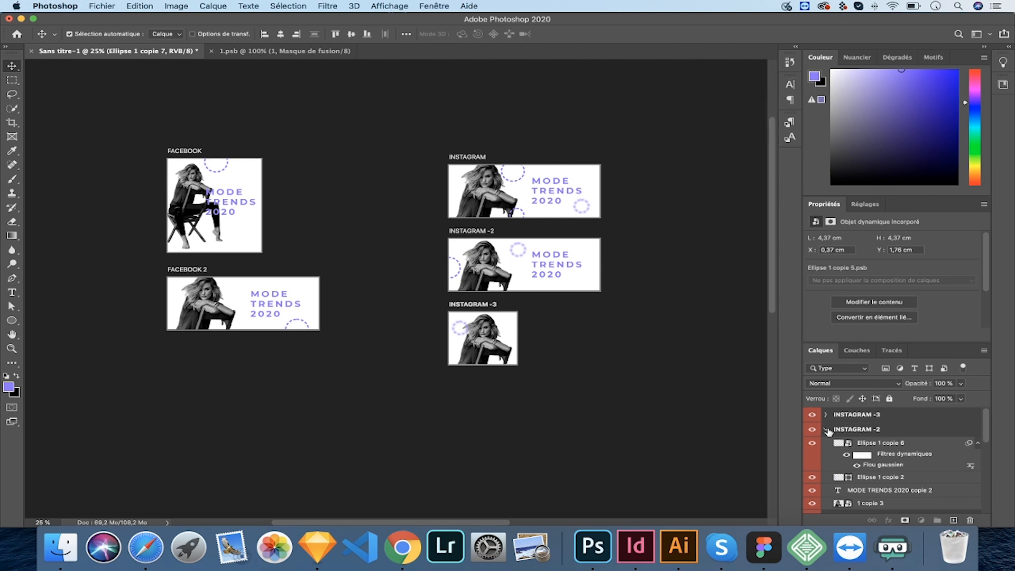
{"action": "left_click", "coordinate": [827, 429]}
{"action": "left_click", "coordinate": [859, 415]}
{"action": "left_click", "coordinate": [828, 444]}
{"action": "left_click", "coordinate": [827, 444]}
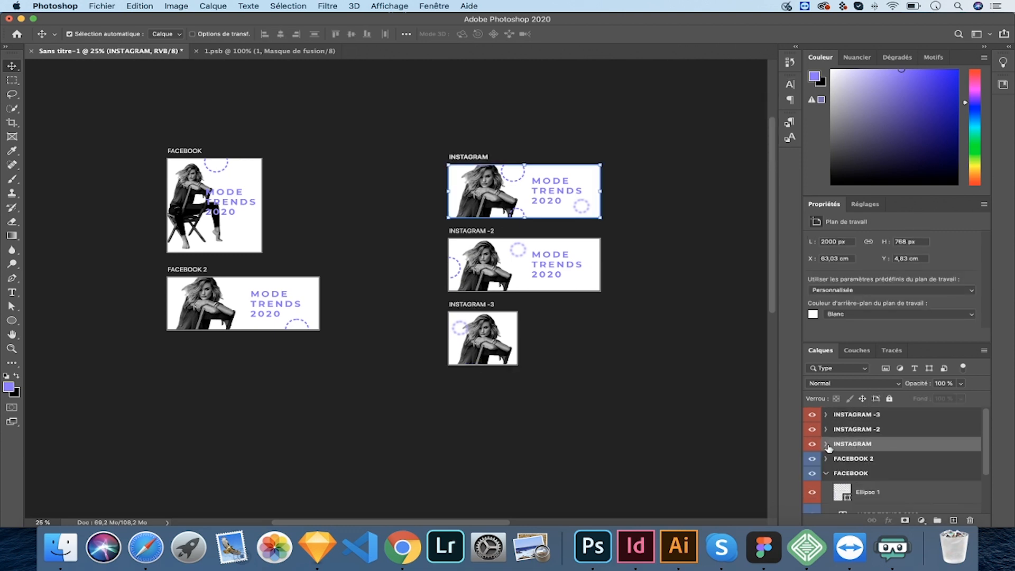
{"action": "left_click", "coordinate": [191, 152]}
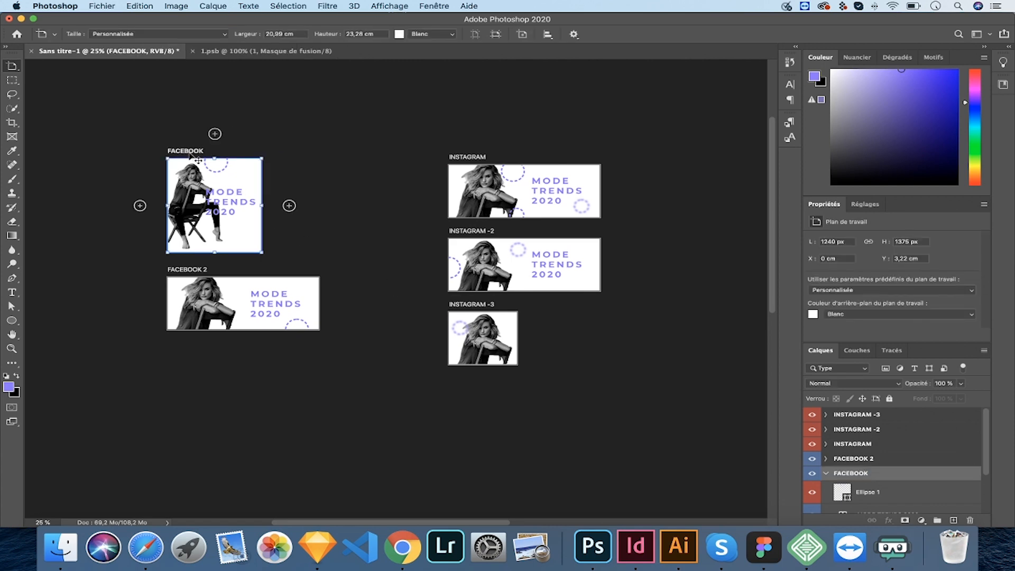
{"action": "key", "text": "v"}
{"action": "left_click_drag", "start_coordinate": [115, 113], "coordinate": [16, 68]}
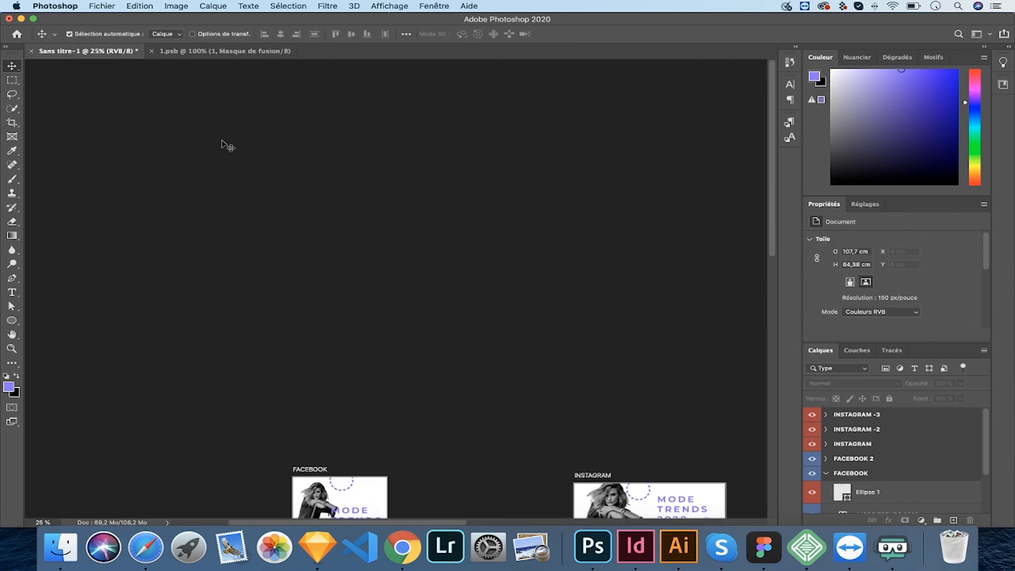
{"action": "scroll", "coordinate": [222, 145], "scroll_direction": "down", "scroll_amount": 5}
Start a Save As on the computer and choose the PROD folder inside Tuto Photoshop as its location
{"action": "left_click", "coordinate": [108, 7]}
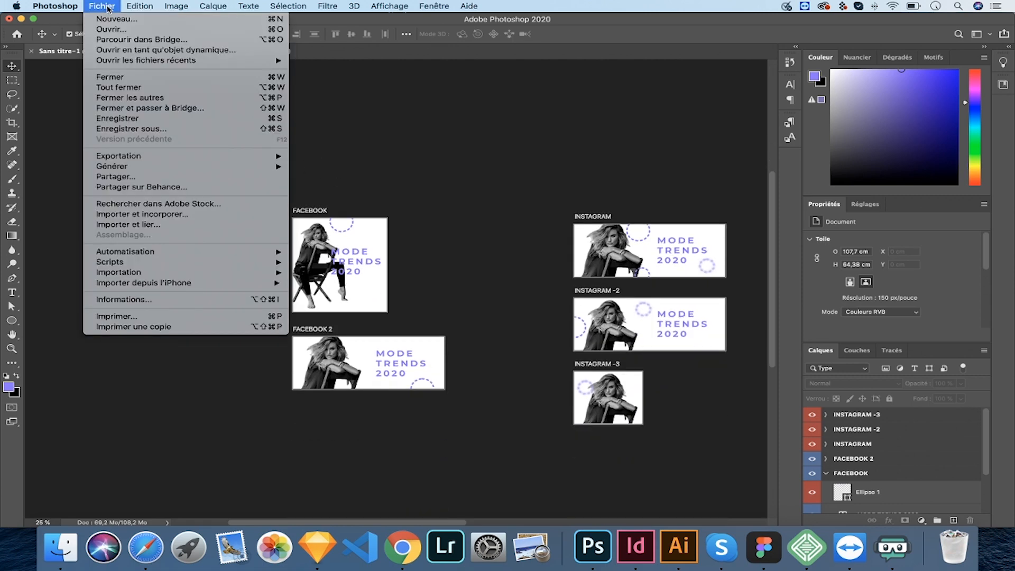
{"action": "left_click", "coordinate": [172, 134]}
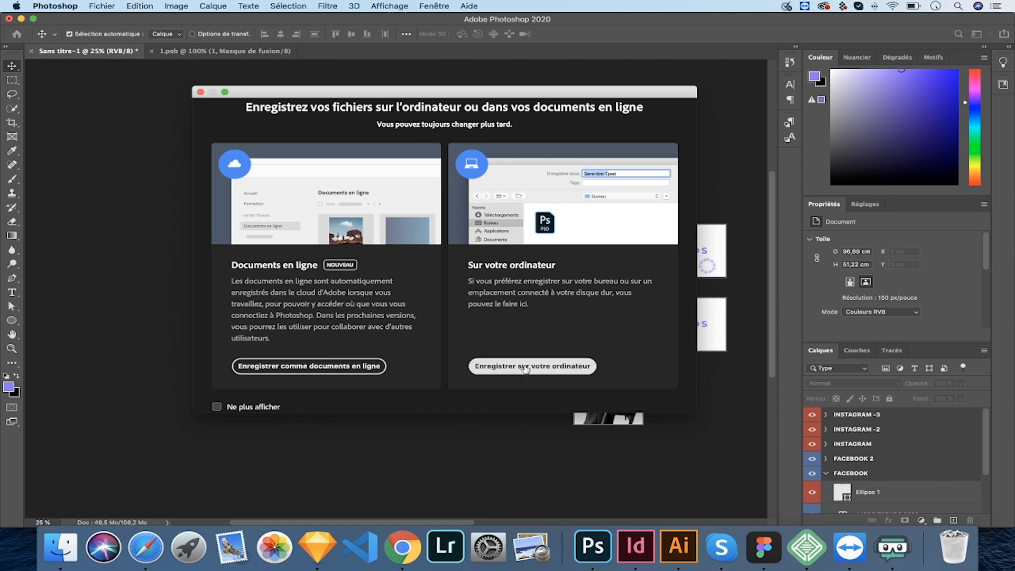
{"action": "left_click", "coordinate": [522, 366]}
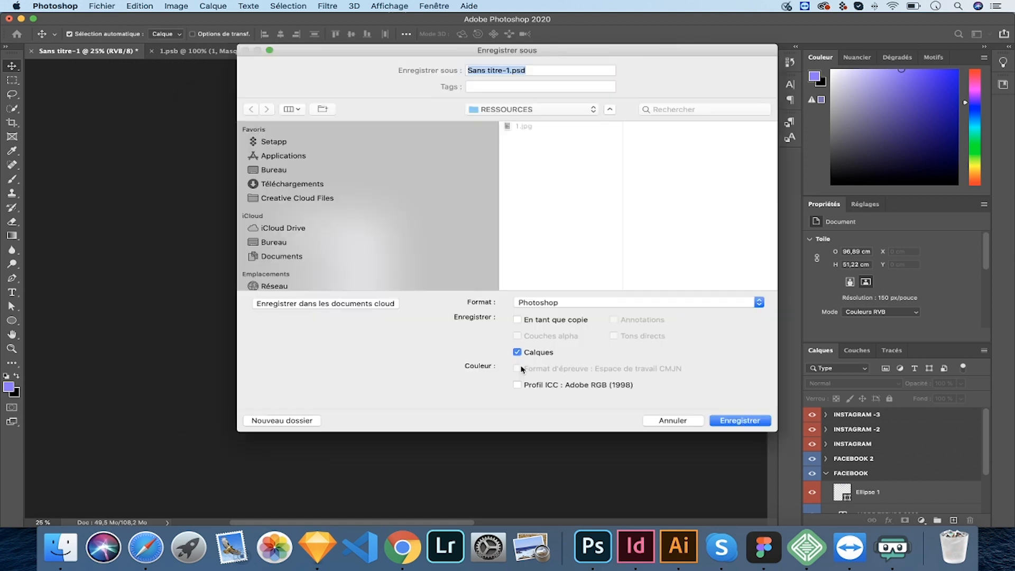
{"action": "left_click", "coordinate": [521, 110]}
{"action": "left_click", "coordinate": [522, 120]}
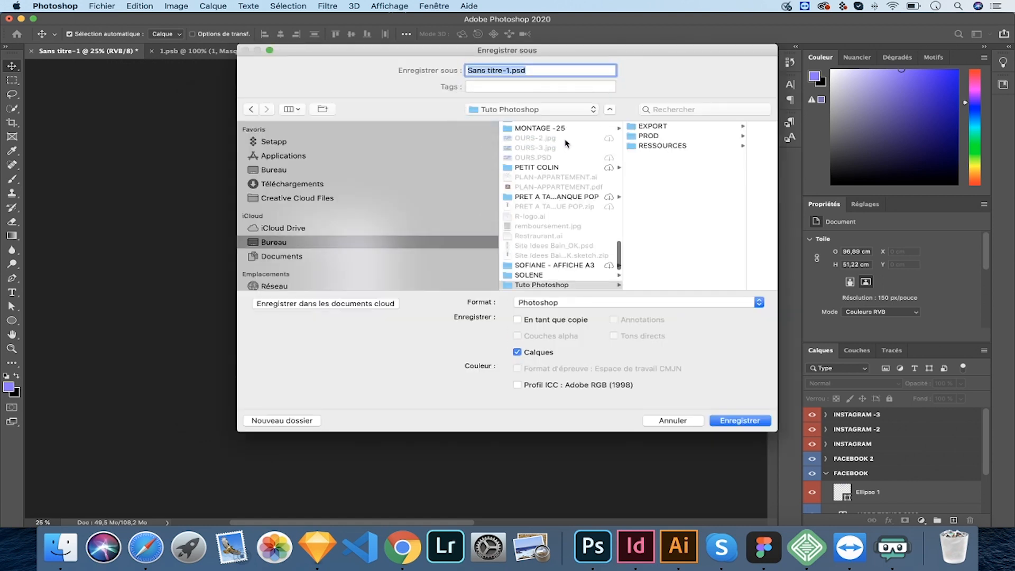
{"action": "left_click", "coordinate": [649, 137]}
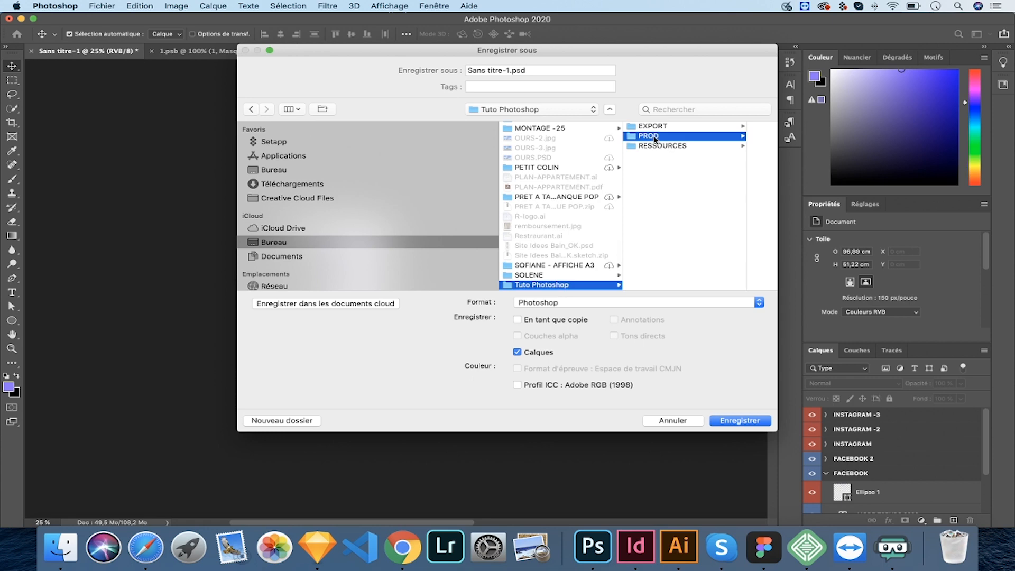
Name the file BANNIERE.psd and save it in Photoshop format with maximised compatibility
{"action": "left_click", "coordinate": [512, 69]}
{"action": "type", "text": "AB"}
{"action": "key", "text": "BackSpace"}
{"action": "key", "text": "BackSpace"}
{"action": "key", "text": "BackSpace"}
{"action": "type", "text": "BANNIERE"}
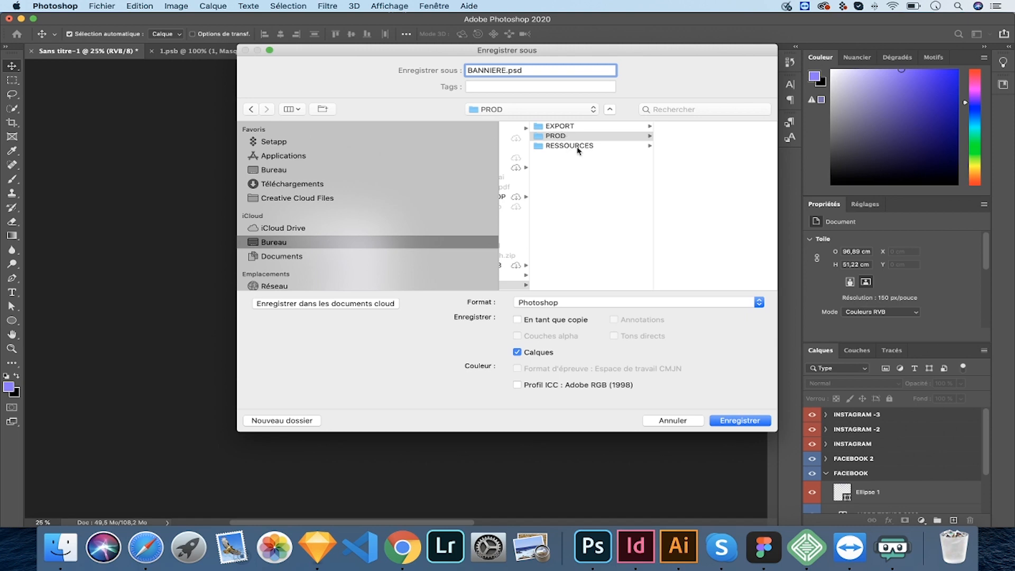
{"action": "left_click", "coordinate": [739, 420]}
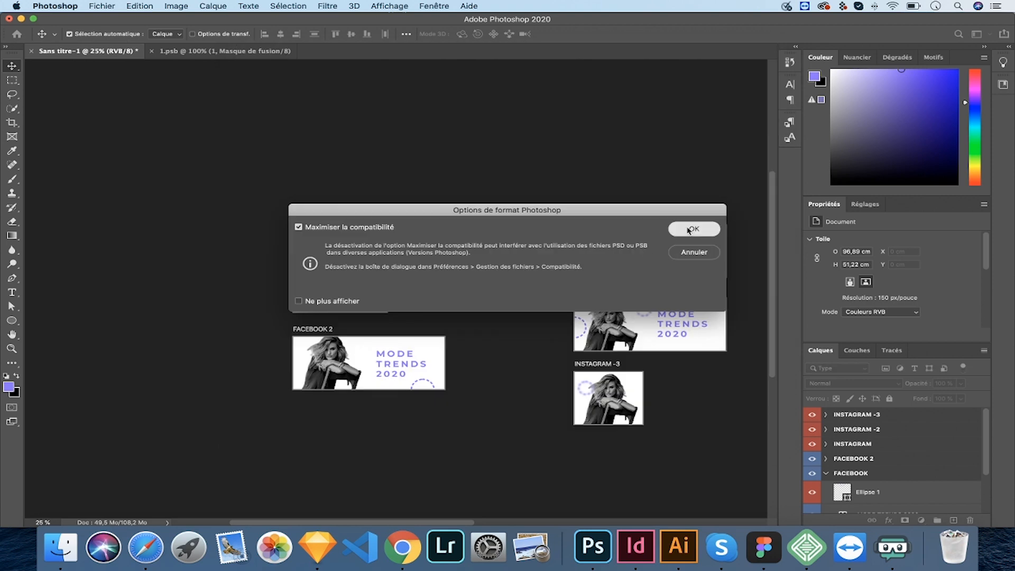
{"action": "left_click", "coordinate": [690, 229]}
Look at the colour modes available for the document, including RGB and CMYK
{"action": "left_click", "coordinate": [176, 6]}
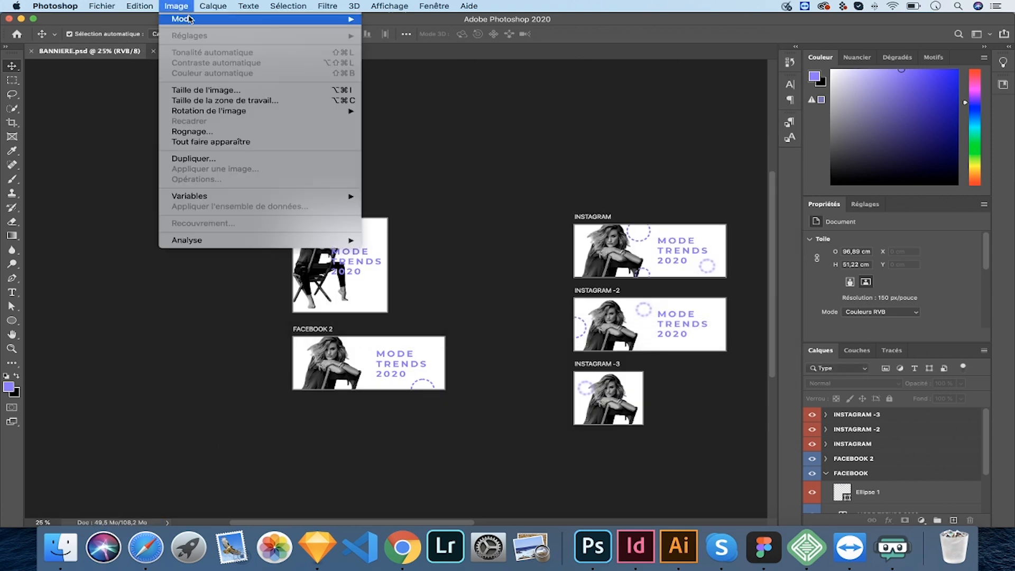
{"action": "mouse_move", "coordinate": [190, 19]}
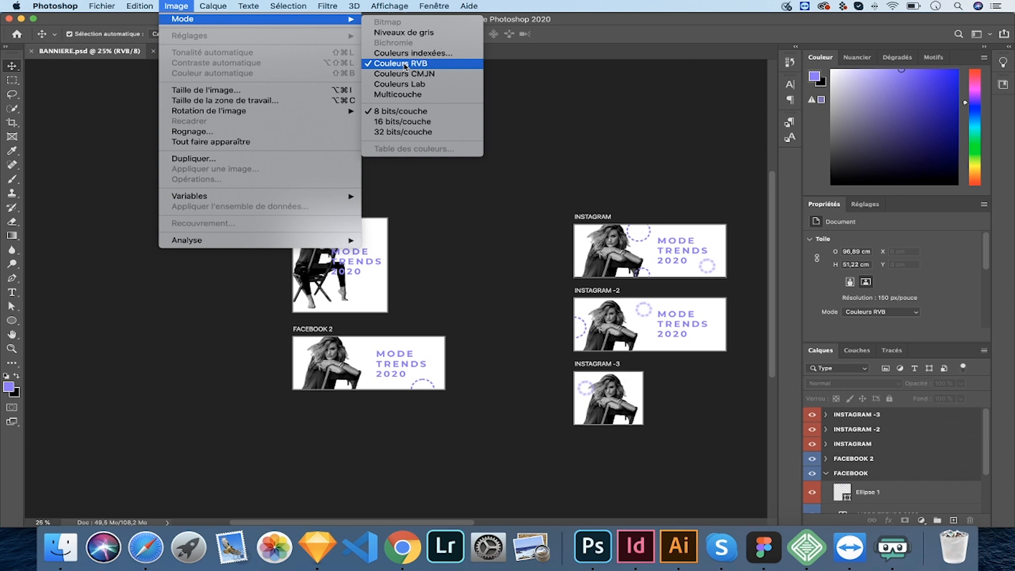
{"action": "left_click", "coordinate": [103, 129]}
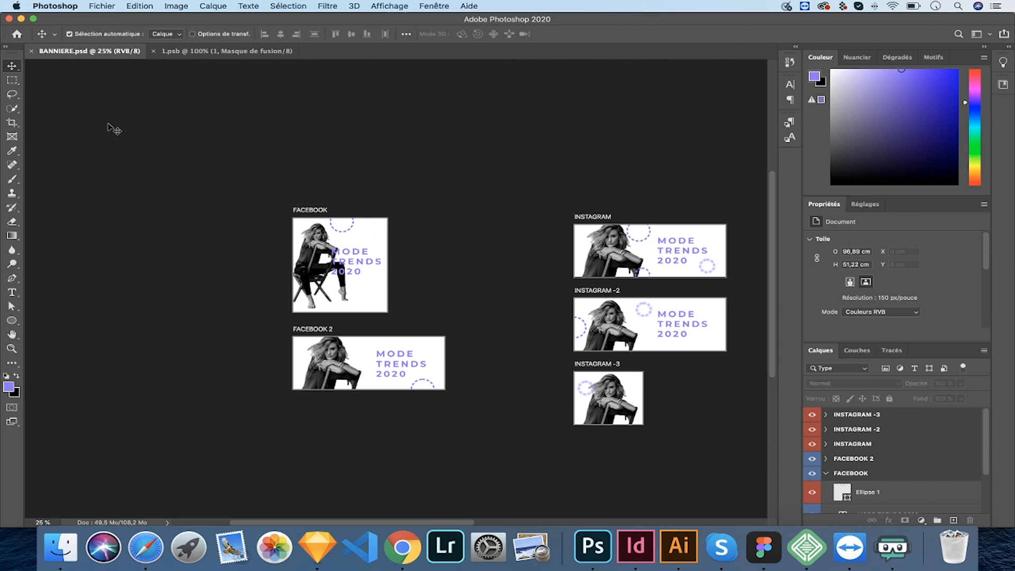
Collapse the FACEBOOK layer group, select the woman's photo on the FACEBOOK artboard and save the document
{"action": "left_click", "coordinate": [103, 6]}
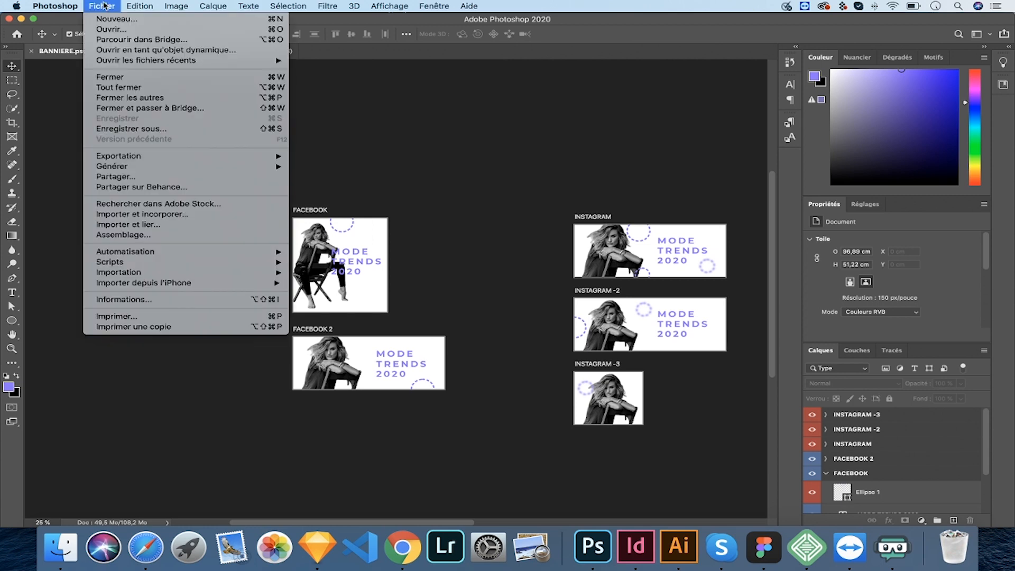
{"action": "left_click", "coordinate": [824, 473]}
{"action": "left_click", "coordinate": [825, 473]}
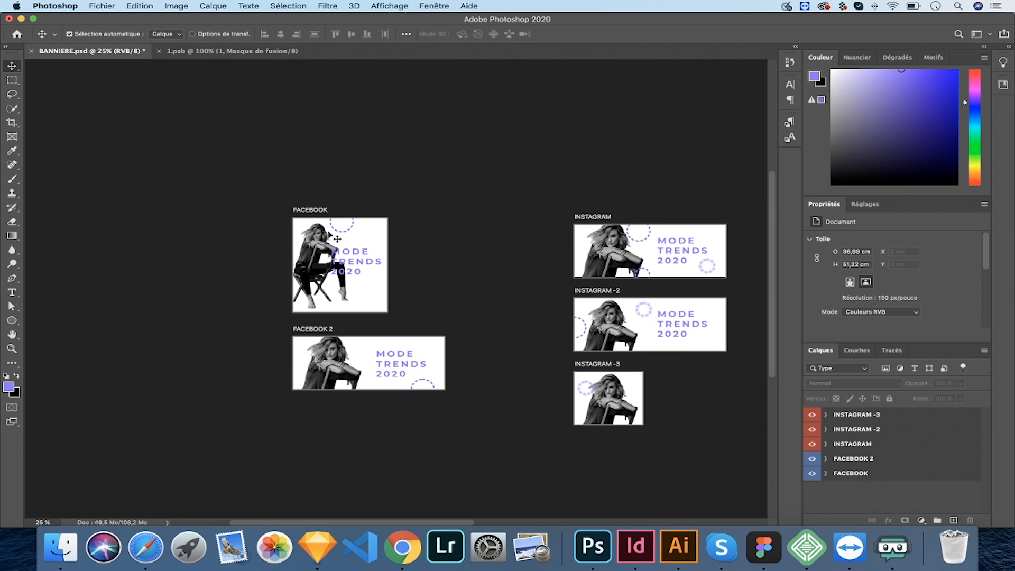
{"action": "left_click_drag", "start_coordinate": [311, 239], "coordinate": [311, 246]}
{"action": "key", "text": "super+t"}
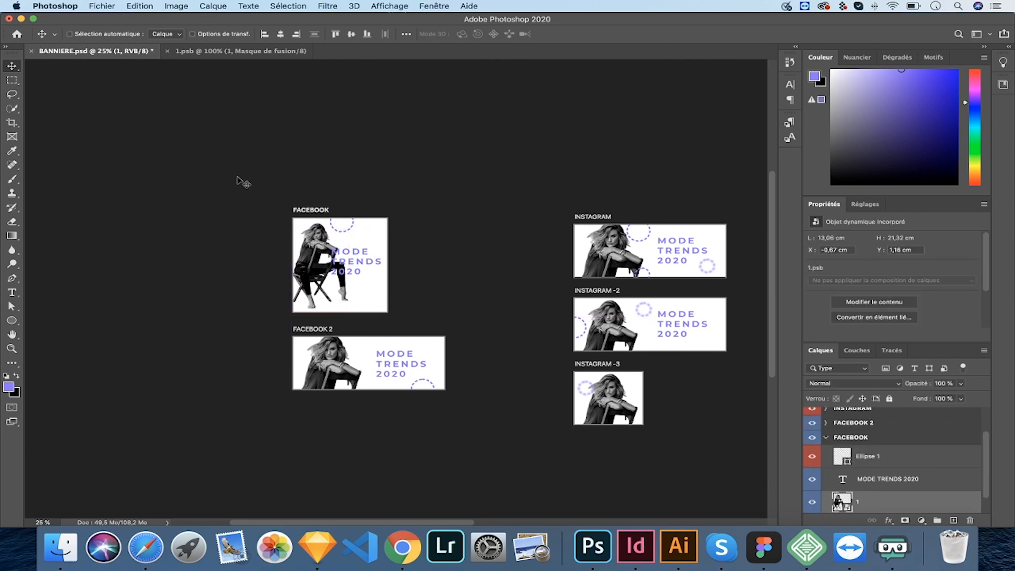
{"action": "key", "text": "super+s"}
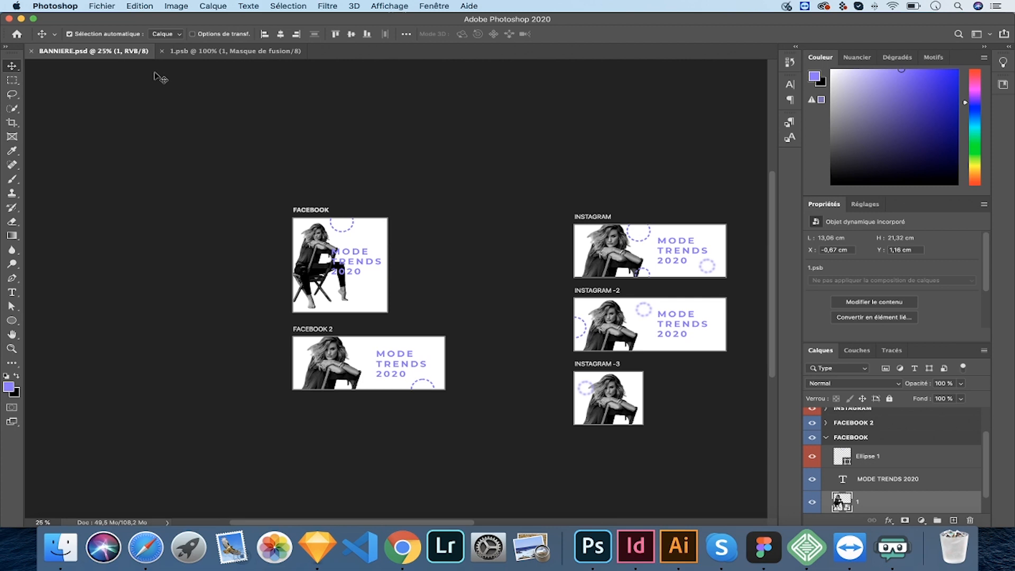
Open Export As for the artboards and set the format of INSTAGRAM -3 to JPG
{"action": "left_click", "coordinate": [95, 6]}
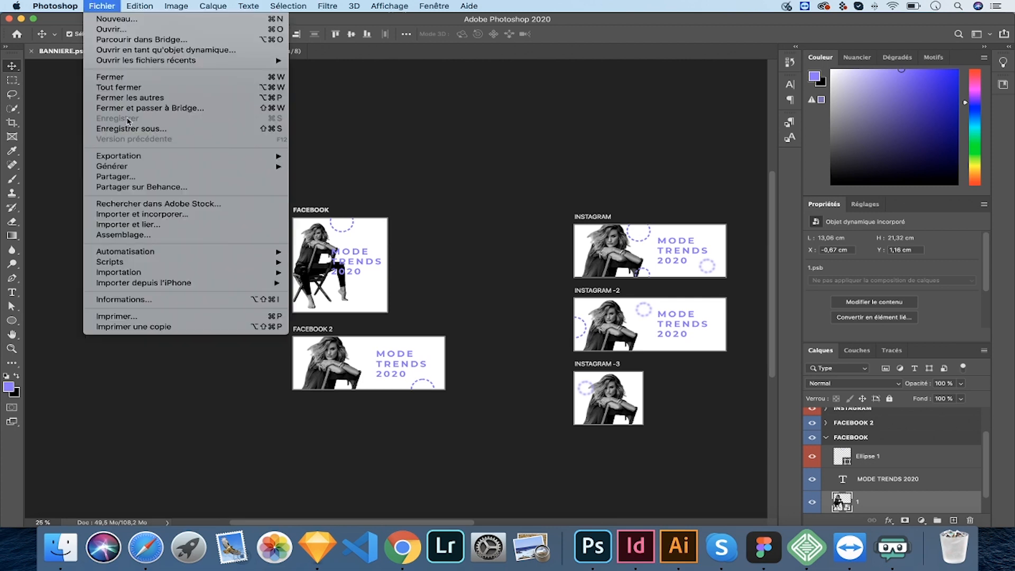
{"action": "mouse_move", "coordinate": [136, 159]}
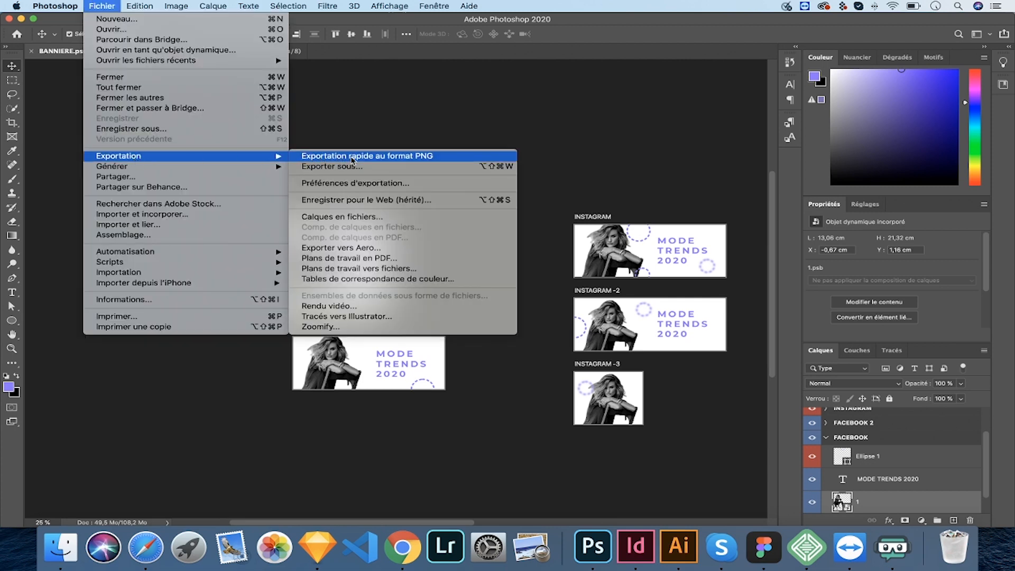
{"action": "left_click", "coordinate": [367, 165]}
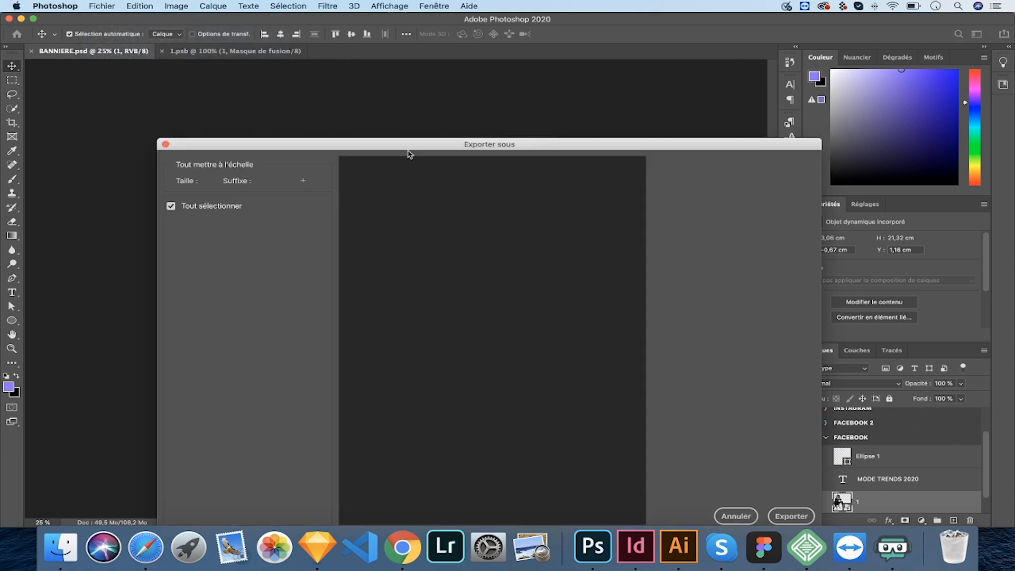
{"action": "left_click_drag", "start_coordinate": [408, 144], "coordinate": [419, 70]}
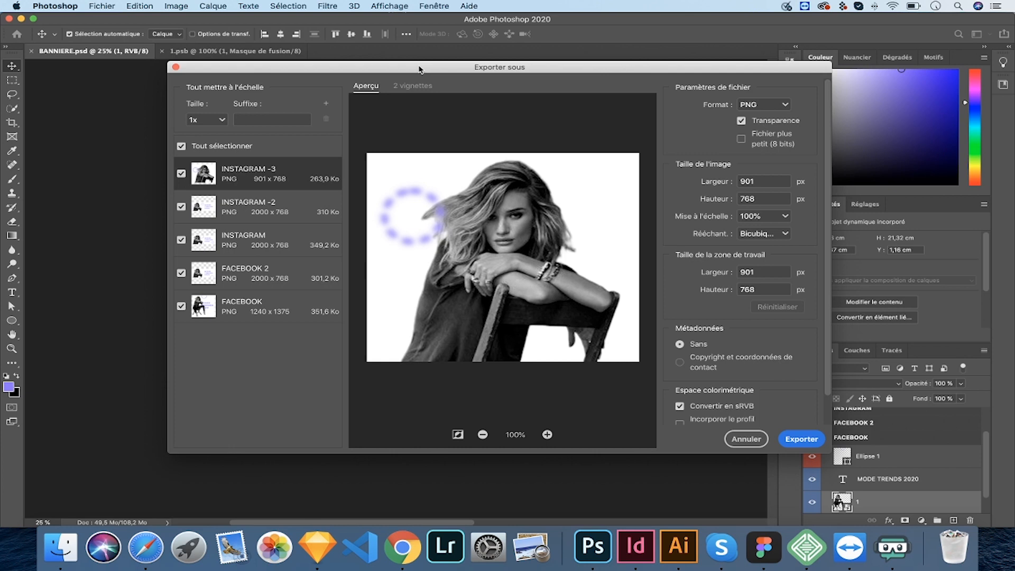
{"action": "left_click", "coordinate": [781, 108]}
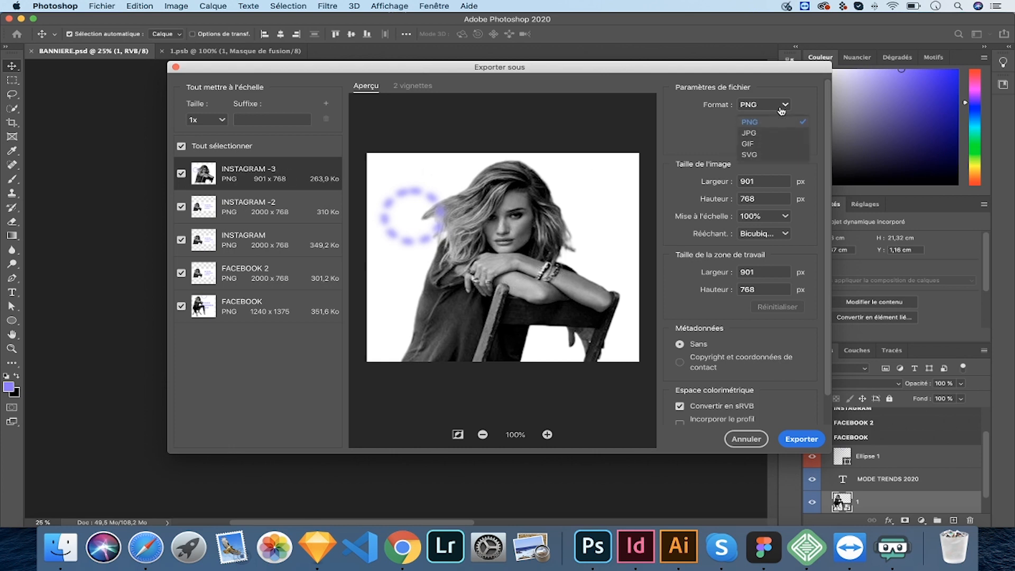
{"action": "left_click", "coordinate": [768, 132]}
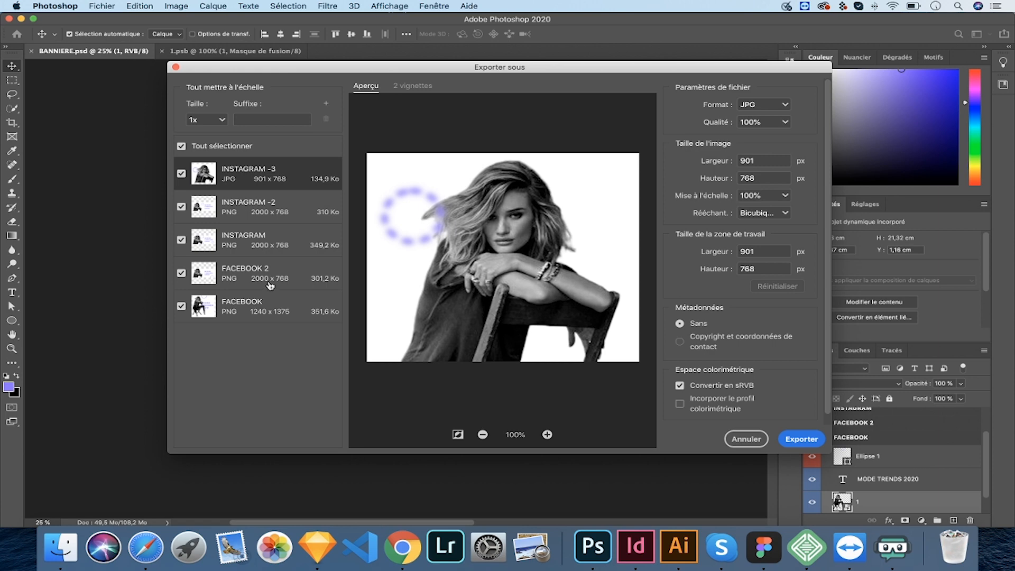
Select all five artboards in the export list and set their format to JPG
{"action": "left_click", "coordinate": [277, 309], "text": "shift"}
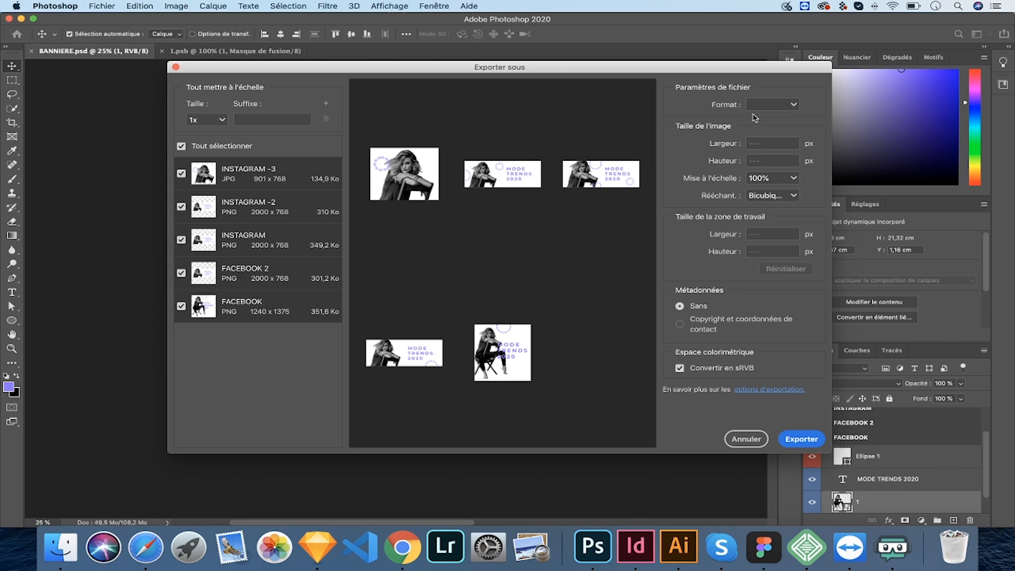
{"action": "left_click", "coordinate": [793, 106]}
{"action": "left_click", "coordinate": [777, 132]}
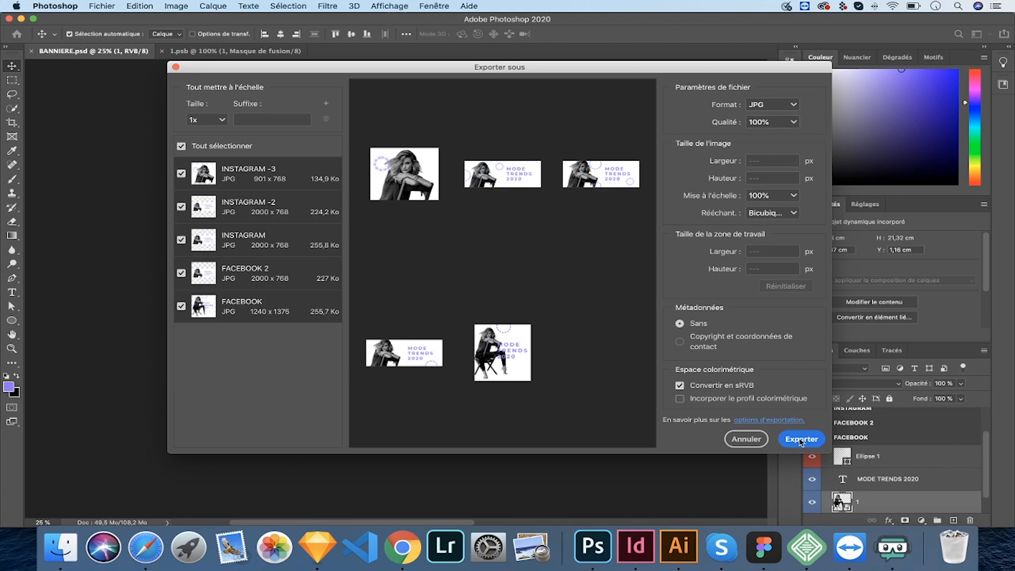
Export the five artboards as JPG files into the EXPORT folder inside Tuto Photoshop
{"action": "left_click", "coordinate": [801, 439]}
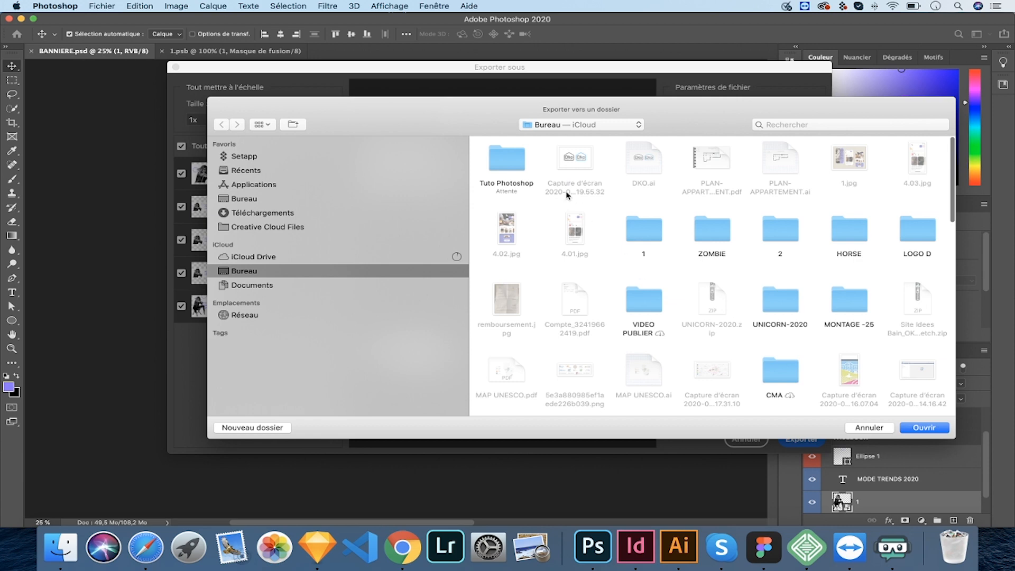
{"action": "double_click", "coordinate": [513, 163]}
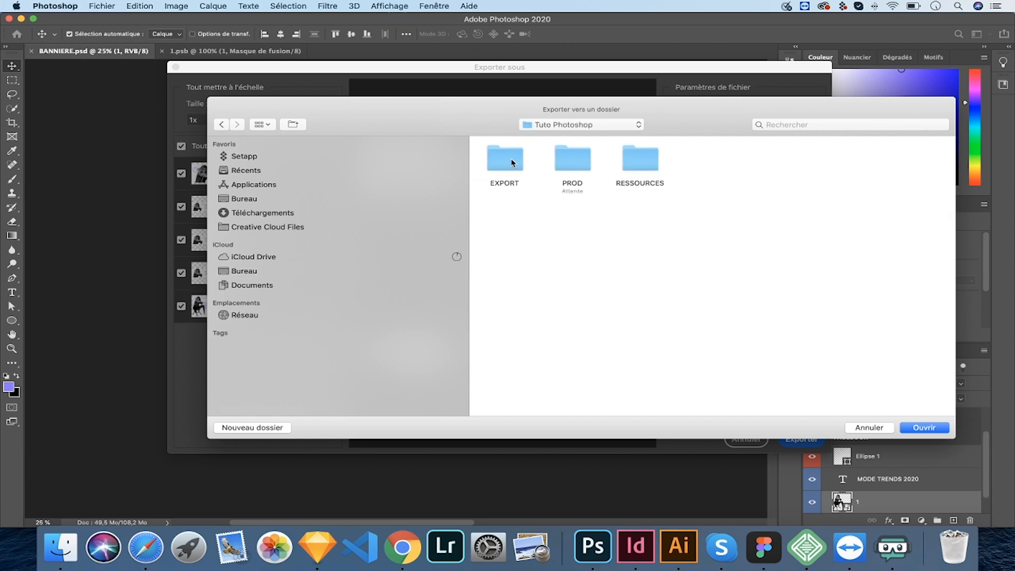
{"action": "double_click", "coordinate": [512, 163]}
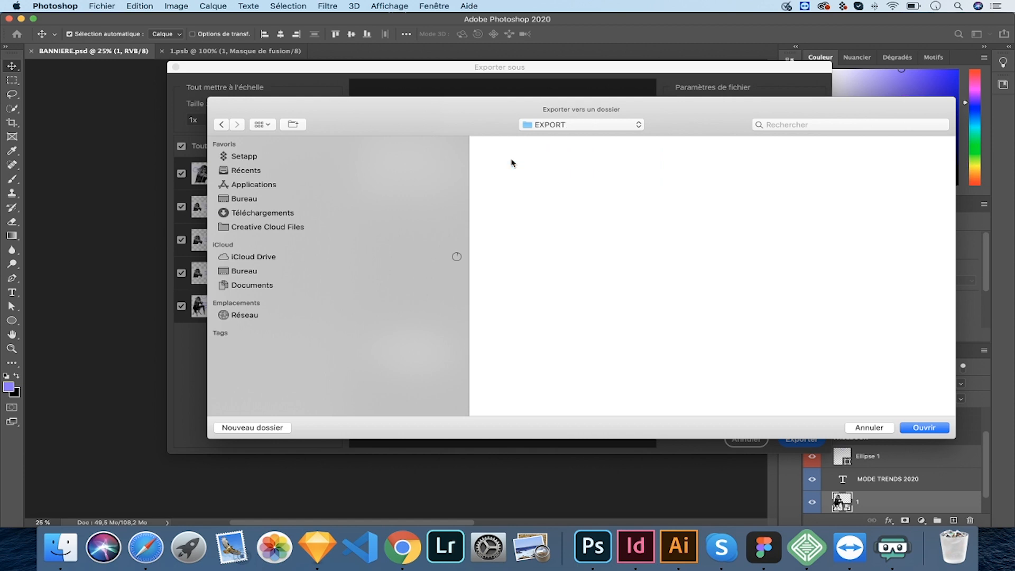
{"action": "left_click", "coordinate": [937, 431]}
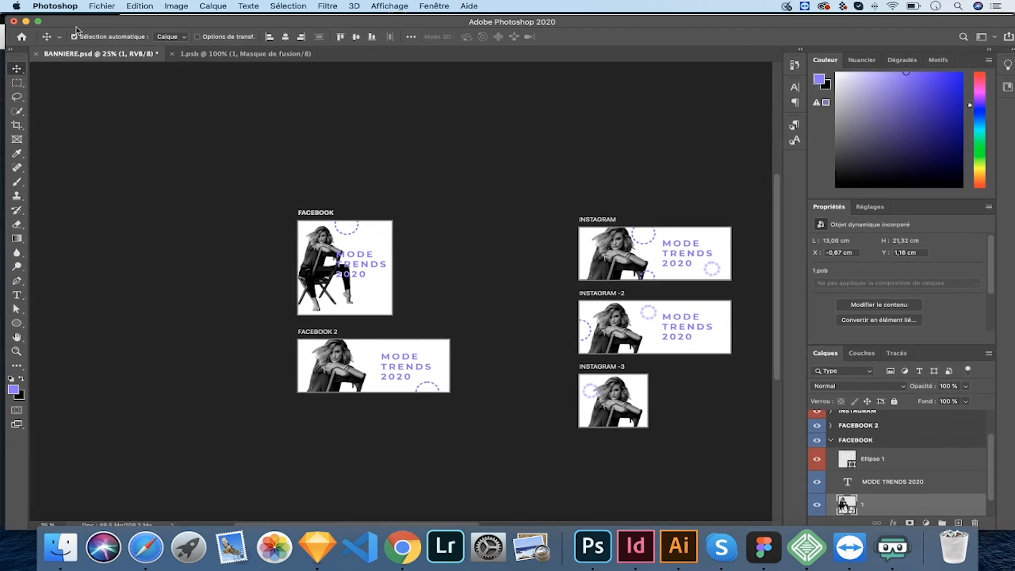
Bring up the dialog for opening files and go to the EXPORT folder inside Tuto Photoshop
{"action": "left_click", "coordinate": [95, 8]}
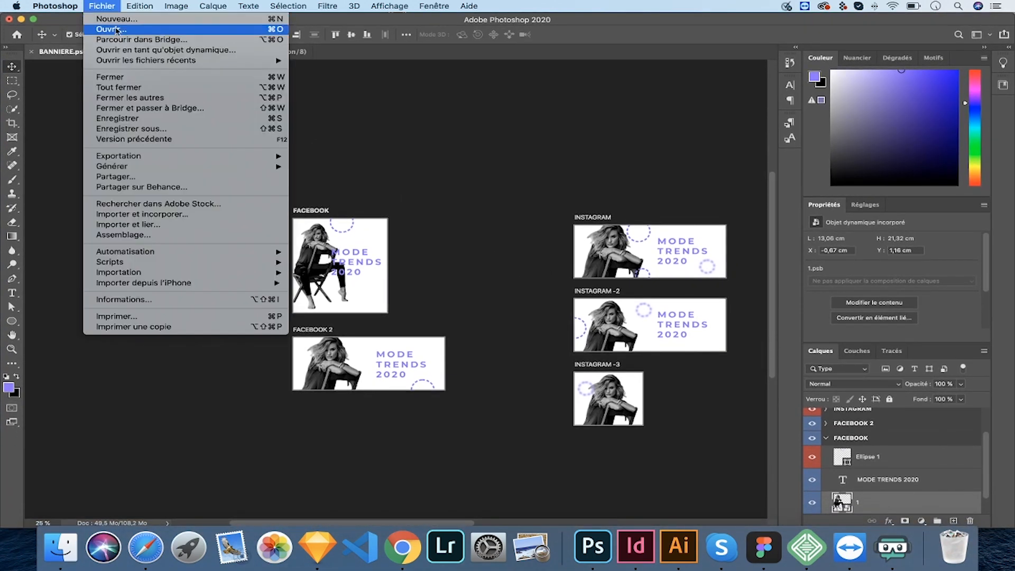
{"action": "mouse_move", "coordinate": [143, 63]}
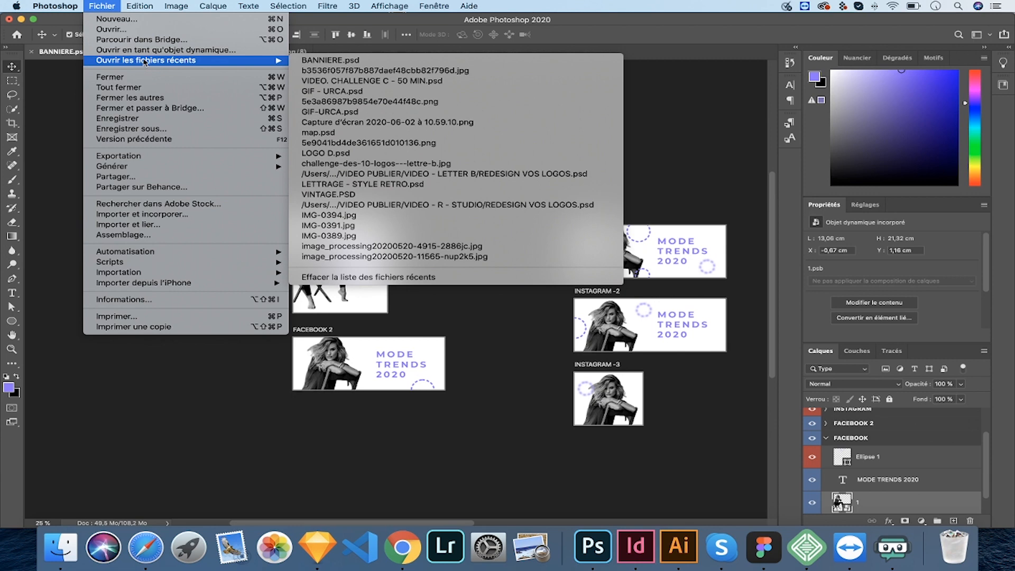
{"action": "left_click", "coordinate": [237, 154]}
{"action": "key", "text": "super+o"}
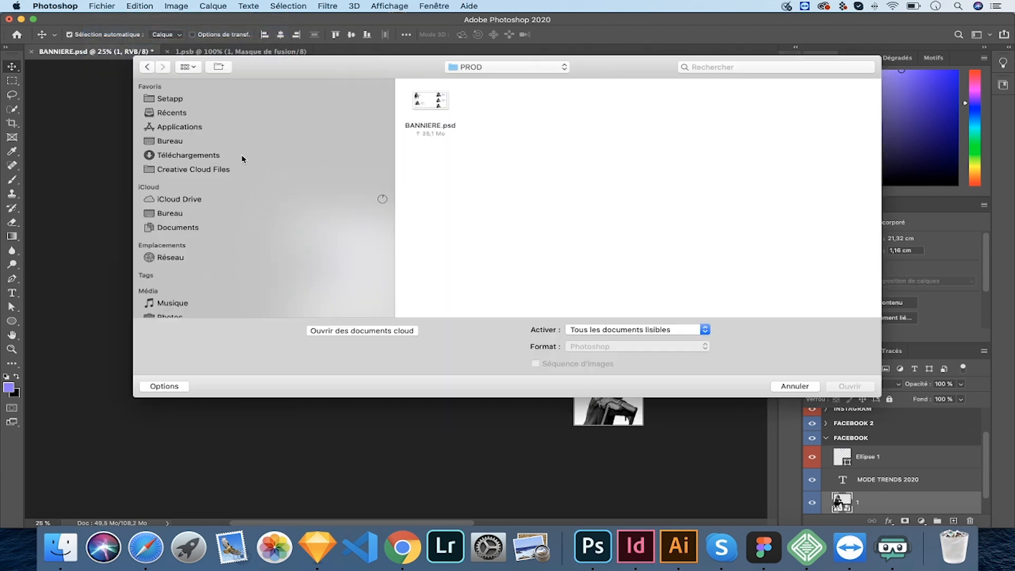
{"action": "left_click", "coordinate": [495, 67]}
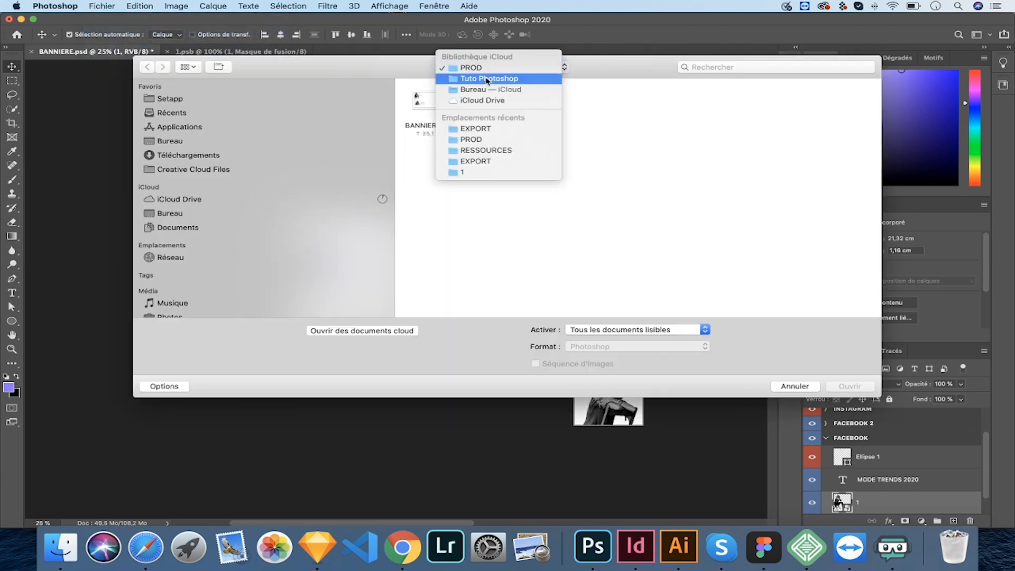
{"action": "left_click", "coordinate": [491, 79]}
{"action": "double_click", "coordinate": [439, 104]}
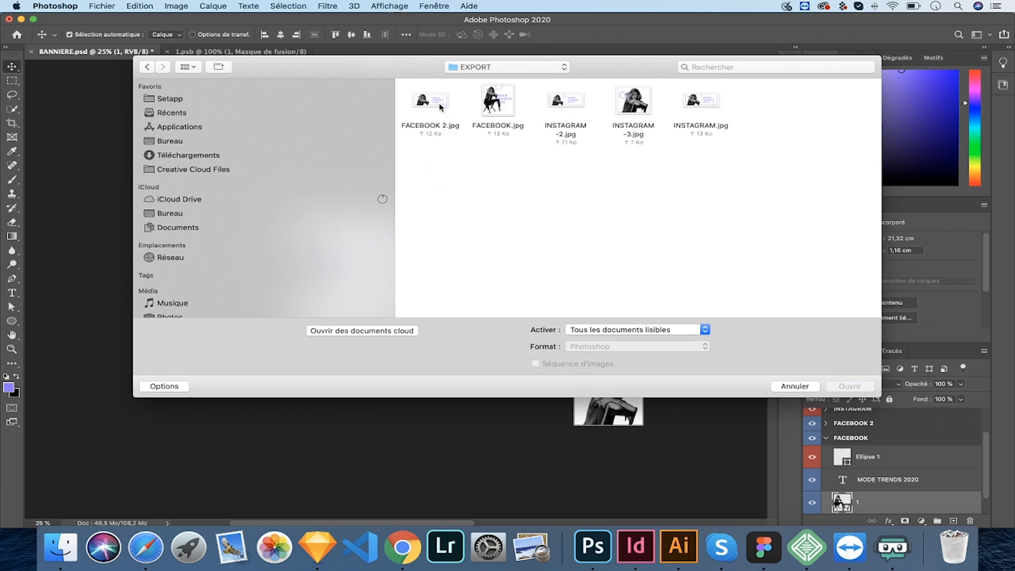
Preview the exported JPGs one after another in Quick Look, from FACEBOOK 2.jpg through INSTAGRAM.jpg
{"action": "left_click", "coordinate": [439, 103]}
{"action": "key", "text": "space"}
{"action": "key", "text": "Right"}
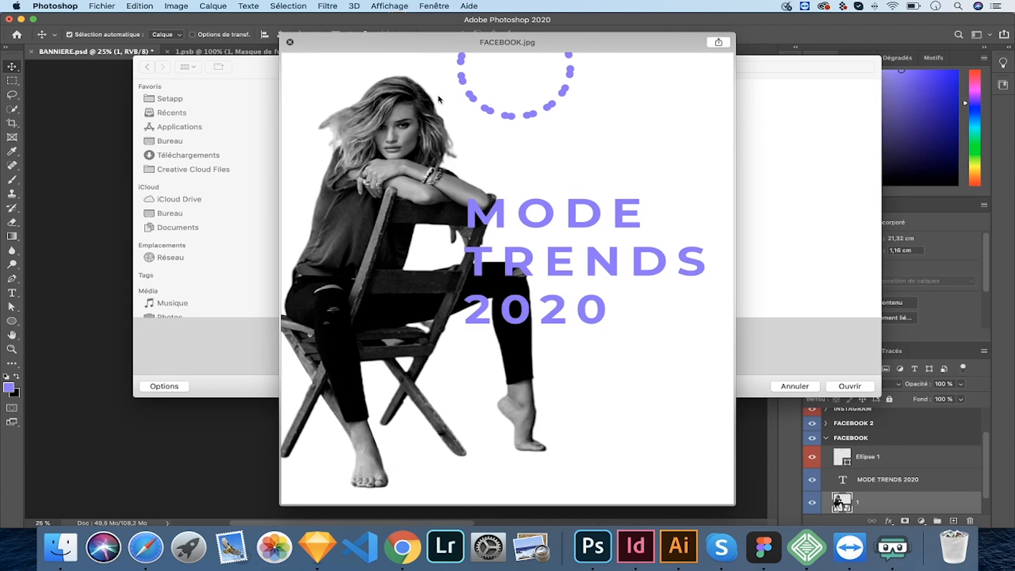
{"action": "key", "text": "Right"}
{"action": "key", "text": "Right"}
{"action": "key", "text": "Right"}
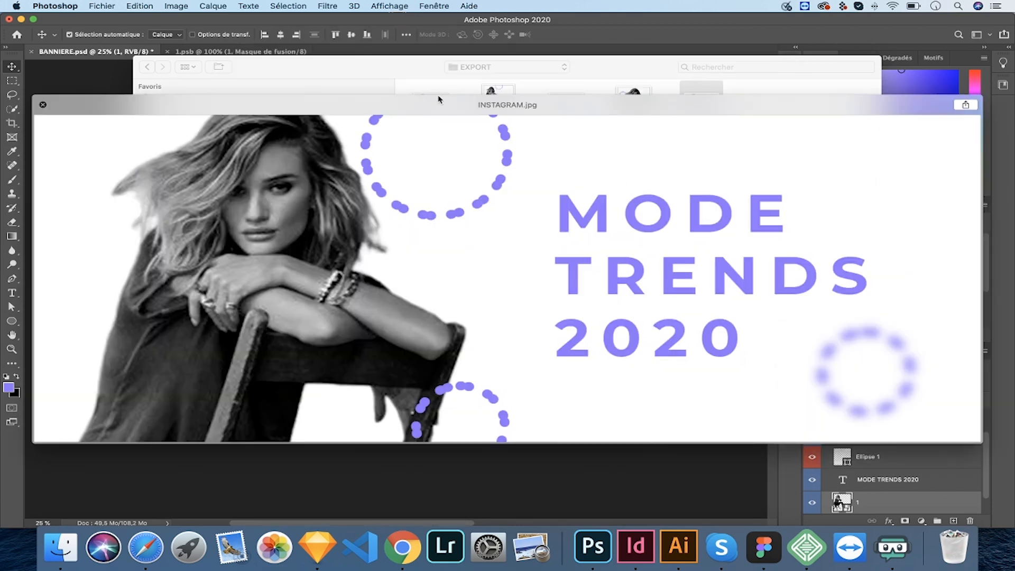
{"action": "key", "text": "space"}
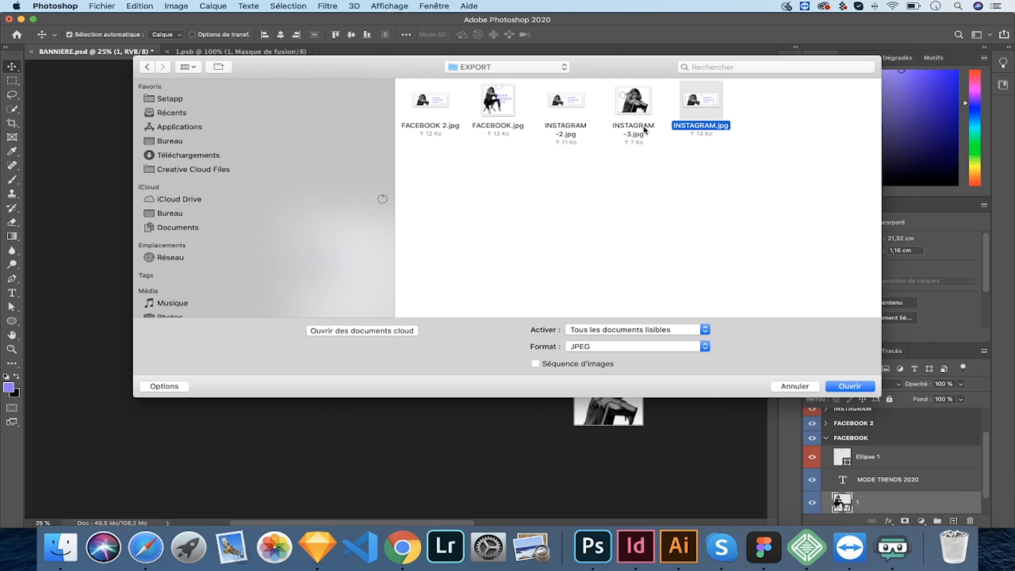
Preview INSTAGRAM -3.jpg and INSTAGRAM -2.jpg individually in Quick Look, closing each preview
{"action": "left_click", "coordinate": [627, 132]}
{"action": "key", "text": "space"}
{"action": "key", "text": "space"}
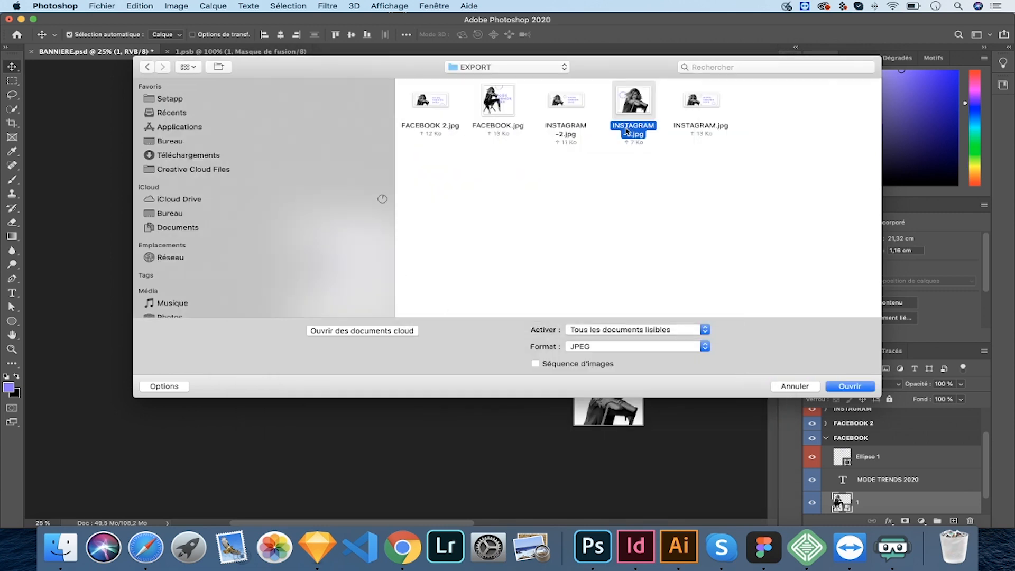
{"action": "left_click", "coordinate": [564, 109]}
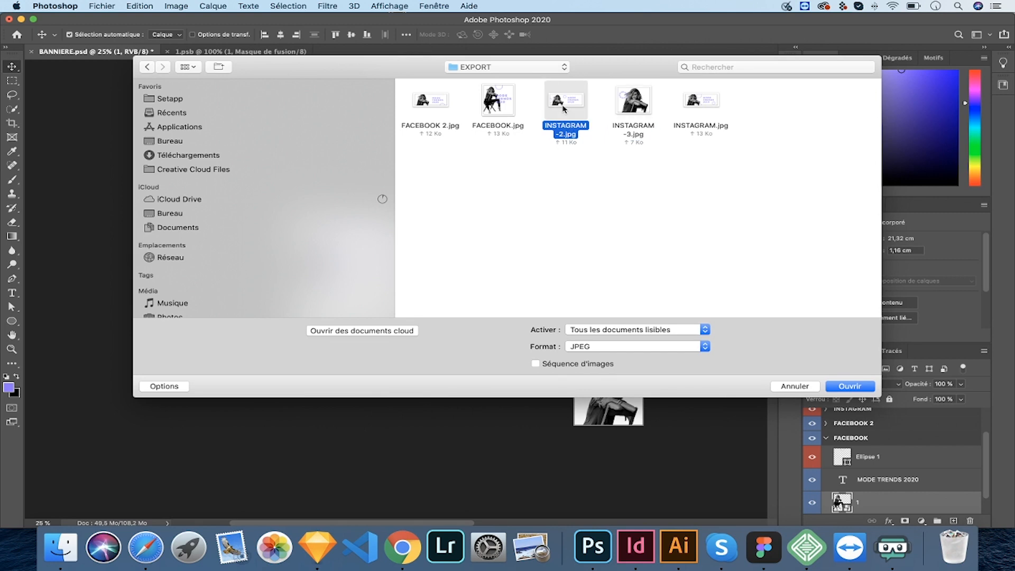
{"action": "key", "text": "space"}
{"action": "key", "text": "space"}
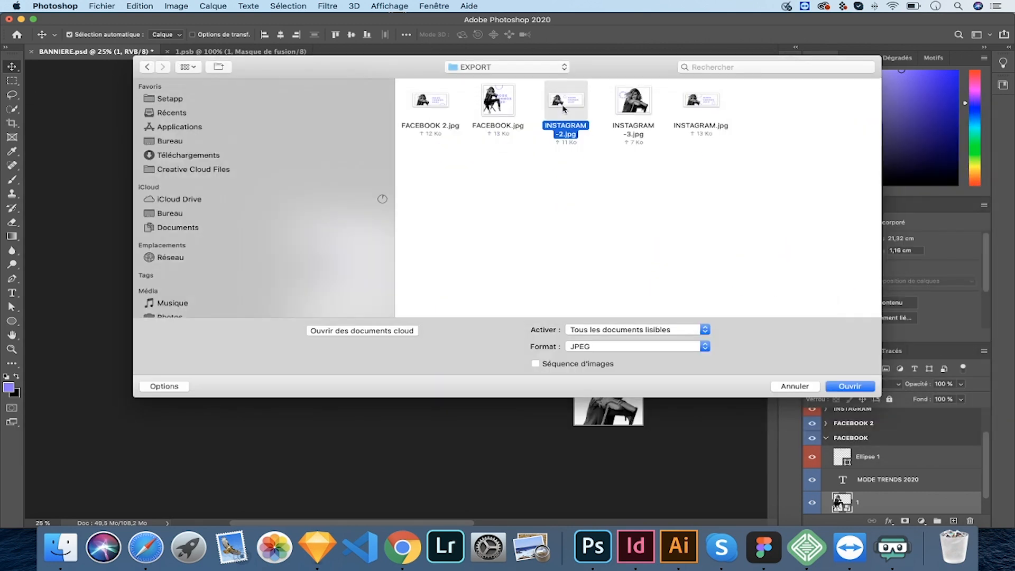